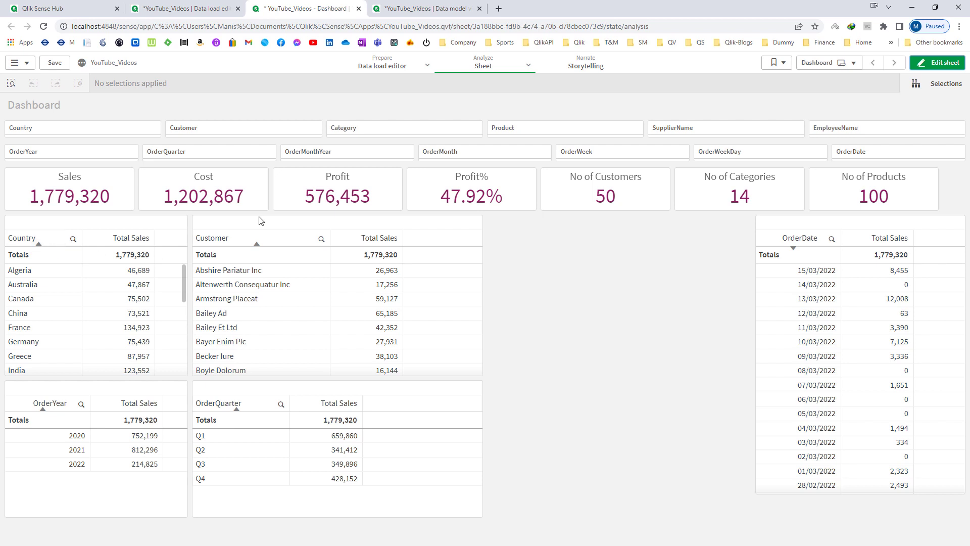
Step: Filter Country to Algeria, Australia, Canada and China, cutting Sales to 243,579
left_click(97, 132)
left_click_drag(63, 196, 56, 240)
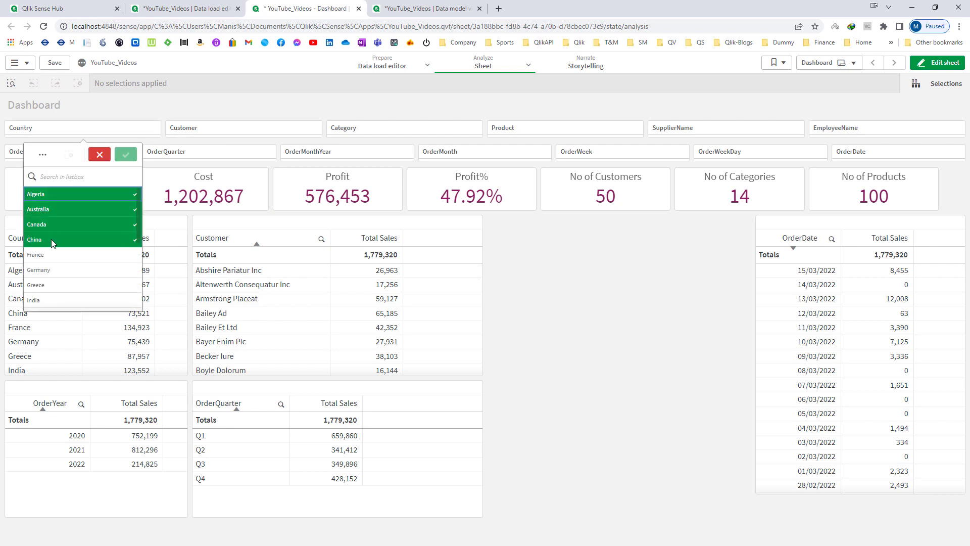
left_click(126, 154)
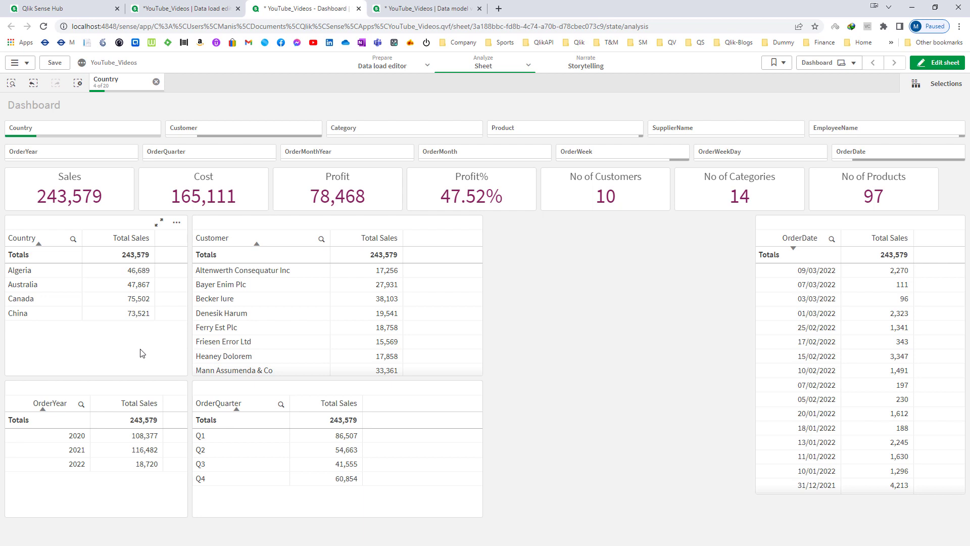
Step: Clear the Country table's Total Sales column label so its header reads SUM(Sales)
left_click(938, 62)
left_click(195, 314)
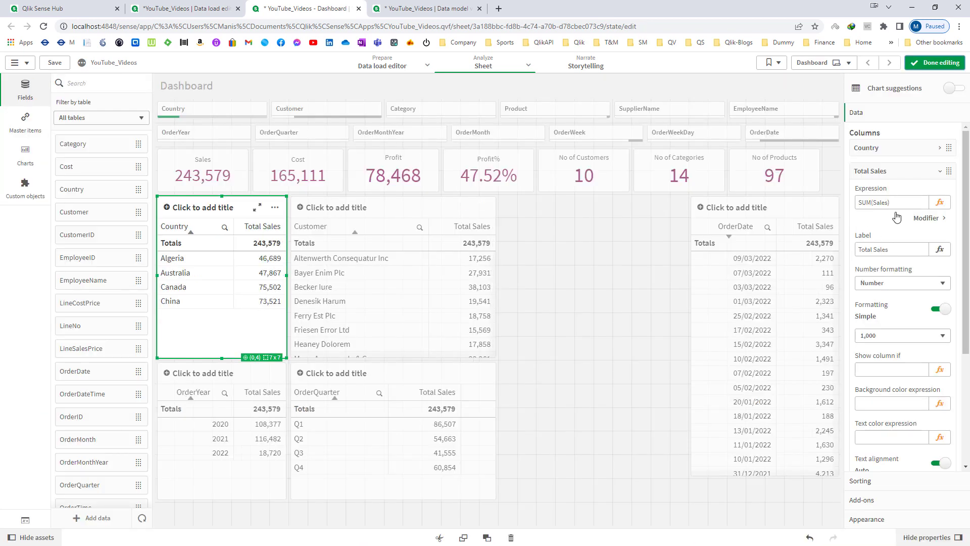
left_click(905, 250)
key("BackSpace")
key("BackSpace")
key("BackSpace")
key("BackSpace")
key("BackSpace")
key("BackSpace")
key("BackSpace")
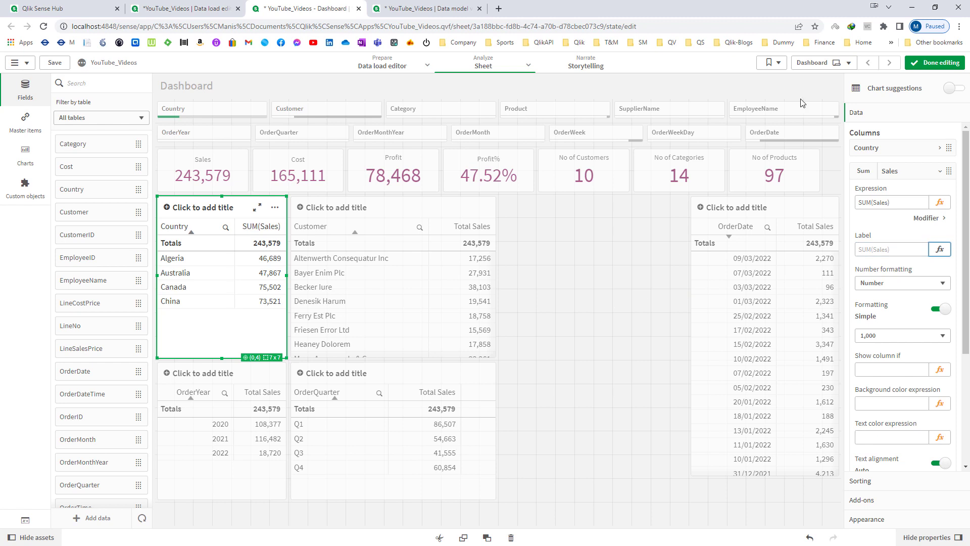
left_click(936, 63)
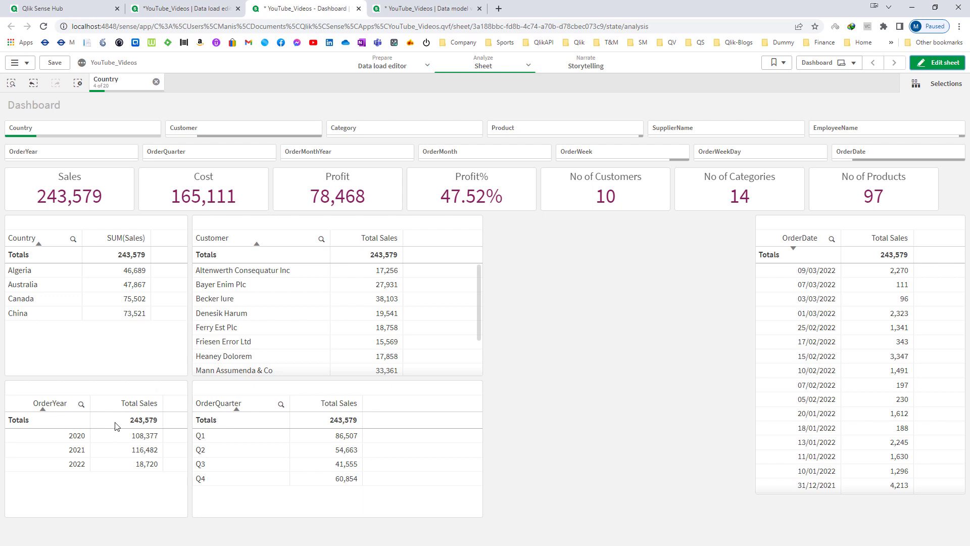
Step: Select five consecutive customers in the Customer filter, narrowing Sales to 119,902
left_click(245, 133)
left_click_drag(214, 257, 213, 271)
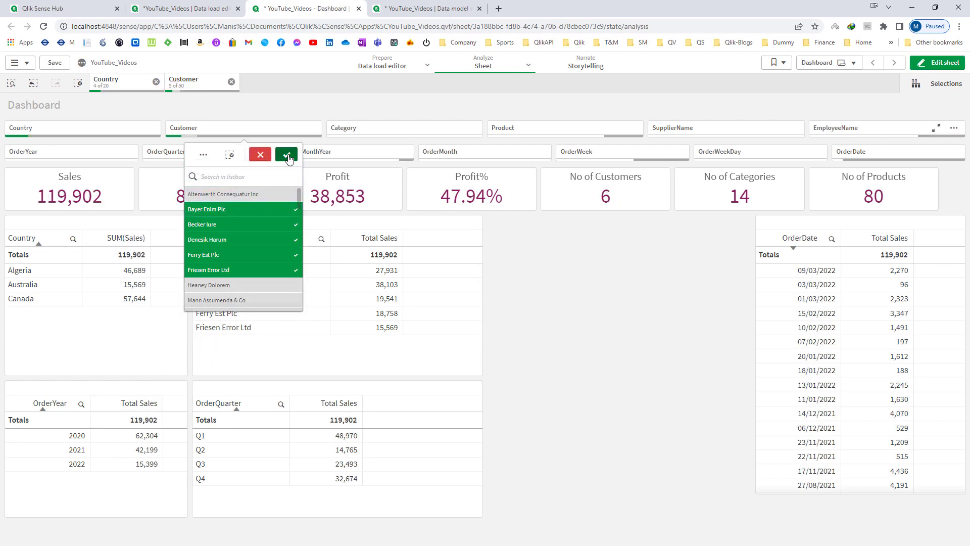
left_click(286, 154)
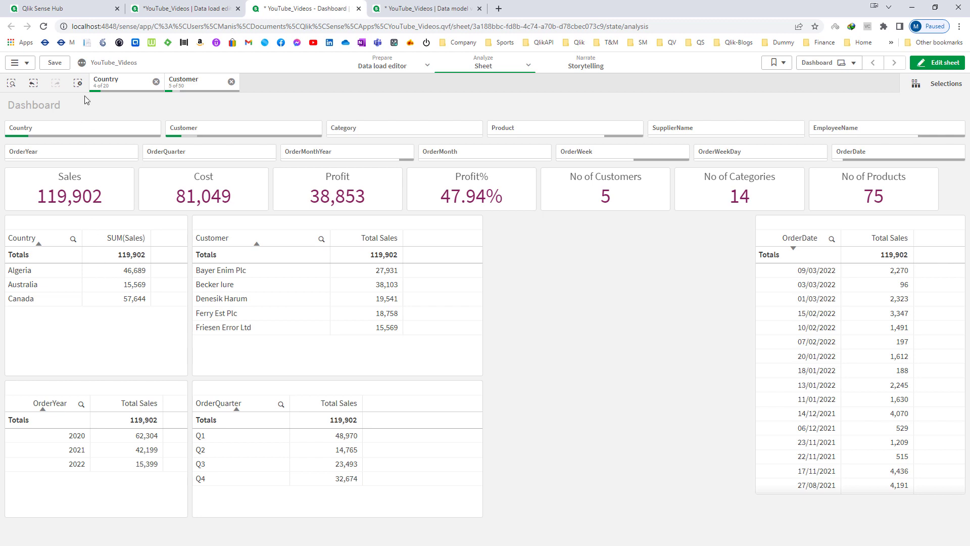
Step: Clear all selections, filter OrderYear to 2021 (Sales 812,296), then clear that year selection
left_click(78, 83)
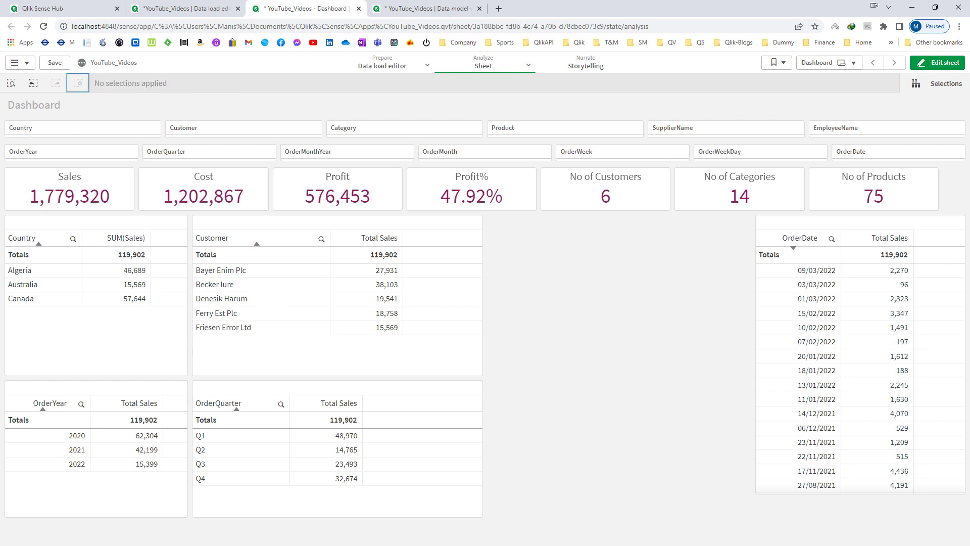
left_click(60, 154)
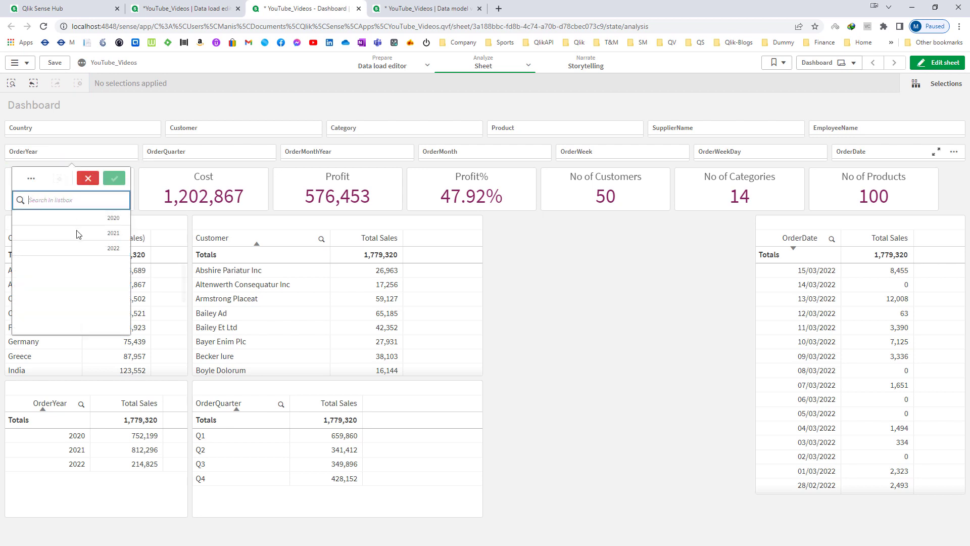
left_click(105, 237)
left_click(114, 180)
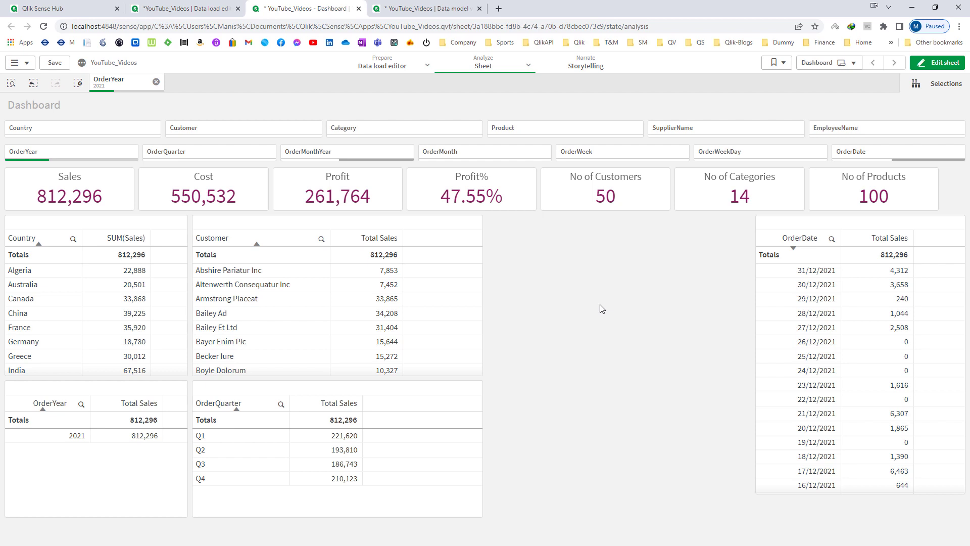
left_click(79, 84)
Step: Add a new KPI with measure SUM(IF(OrderYear = '2022', Sales)), showing 214.8k
left_click(932, 62)
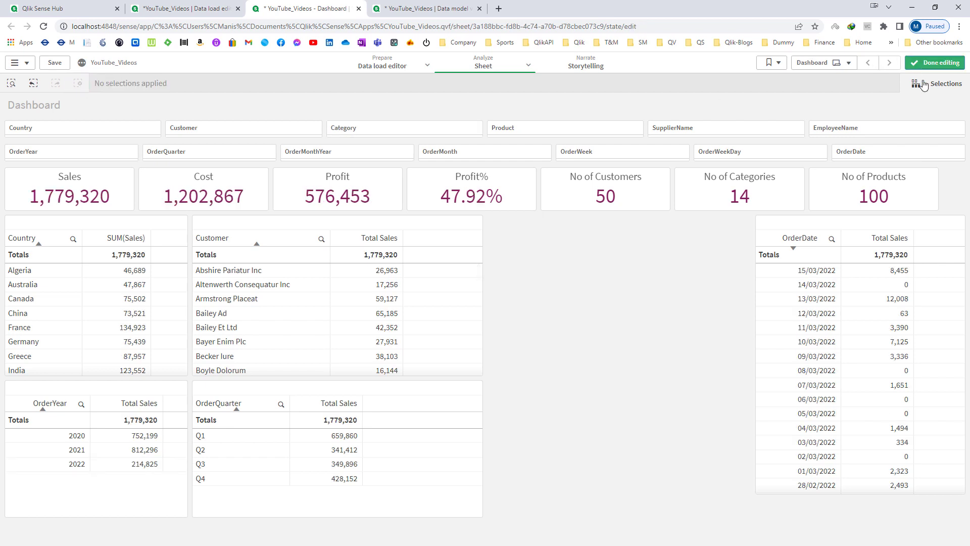
left_click_drag(86, 334, 588, 281)
left_click(586, 259)
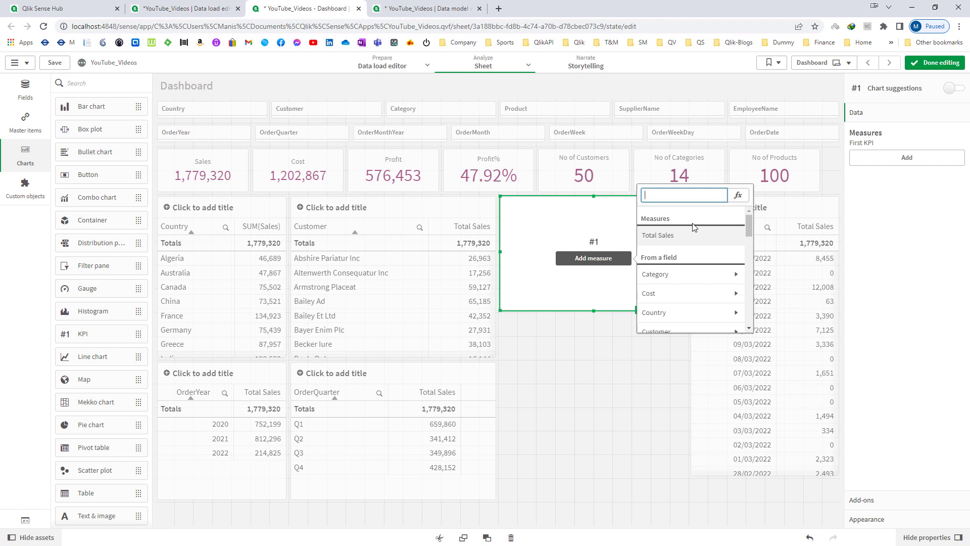
left_click(735, 201)
type("IF(O")
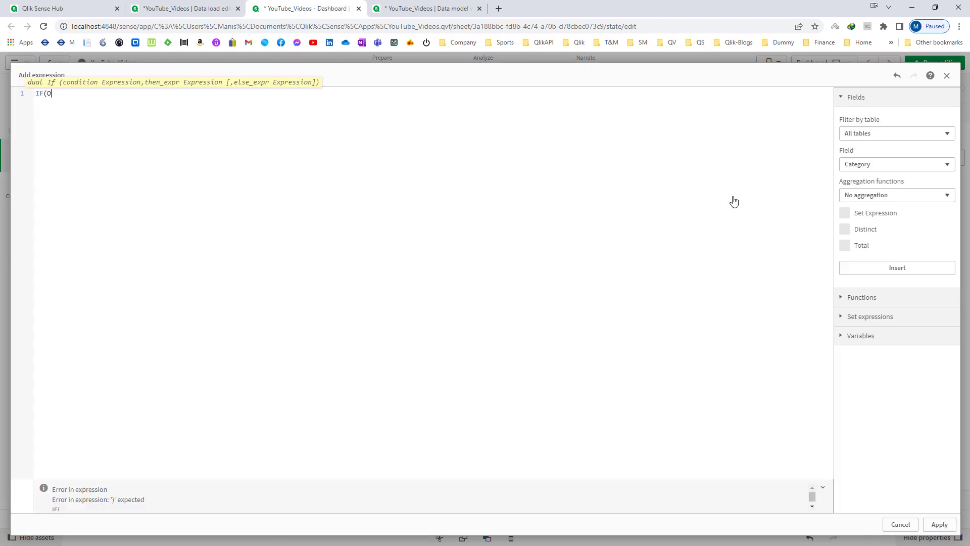
type("rderYear = 0")
type("02")
key("BackSpace")
key("BackSpace")
type("022'")
type("'")
key("End")
type(", Sales)")
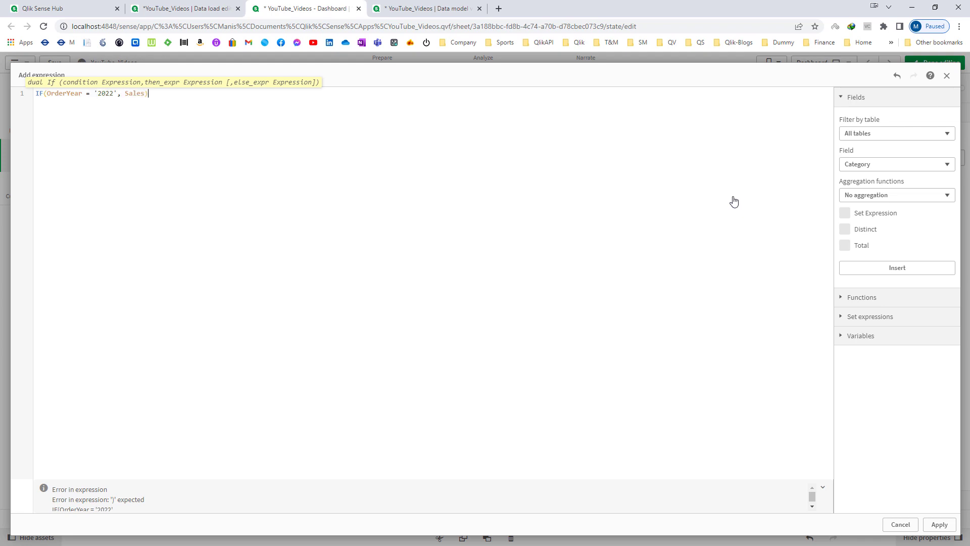
type("SUM(")
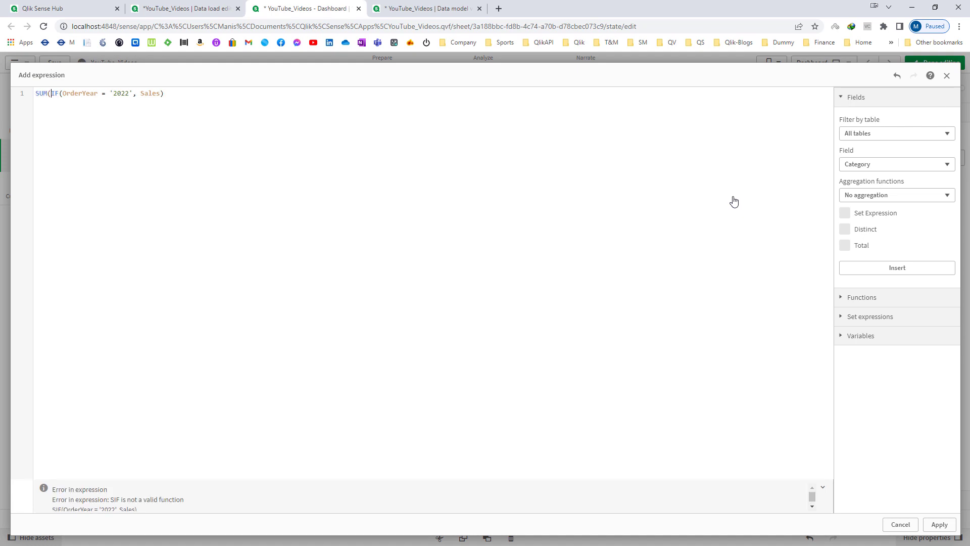
key("End")
type(")")
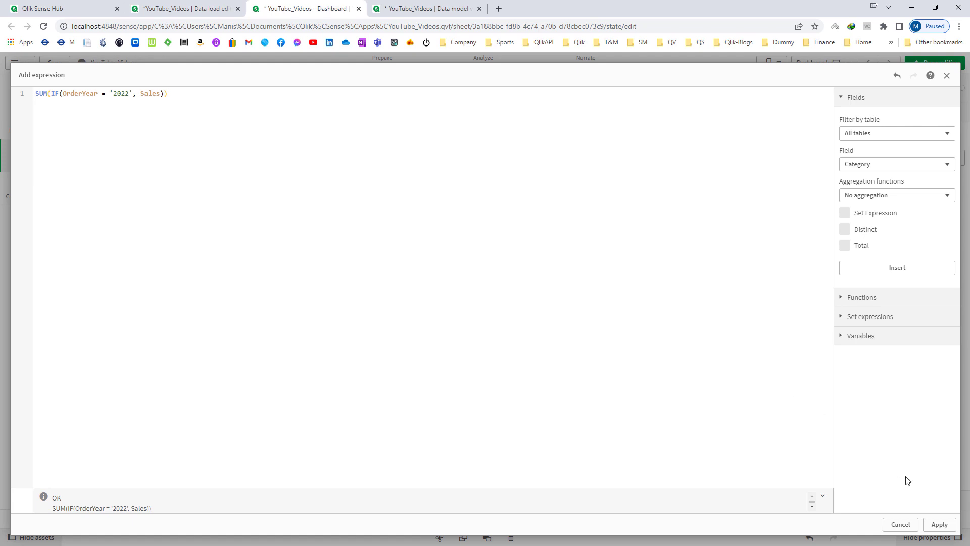
left_click(939, 525)
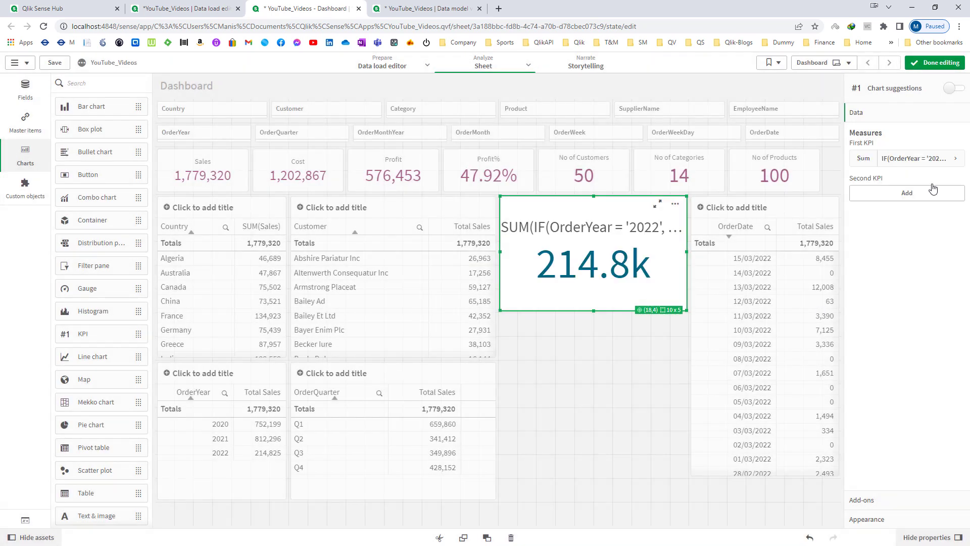
Step: Format the 2022 sales KPI as Number with the 1,000 pattern, showing 214,825
left_click(892, 160)
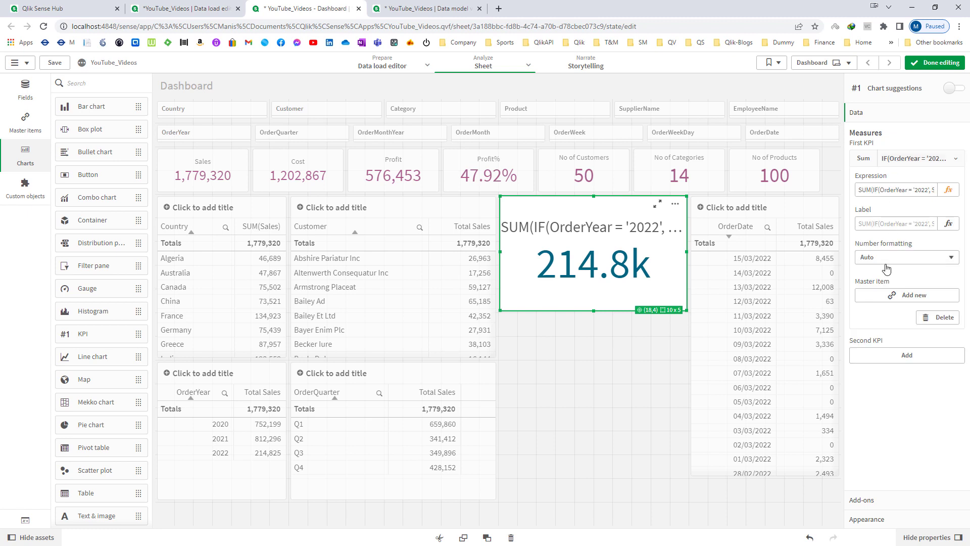
left_click(882, 258)
left_click(881, 281)
left_click(882, 313)
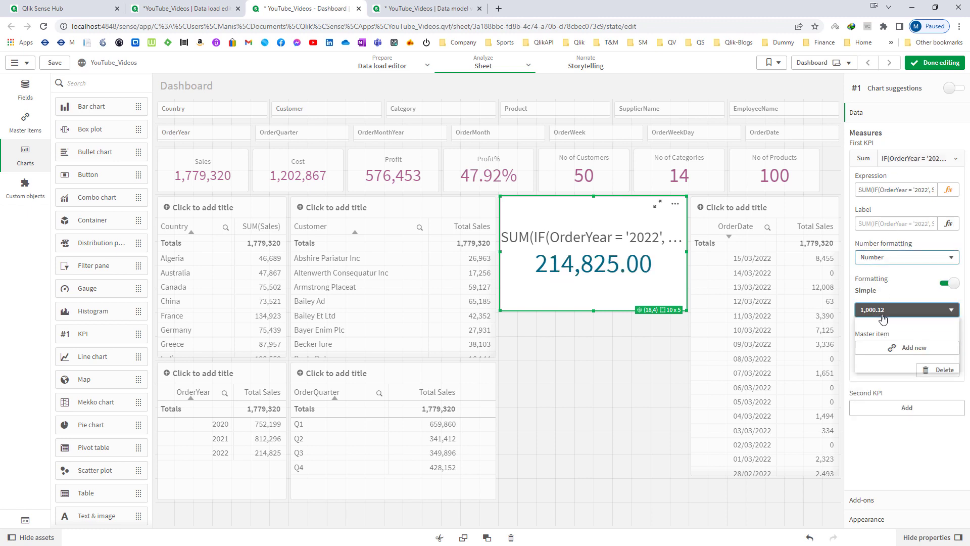
left_click(880, 323)
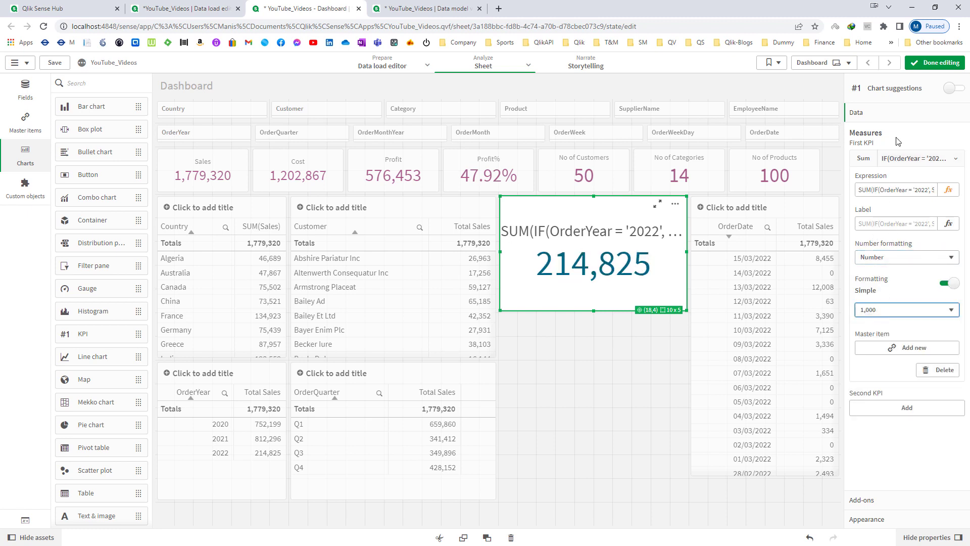
left_click(936, 63)
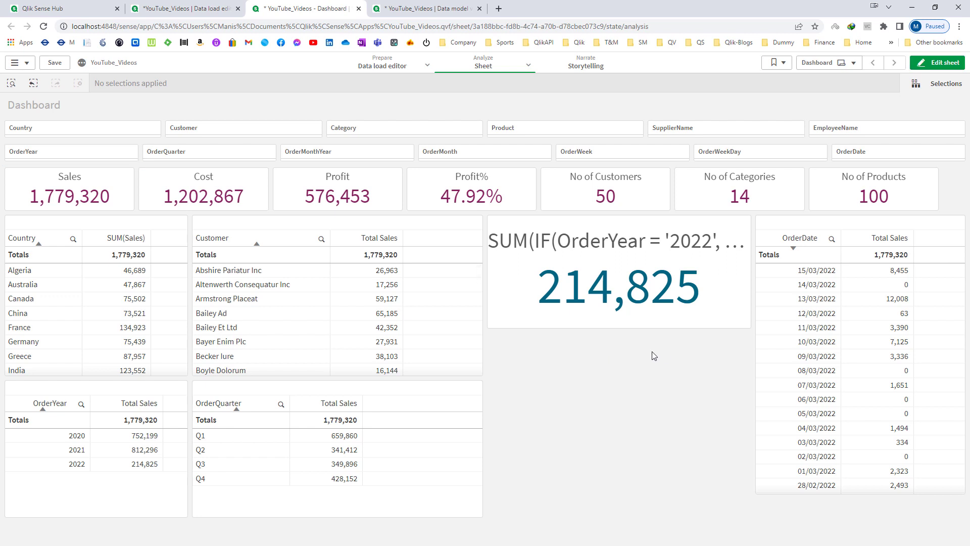
Step: Select the first four customers in the Customer filter
left_click(244, 131)
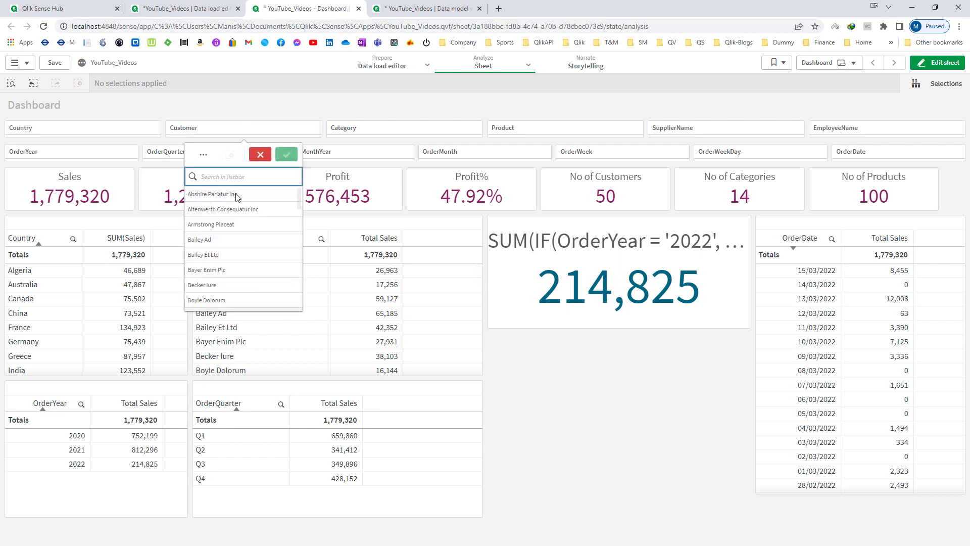
left_click_drag(237, 197, 223, 237)
left_click(287, 155)
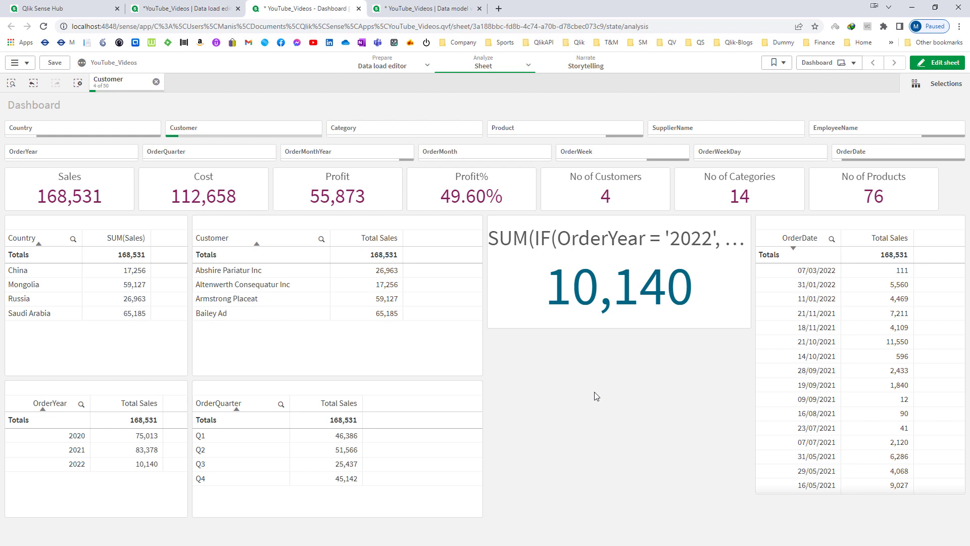
Step: Filter OrderYear to 2021, so Sales reads 83,378 and the 2022 KPI shows 0
left_click(114, 152)
left_click(113, 238)
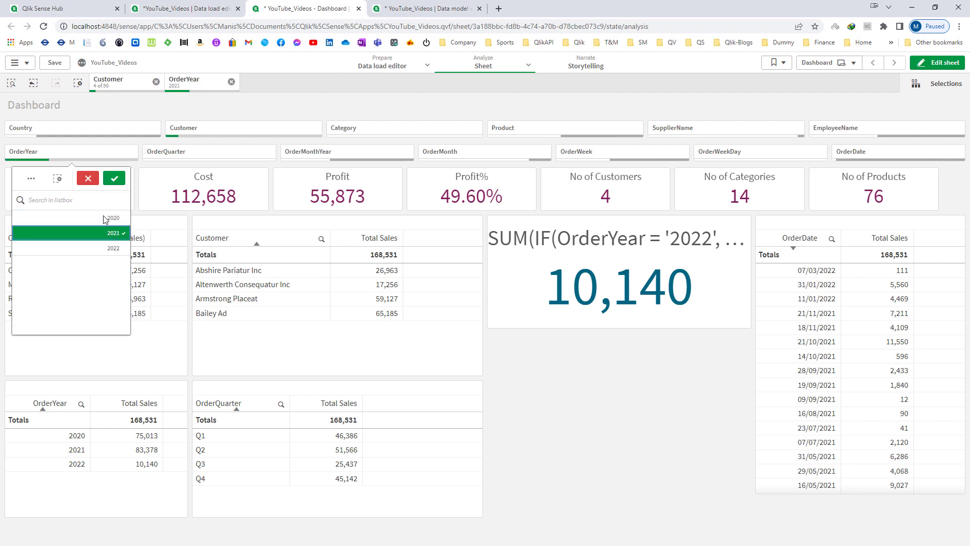
left_click(114, 178)
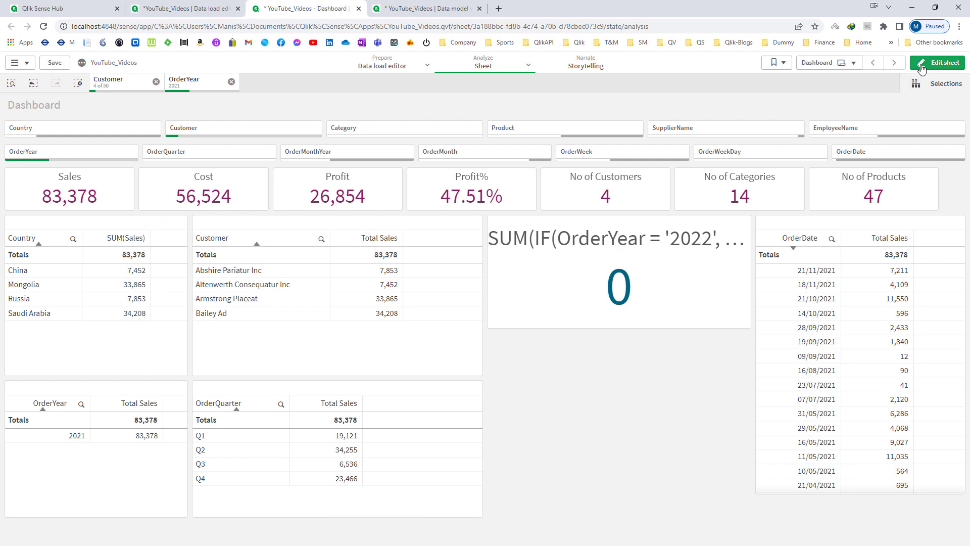
Step: Duplicate the 2022 sales KPI below the original and shrink the copy to four rows
left_click(938, 62)
left_click(607, 277)
right_click(606, 277)
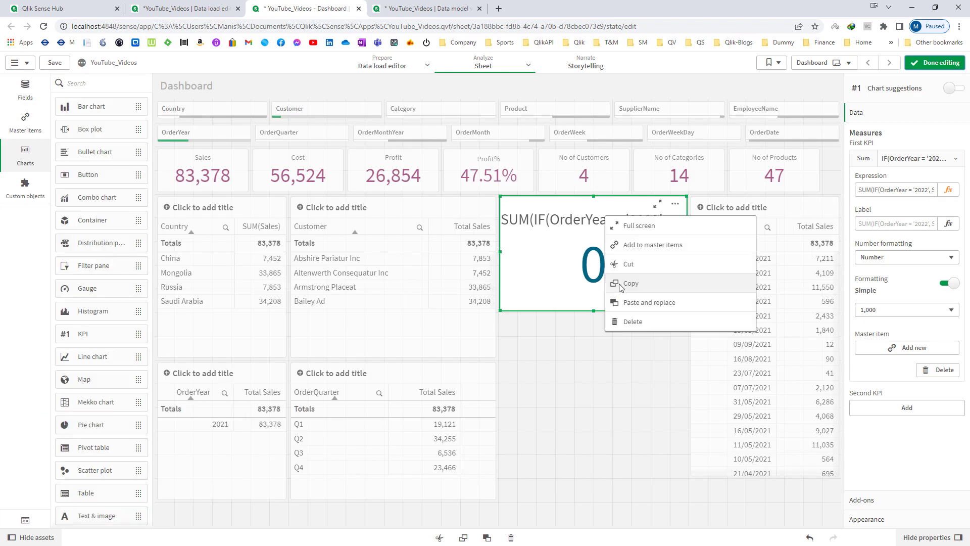
left_click(620, 286)
right_click(580, 341)
left_click(605, 349)
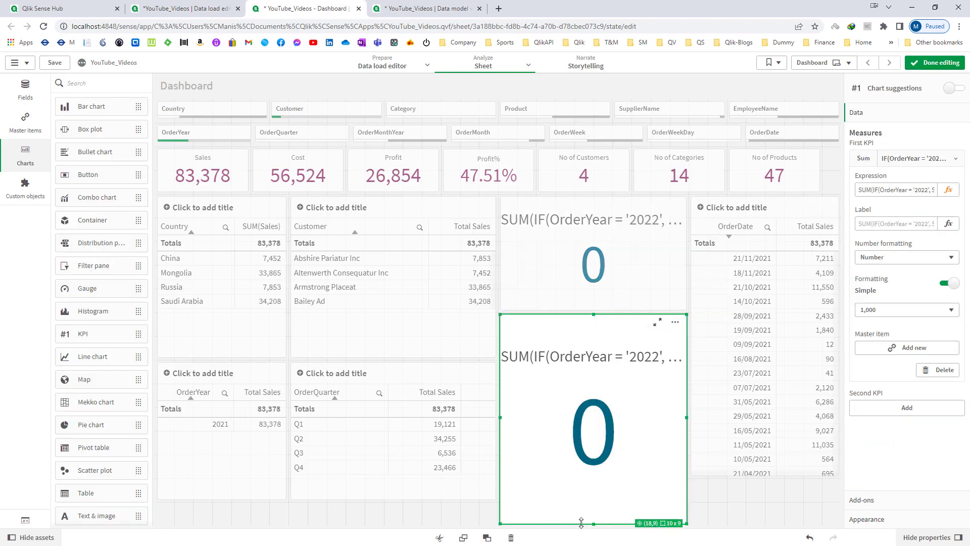
left_click_drag(597, 522, 586, 417)
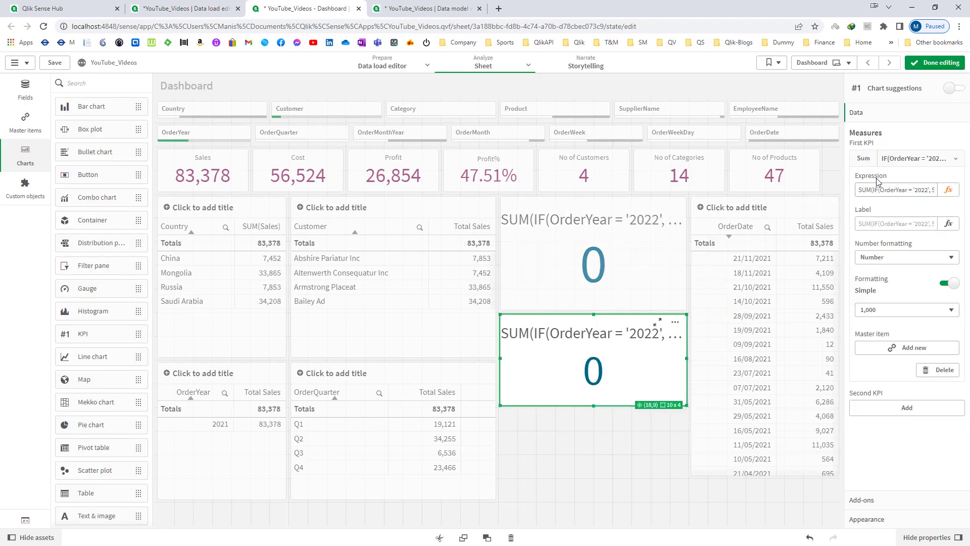
Step: Rewrite the copy's expression as SUM({<OrderYear = {2022}>}Sales)
left_click(949, 190)
key("ctrl+a")
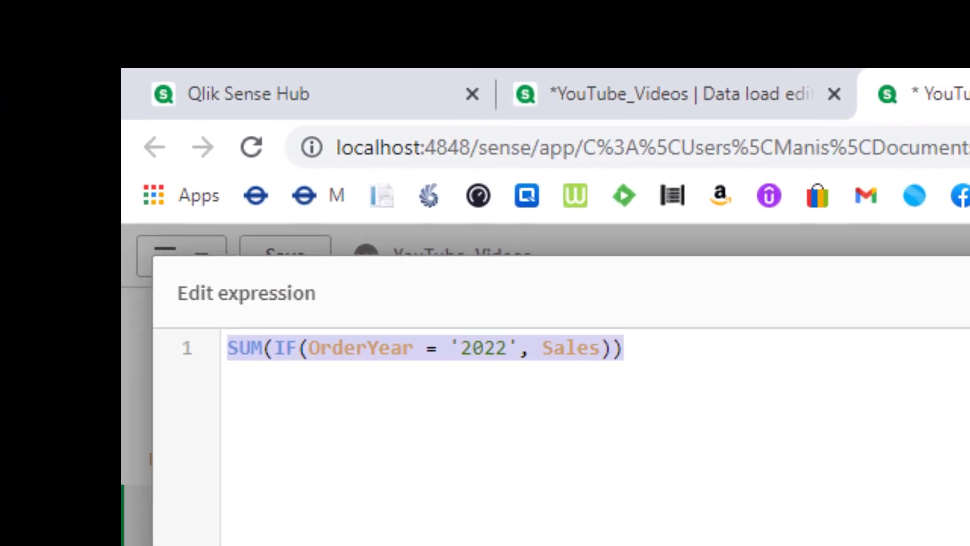
type("SUM({Sales)")
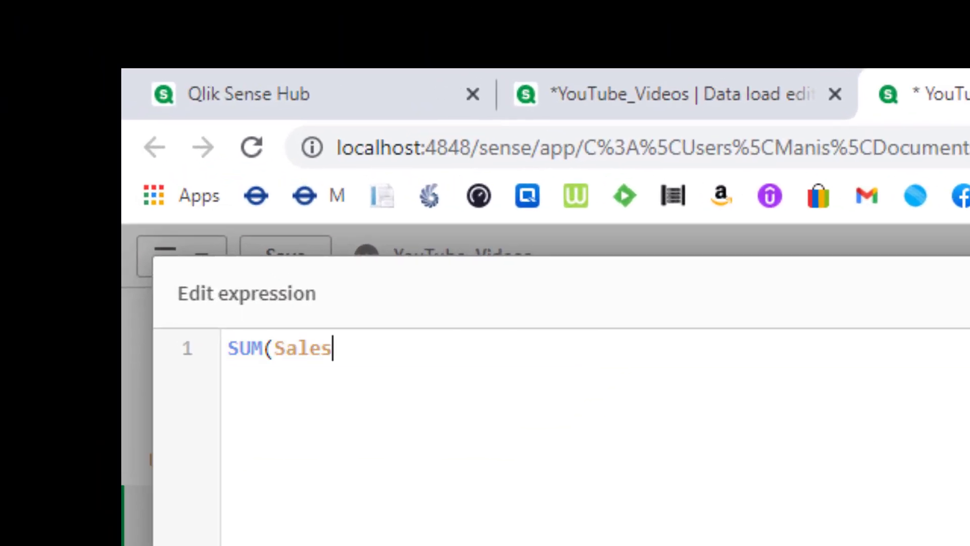
left_click(275, 349)
type("{}")
left_click(287, 348)
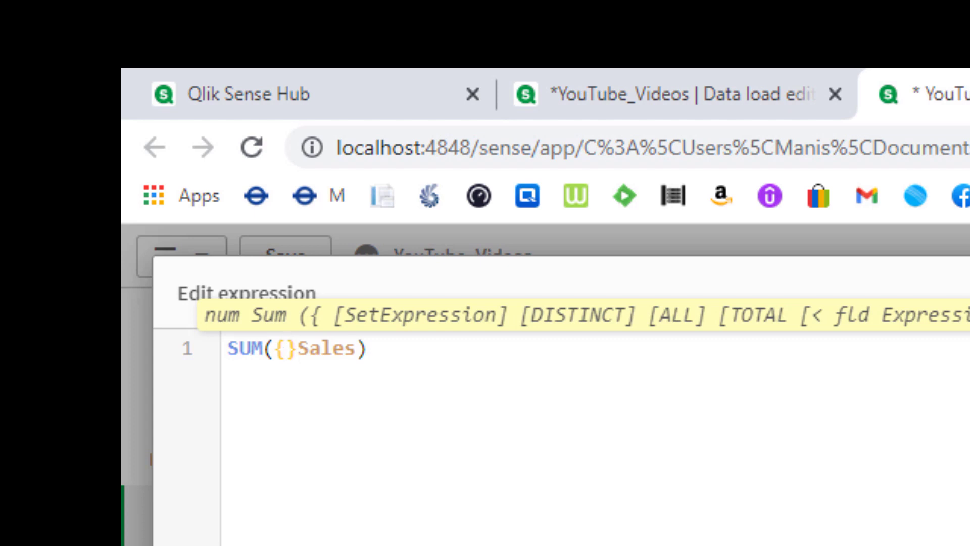
type("<>")
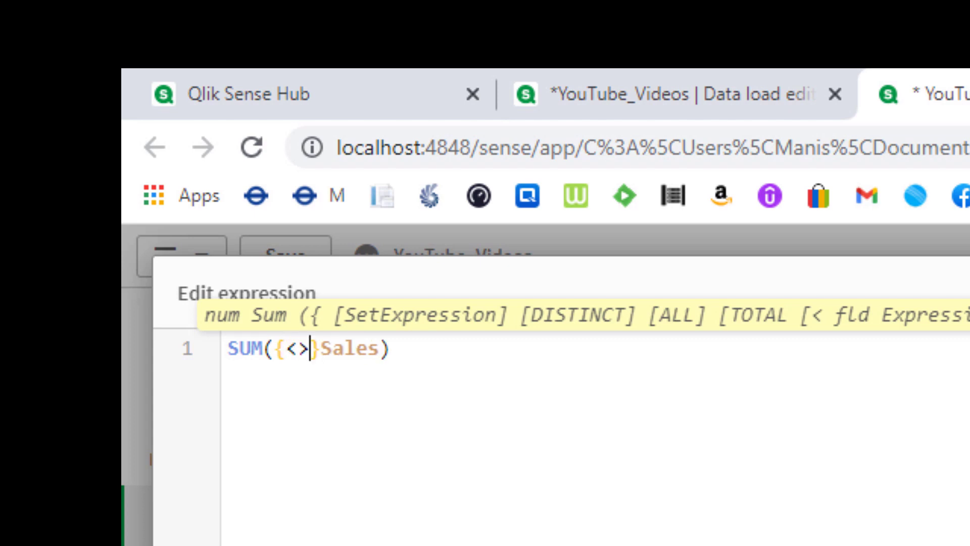
left_click(299, 348)
type("OrderYear")
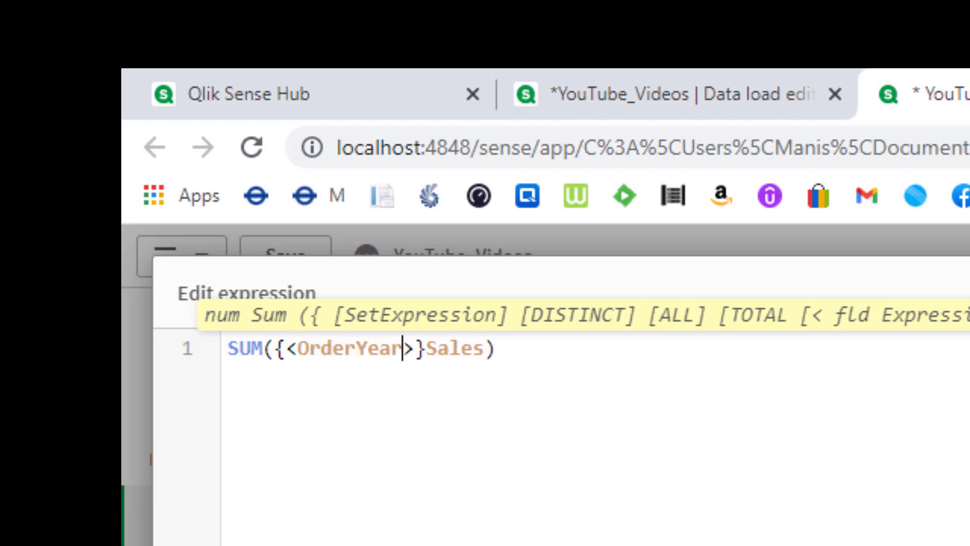
type(" = ")
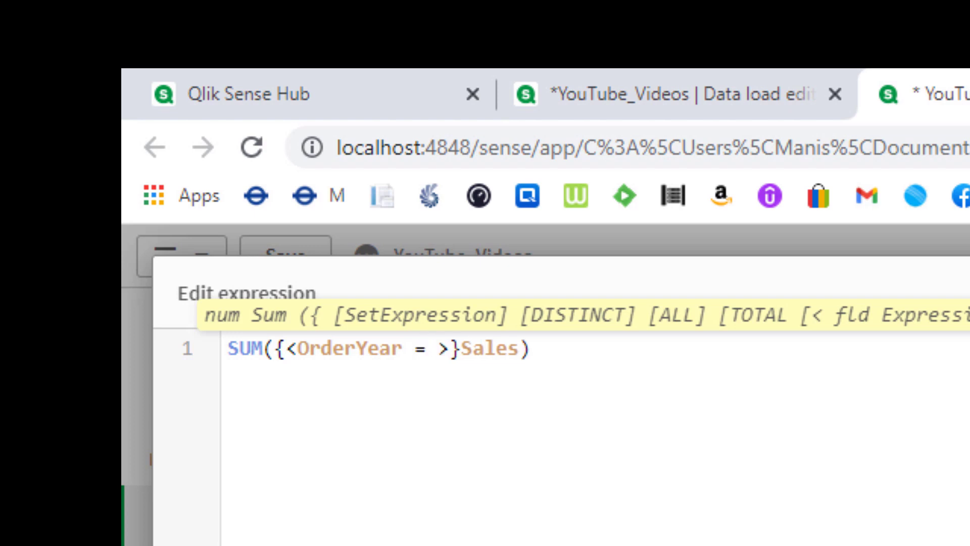
type("{")
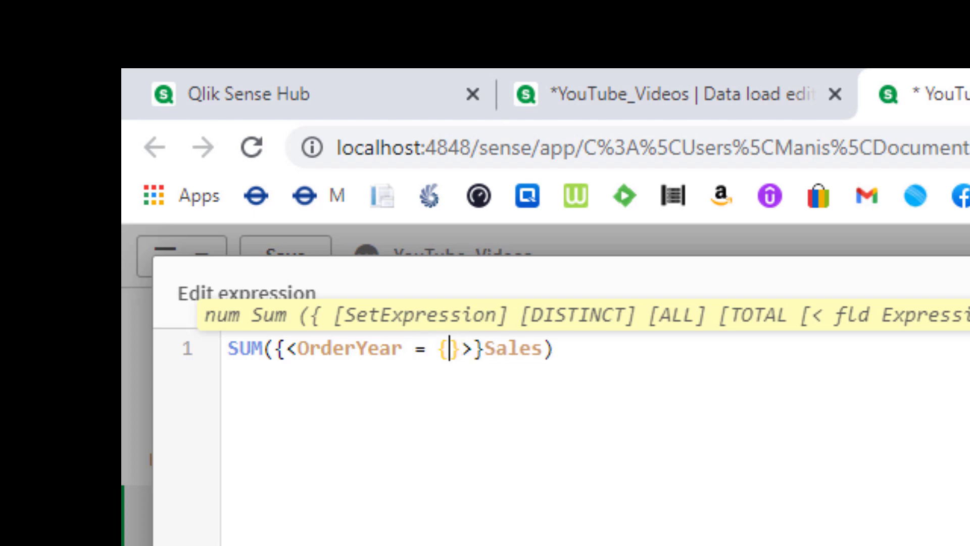
type("2022")
key("Right")
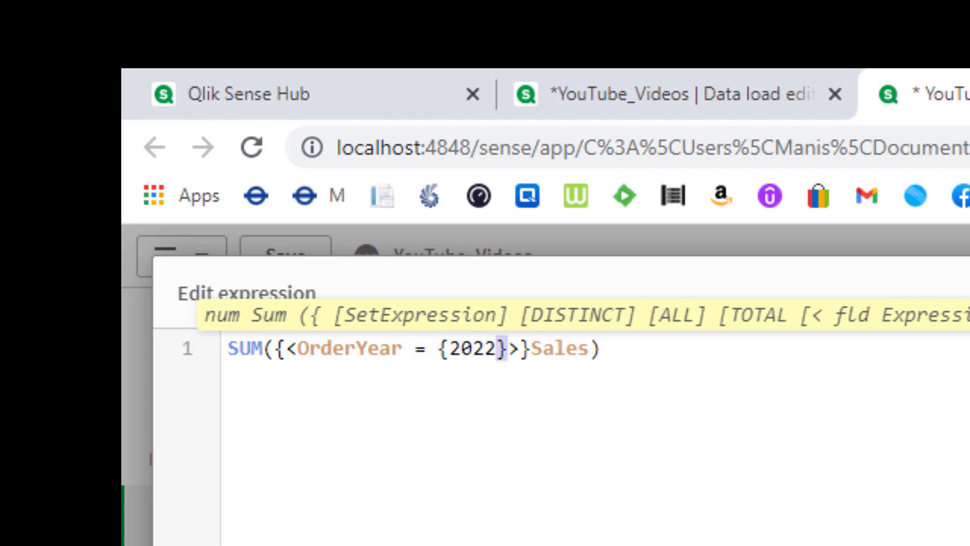
key("shift+Left")
key("shift+Left")
key("shift+Left")
key("shift+Left")
key("shift+Left")
key("shift+Left")
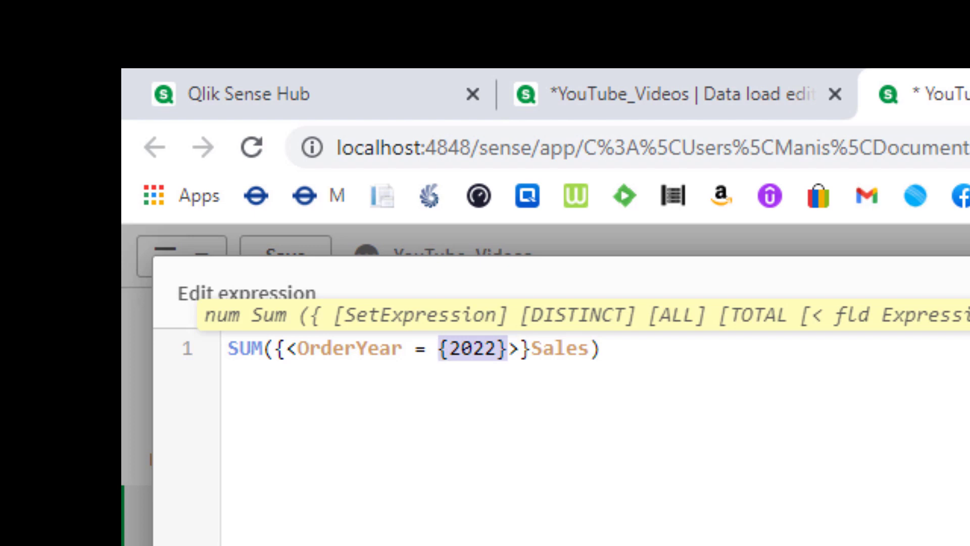
Step: Add $ after the opening brace so it reads SUM({$<OrderYear = {2022}>}Sales)
left_click(357, 429)
left_click(287, 348)
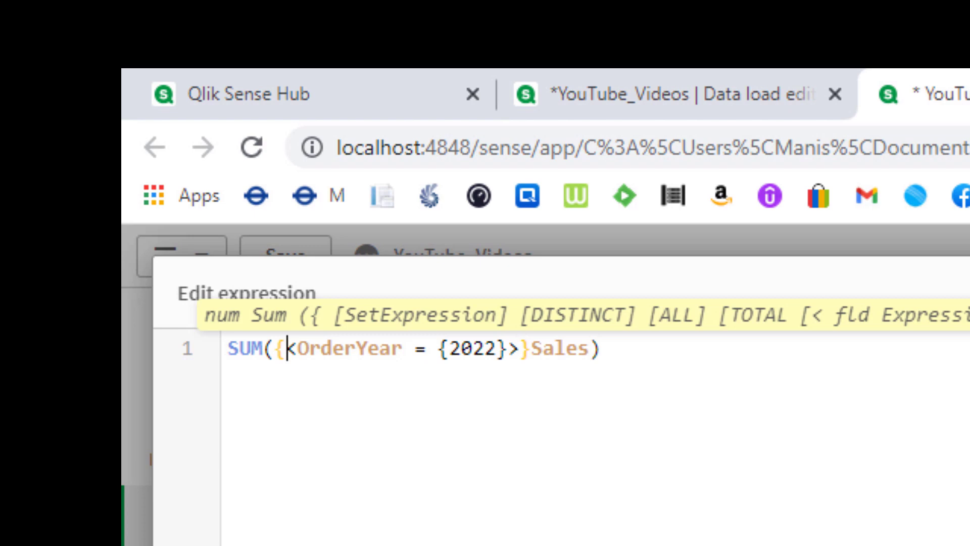
type("$")
left_click(613, 347)
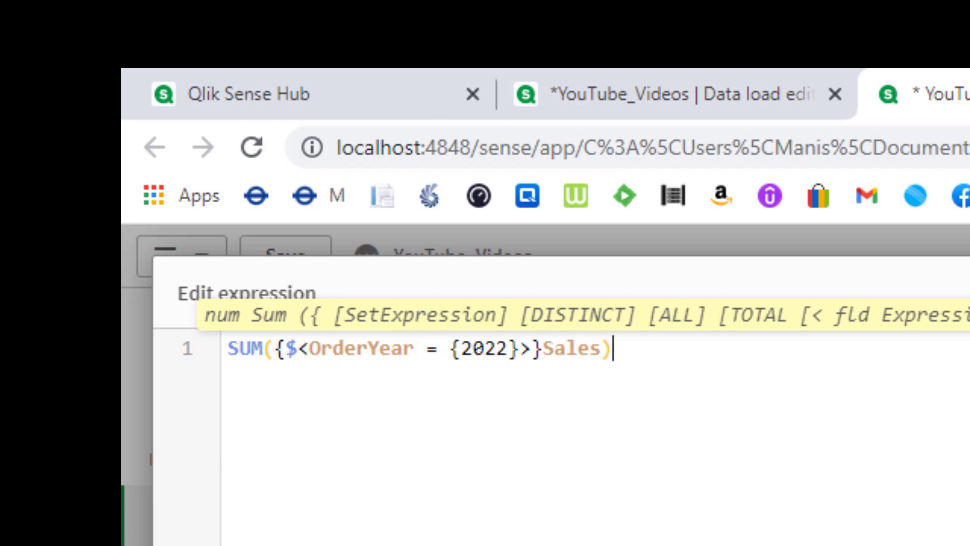
left_click_drag(627, 359, 221, 359)
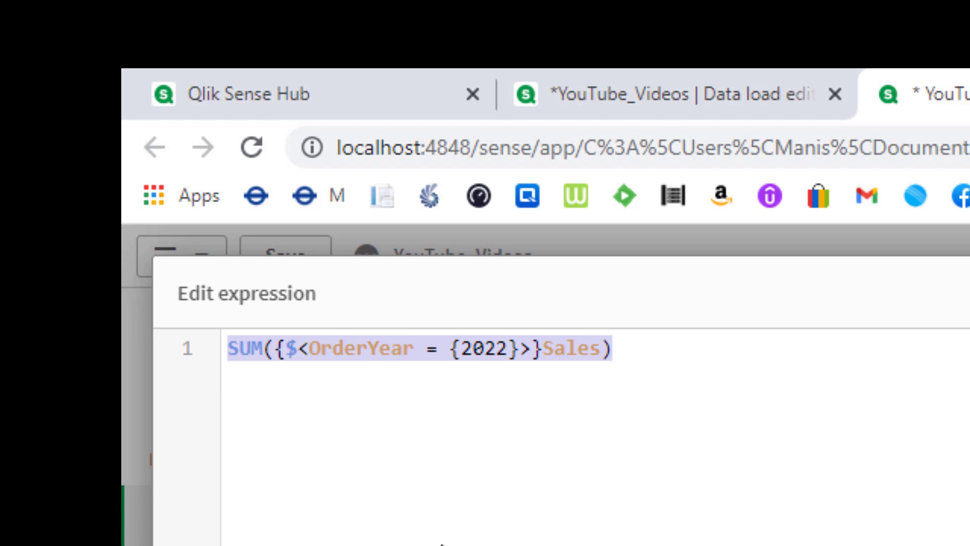
left_click(441, 544)
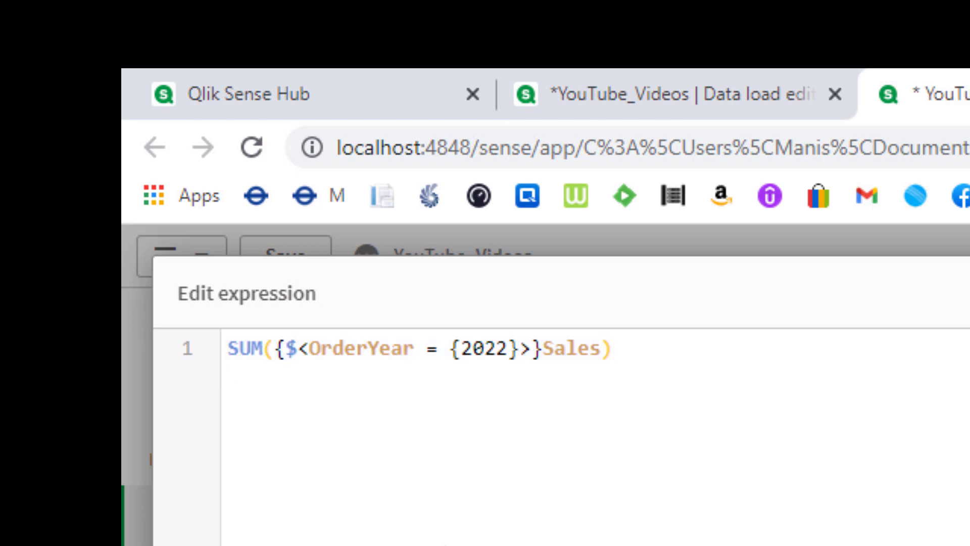
double_click(481, 351)
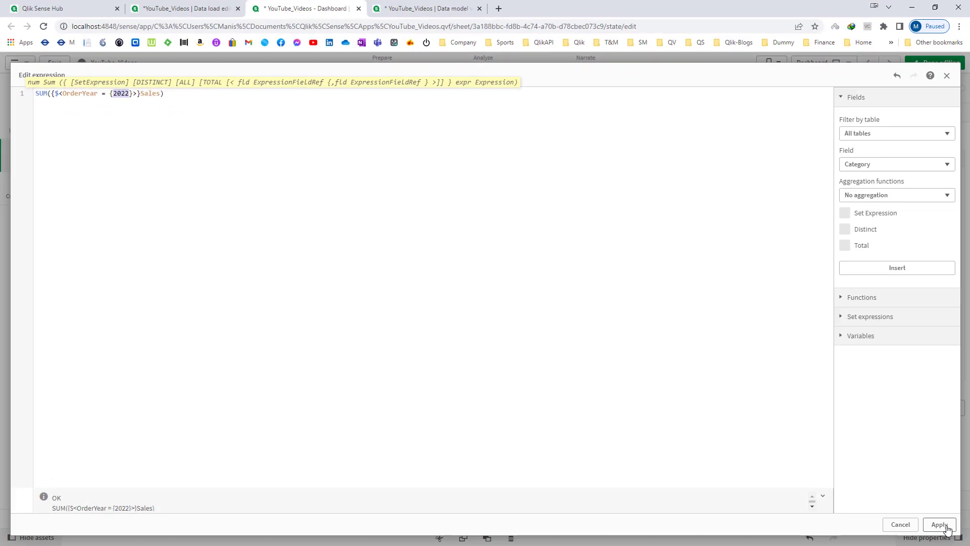
Step: Apply the set-analysis expression, leave edit mode, and clear the OrderYear and Customer selections
left_click(940, 525)
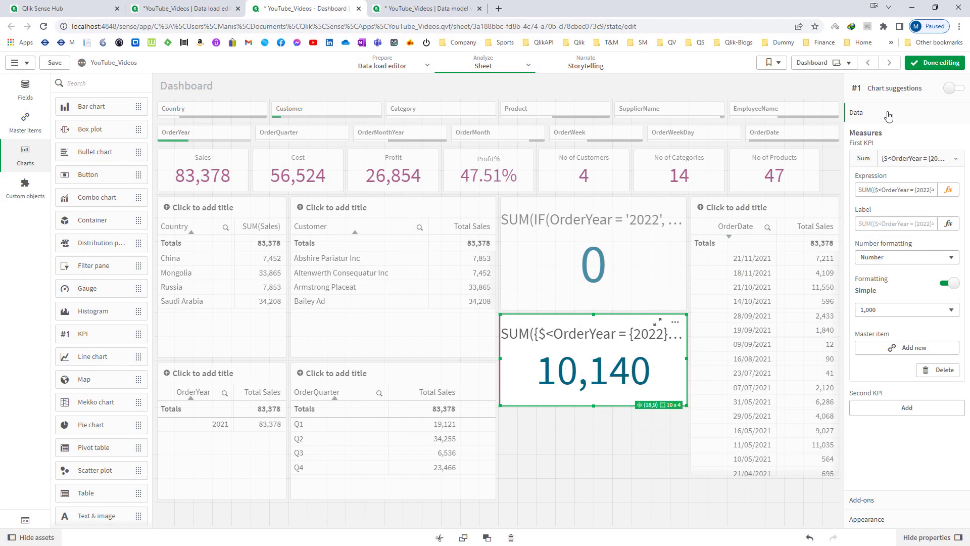
left_click(935, 62)
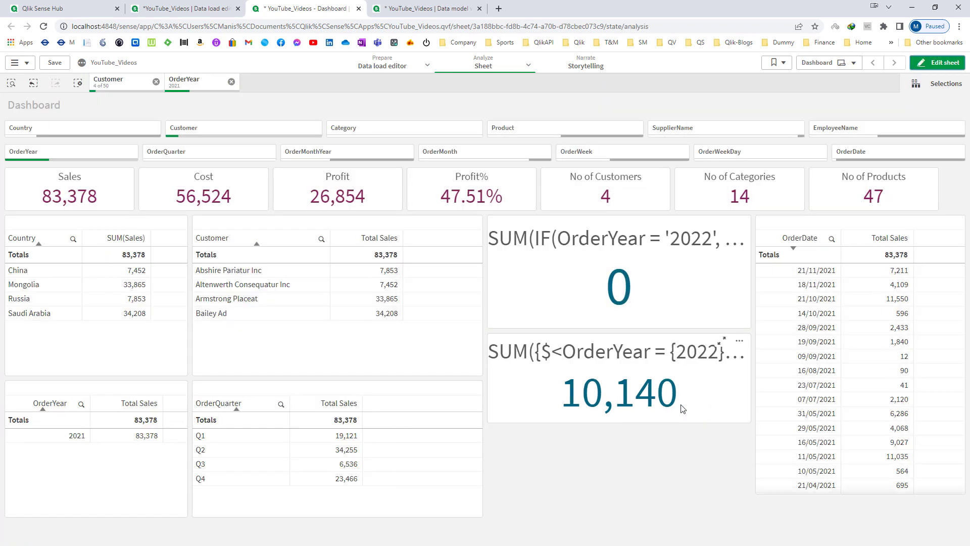
left_click(231, 82)
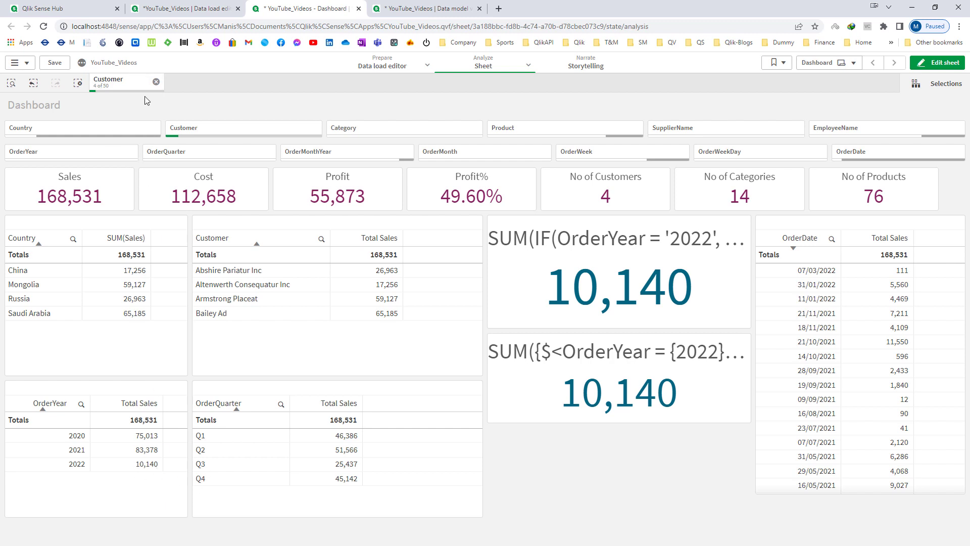
left_click(156, 82)
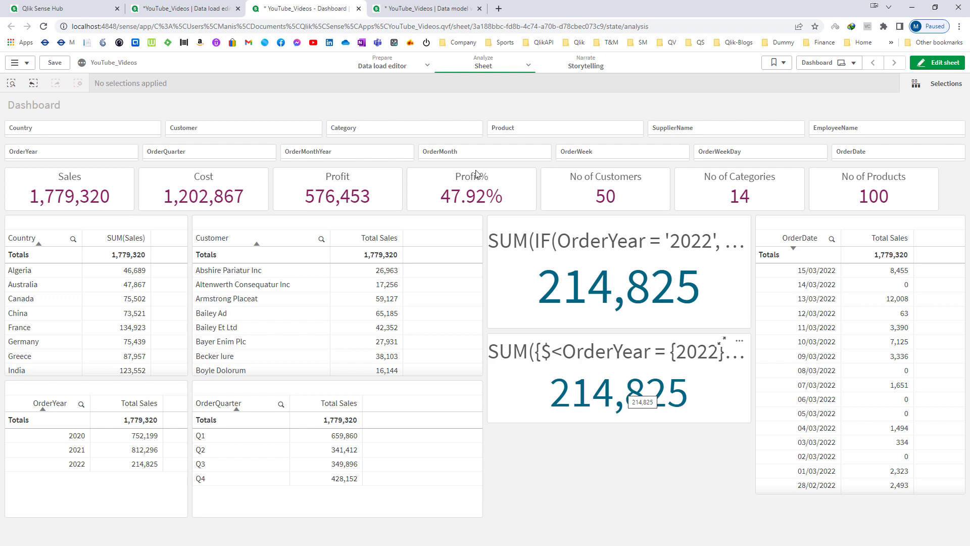
Step: Select categories Desktop through Laptop, suppliers Agros to CORNAD, and OrderYear 2020
left_click(437, 128)
left_click_drag(437, 208, 438, 270)
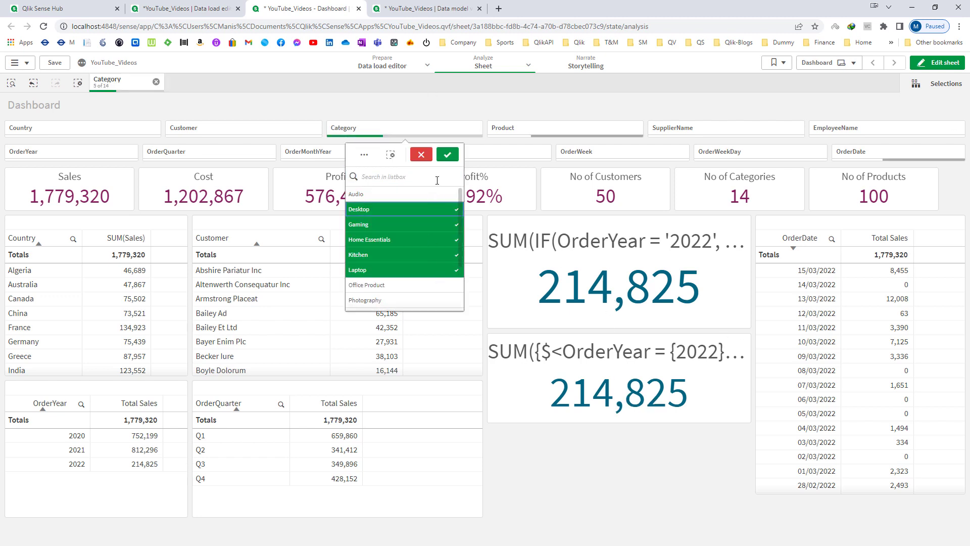
left_click(447, 155)
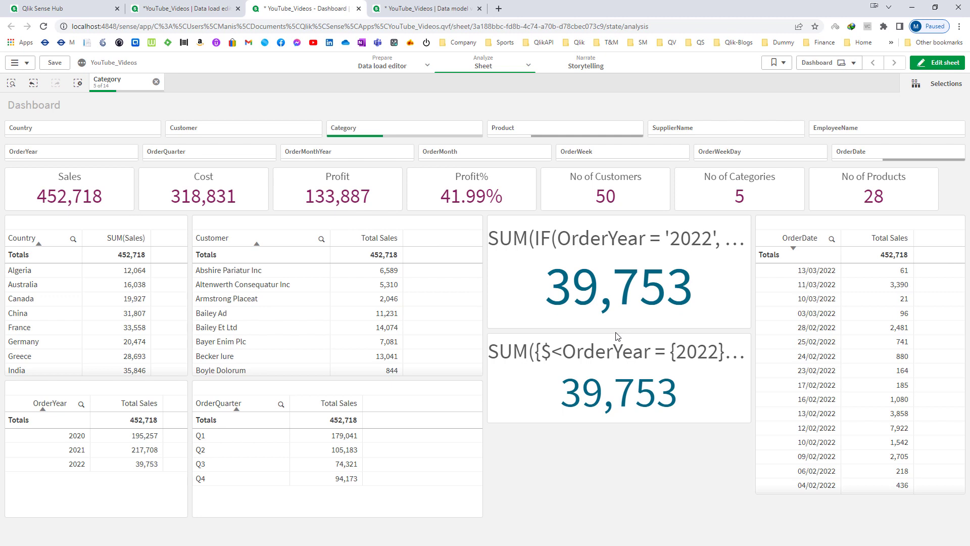
left_click(657, 129)
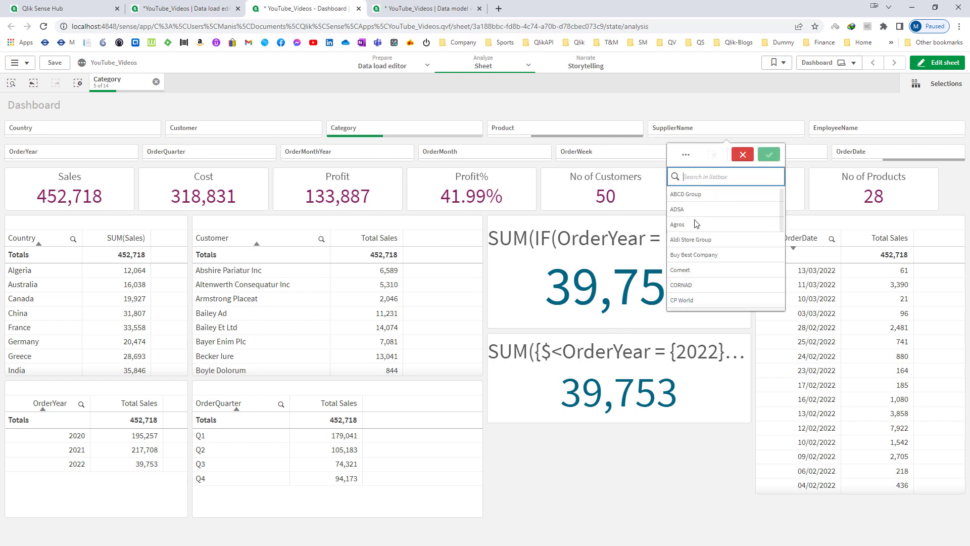
left_click_drag(696, 224, 697, 286)
left_click(769, 154)
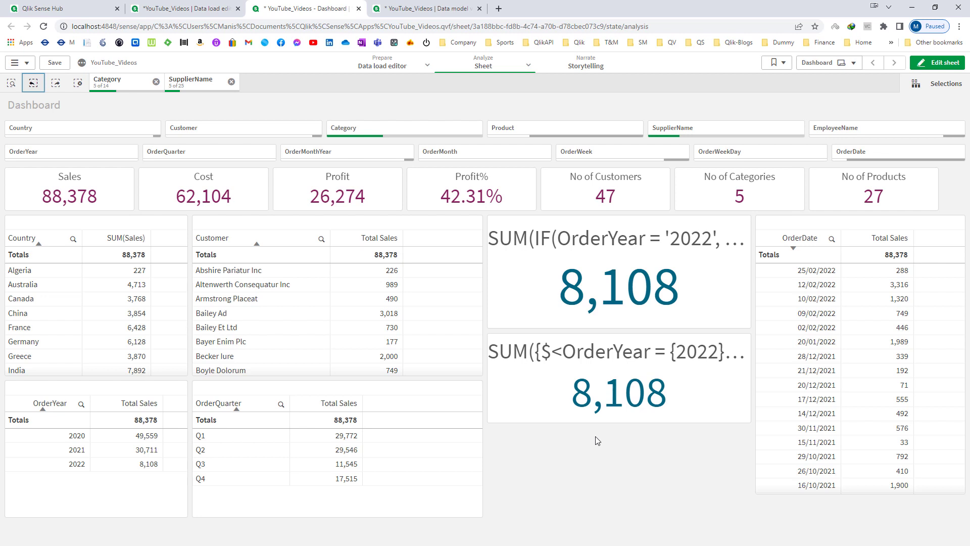
left_click(112, 152)
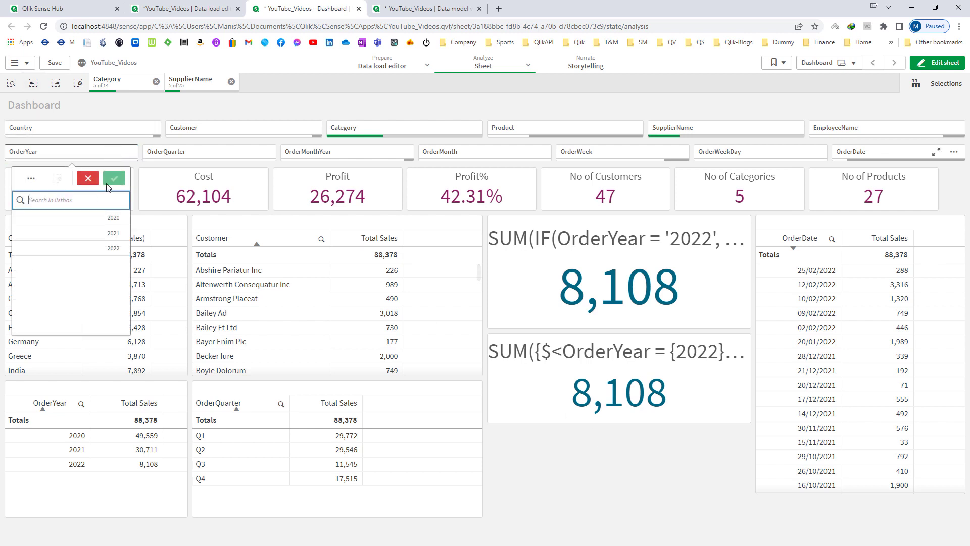
left_click(105, 221)
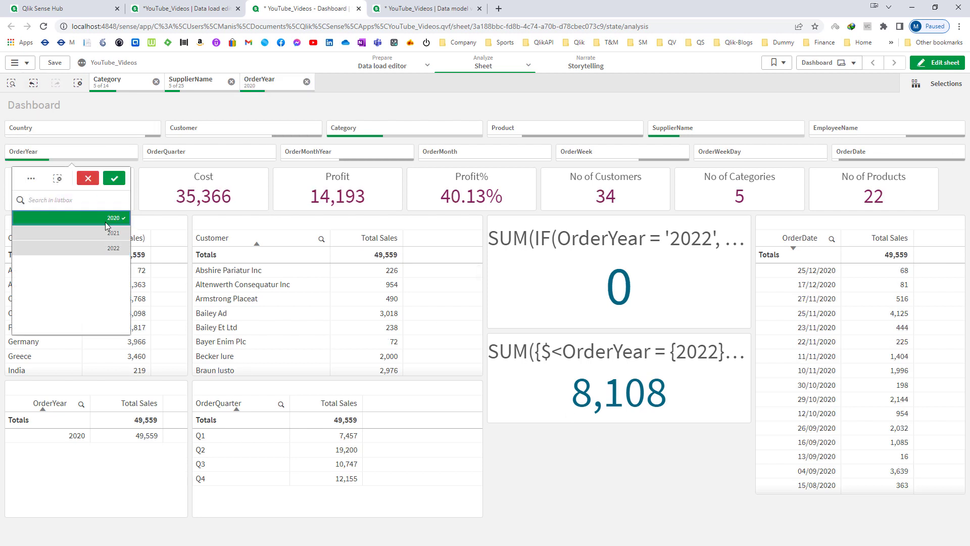
left_click(111, 179)
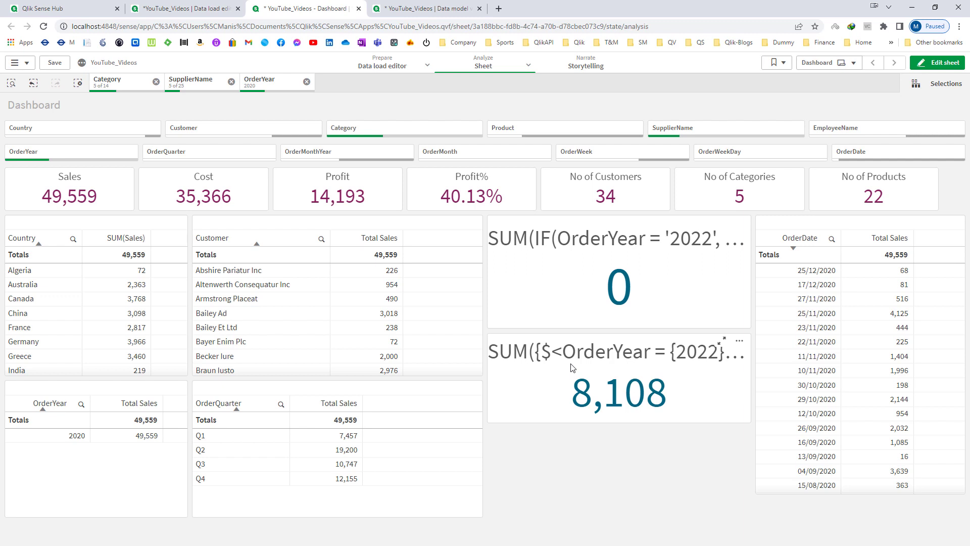
Step: Inspect the 2022 value in the 8,108 set-expression KPI's expression
double_click(672, 398)
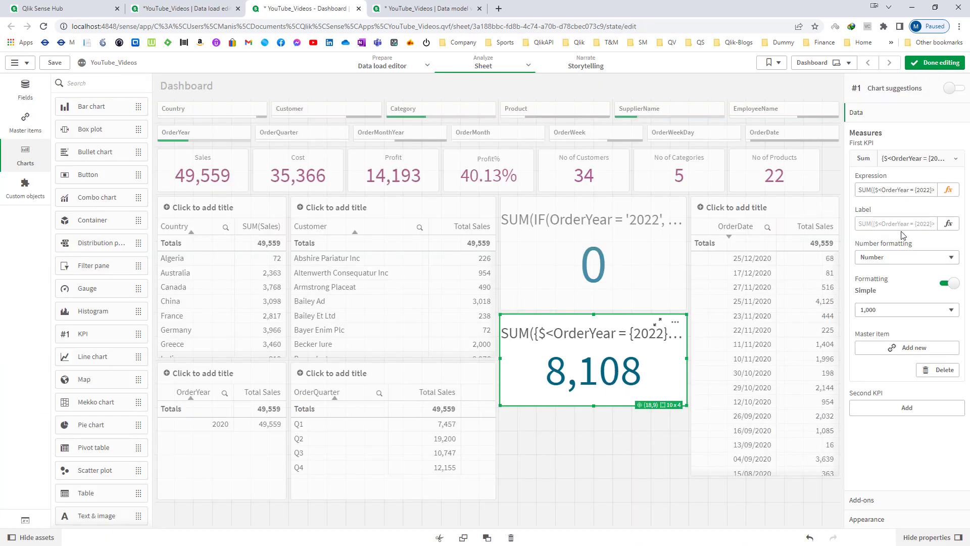
left_click(929, 191)
double_click(928, 191)
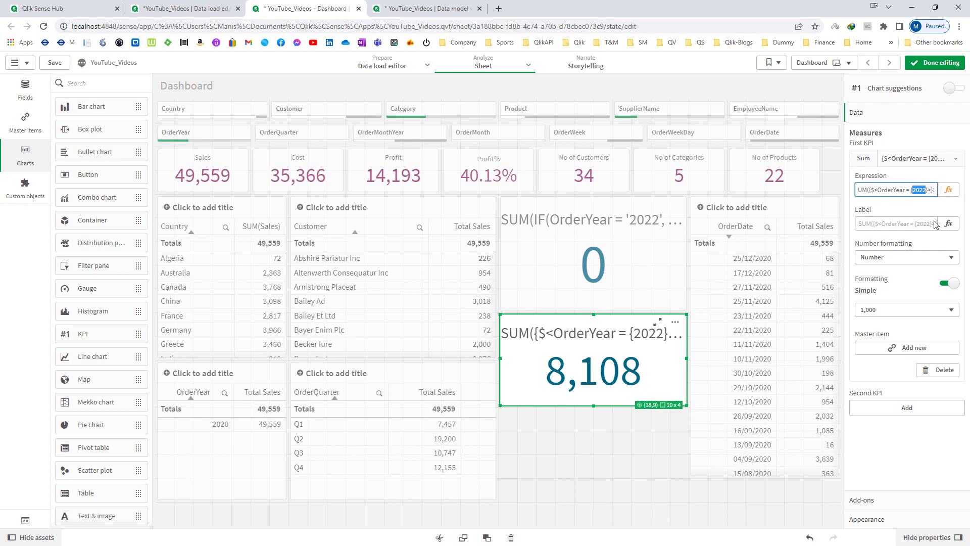
left_click(631, 365)
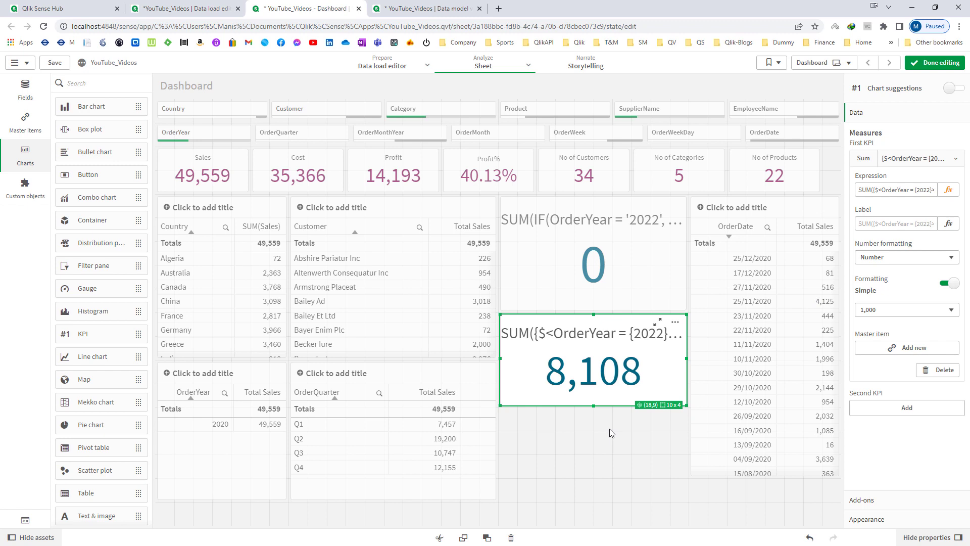
Step: Add a new KPI below the 8,108 KPI with measure =Year(Today())
left_click(611, 433)
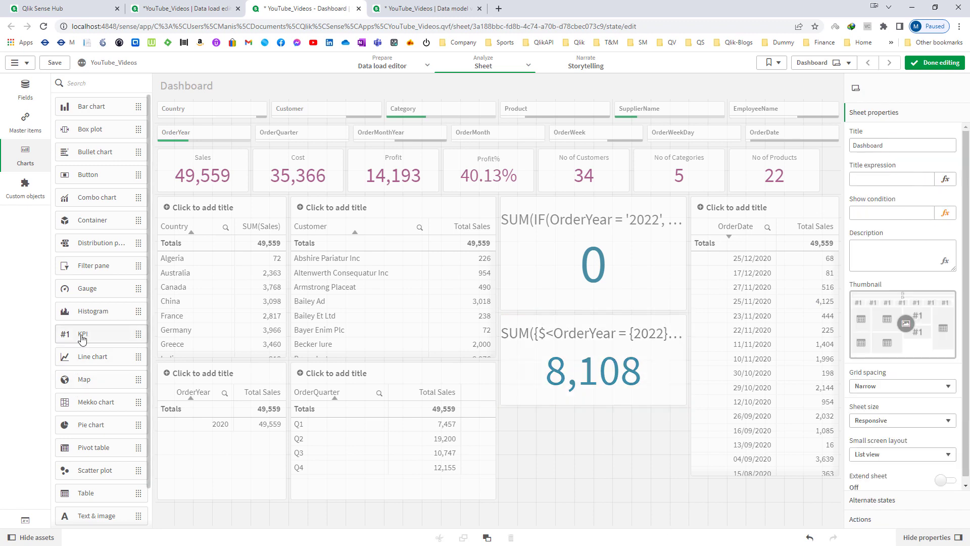
left_click_drag(81, 335, 584, 455)
left_click_drag(594, 522, 594, 502)
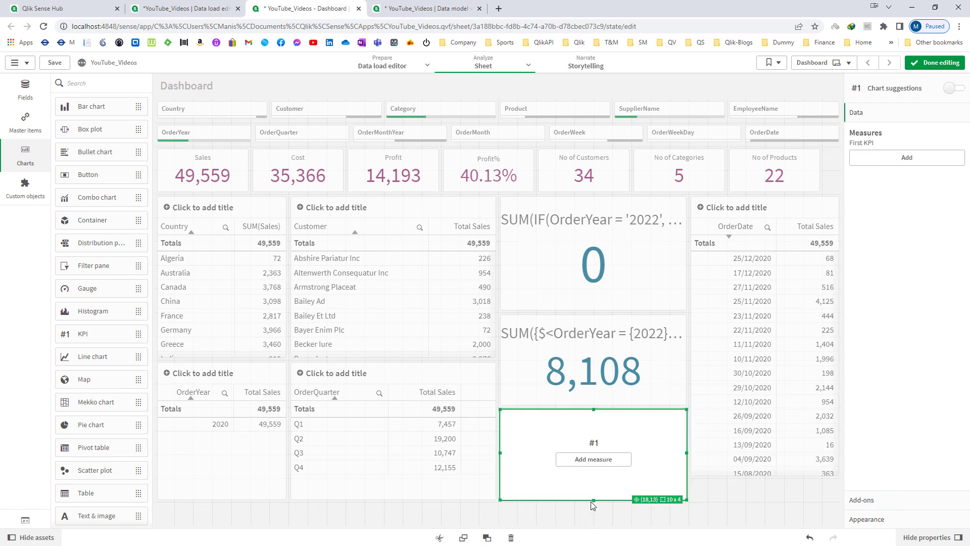
left_click(889, 161)
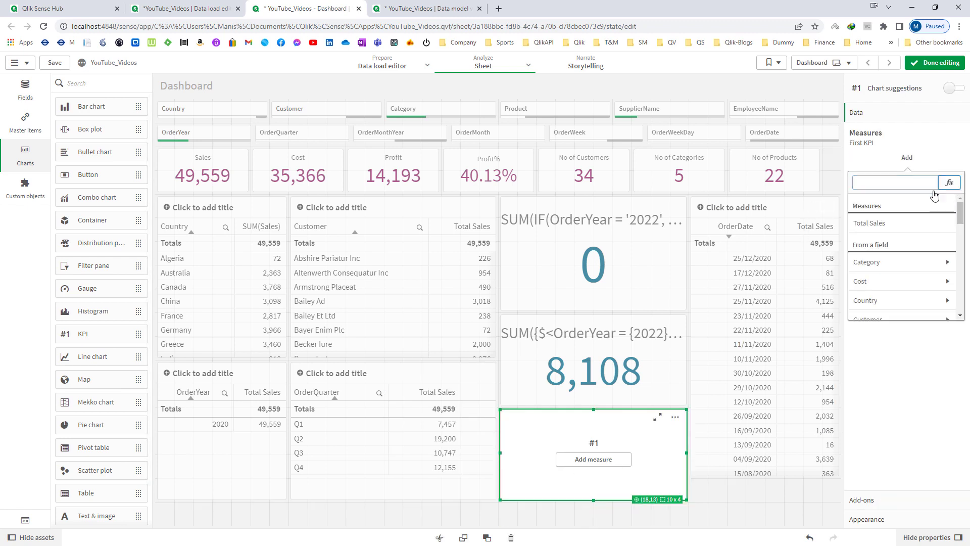
left_click(950, 182)
type("Ye")
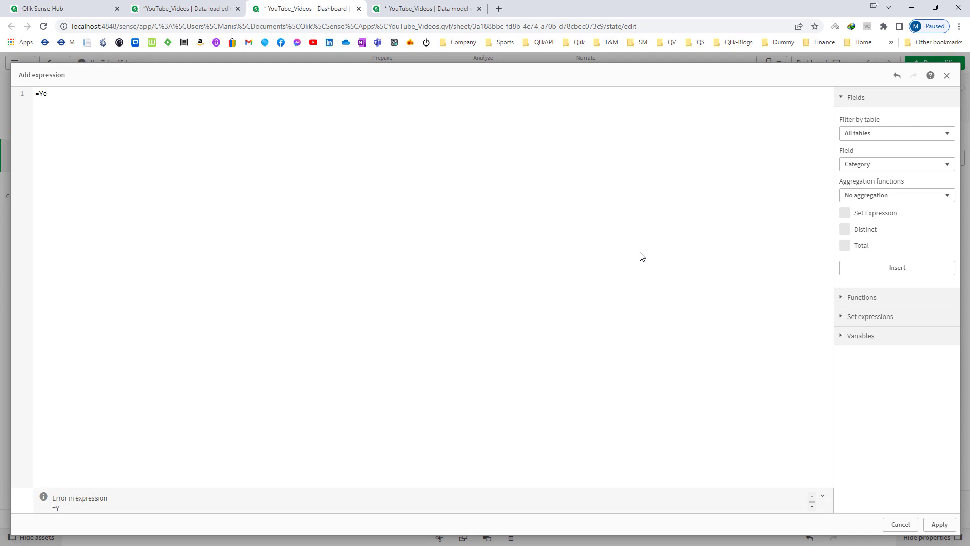
type("ar(Today(")
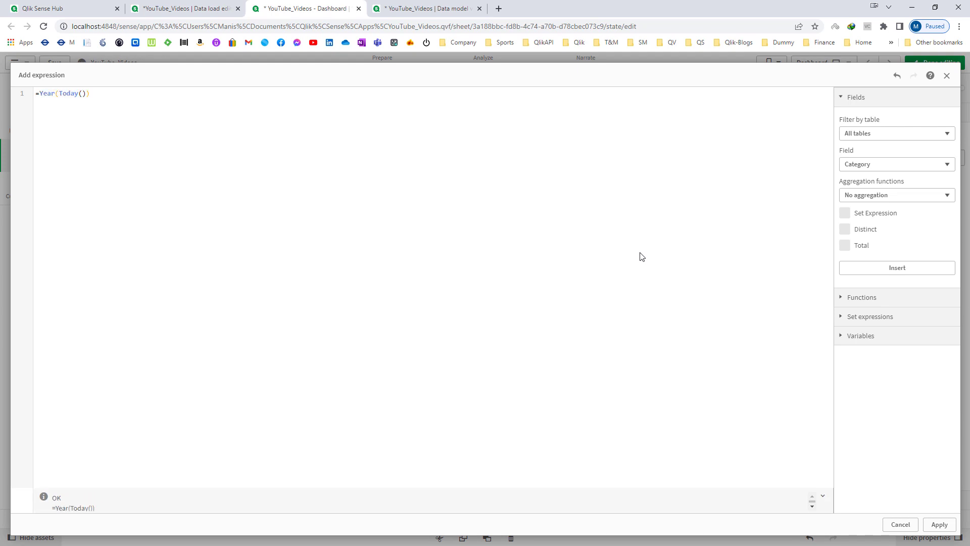
key("ctrl+a")
key("ctrl+c")
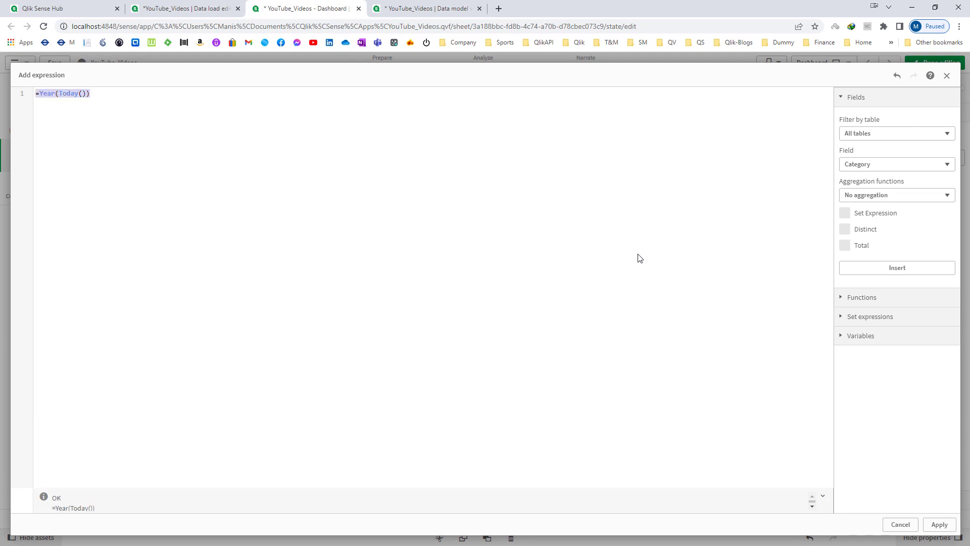
left_click(940, 524)
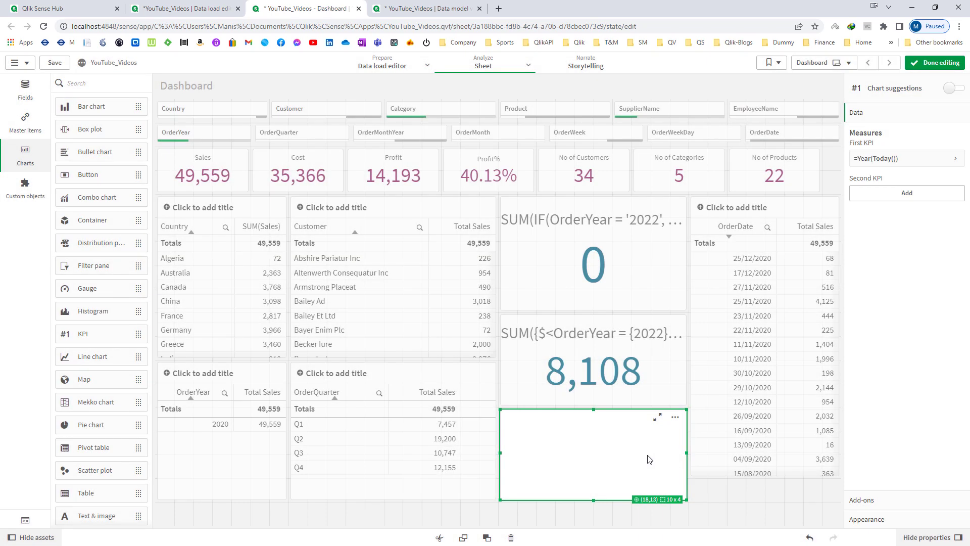
Step: Set the new KPI's number formatting to Measure expression, displaying 2022
left_click(903, 159)
left_click(885, 257)
left_click(888, 324)
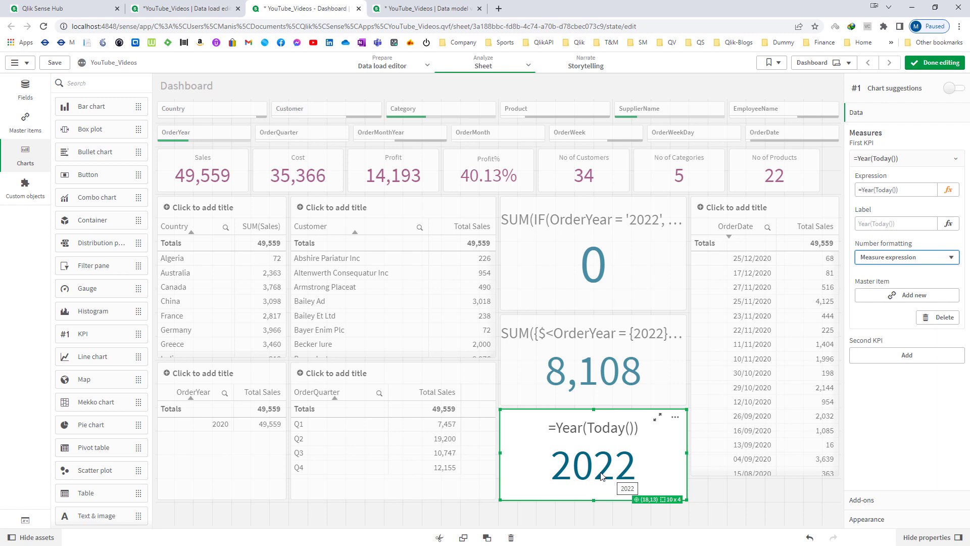
left_click(595, 380)
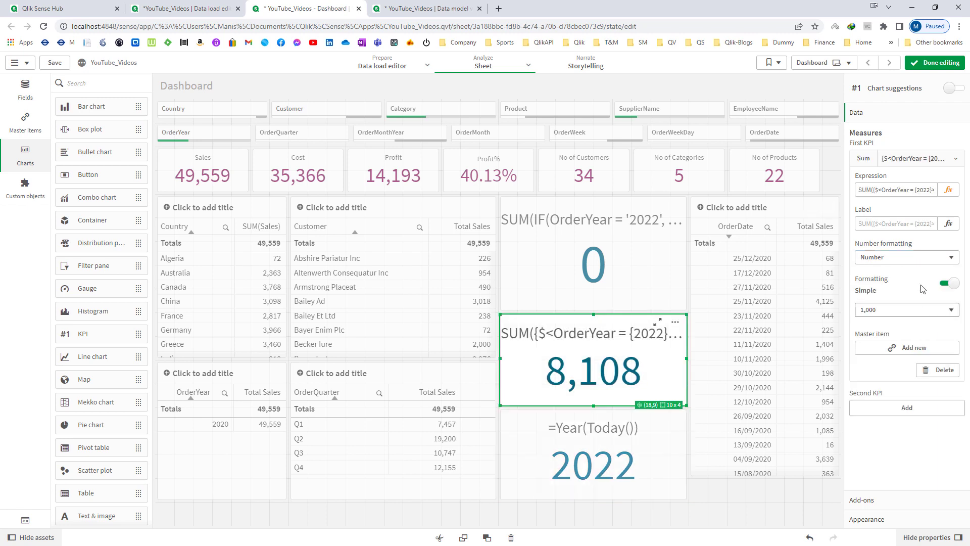
Step: Replace the hard-coded 2022 in the KPI's OrderYear modifier with $(=Year(Today()))
left_click(949, 190)
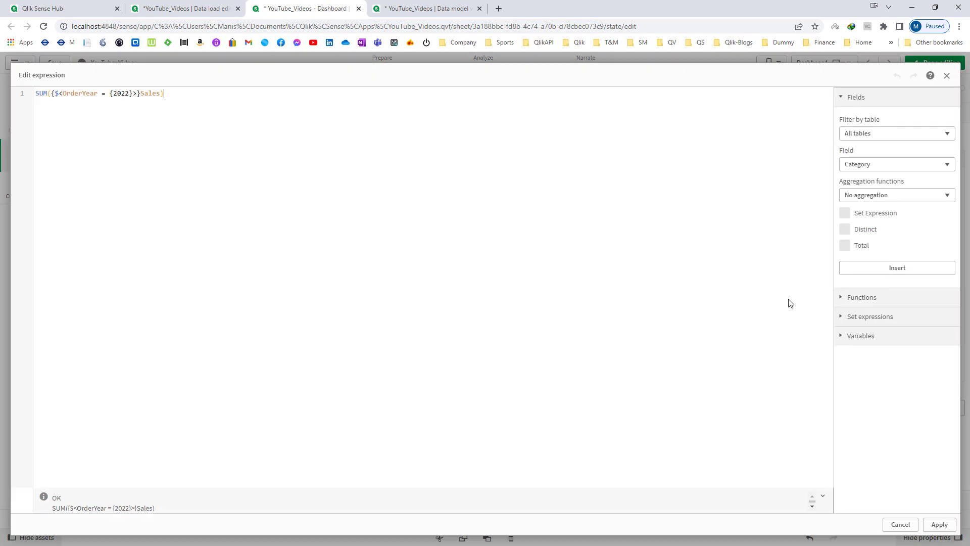
double_click(121, 94)
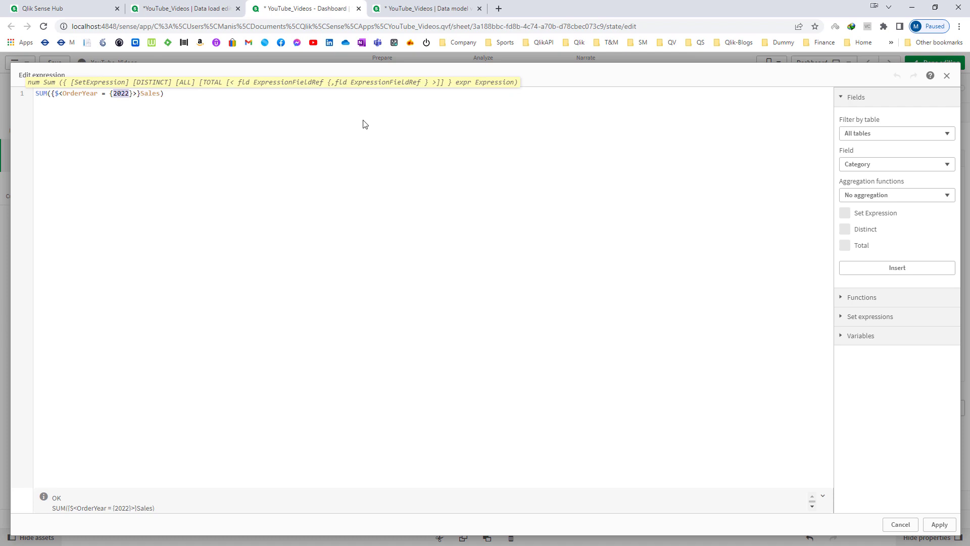
key("ctrl+v")
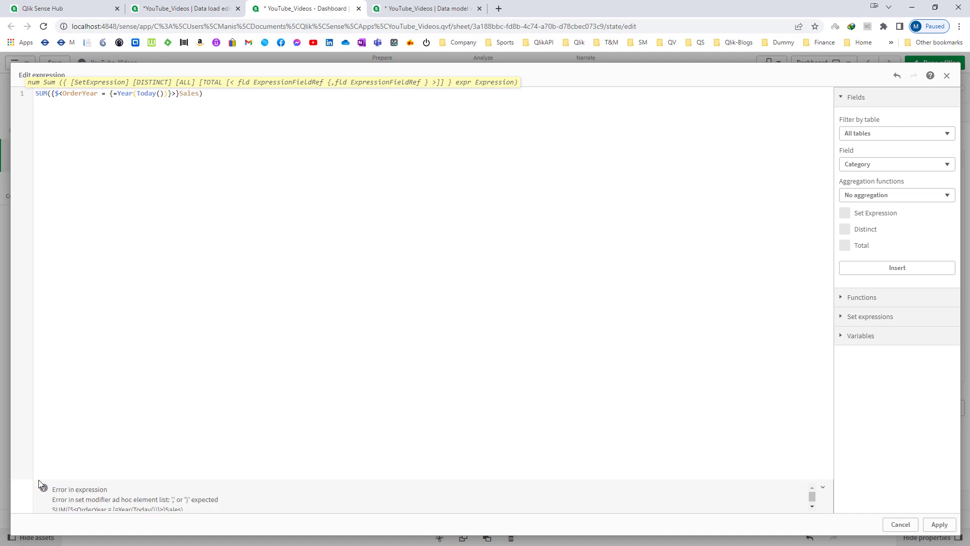
key("ctrl+z")
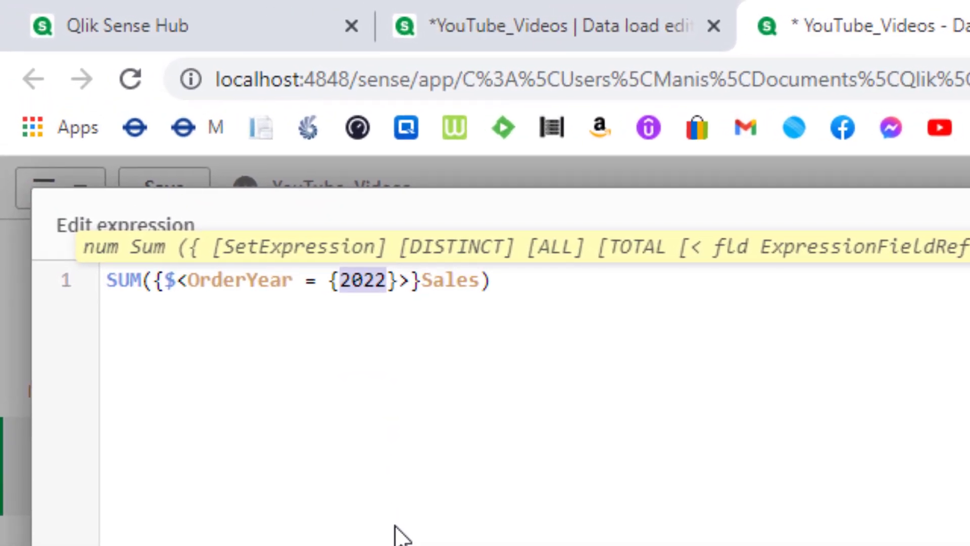
type("$(")
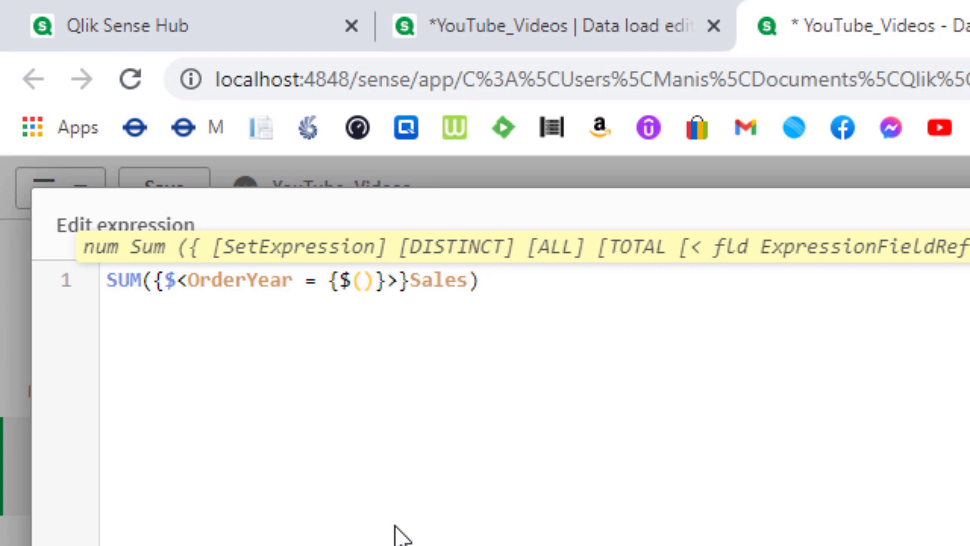
key("ctrl+v")
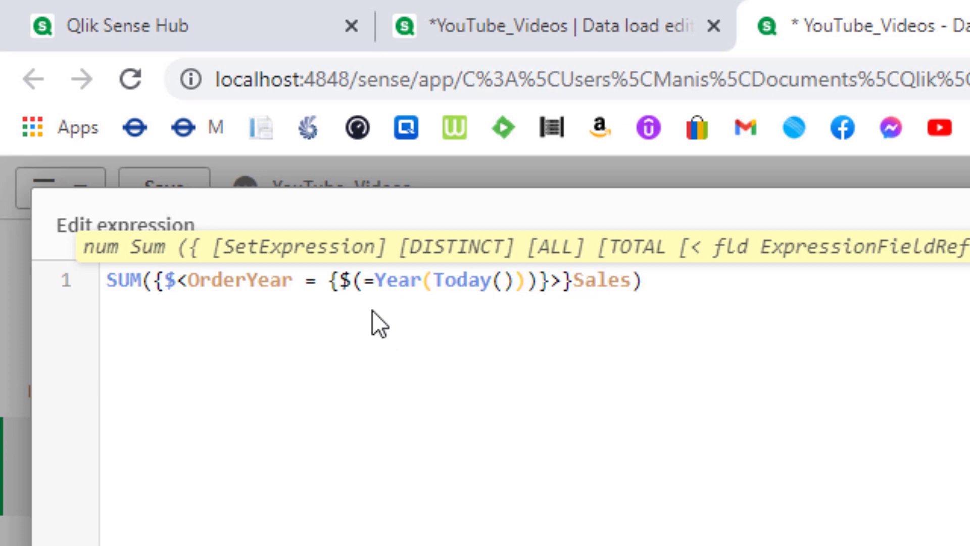
Step: Check the dollar-expansion in the expression and apply it, keeping the KPI at 8,108
left_click(438, 451)
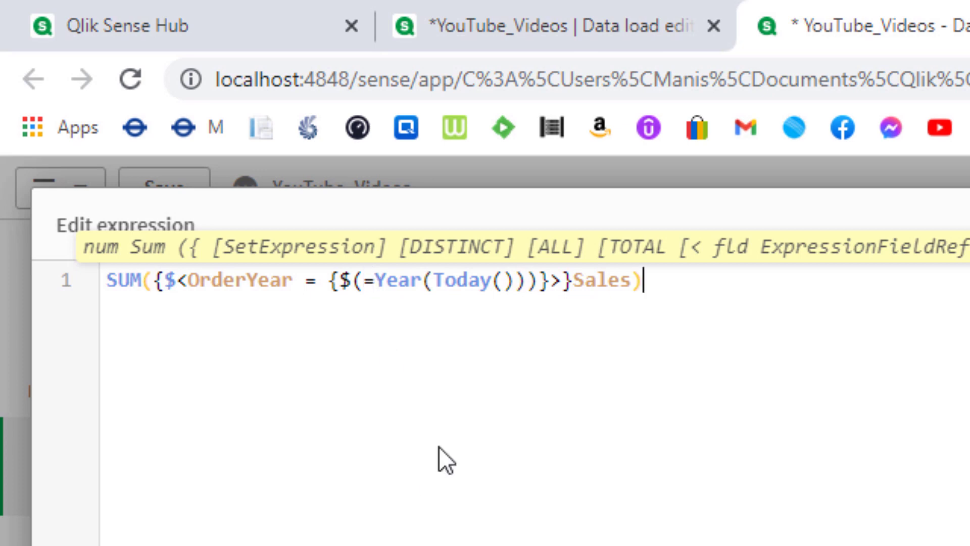
left_click_drag(364, 279, 527, 280)
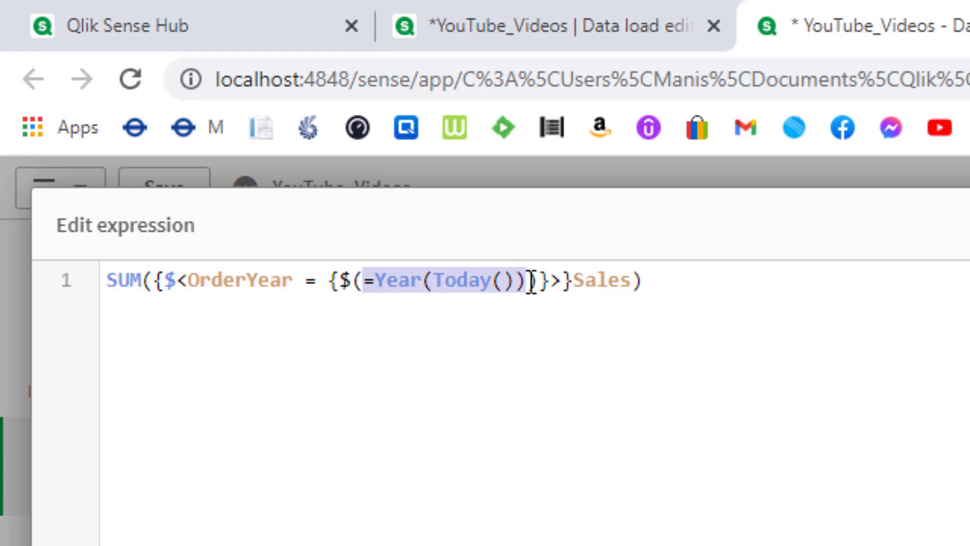
left_click(535, 472)
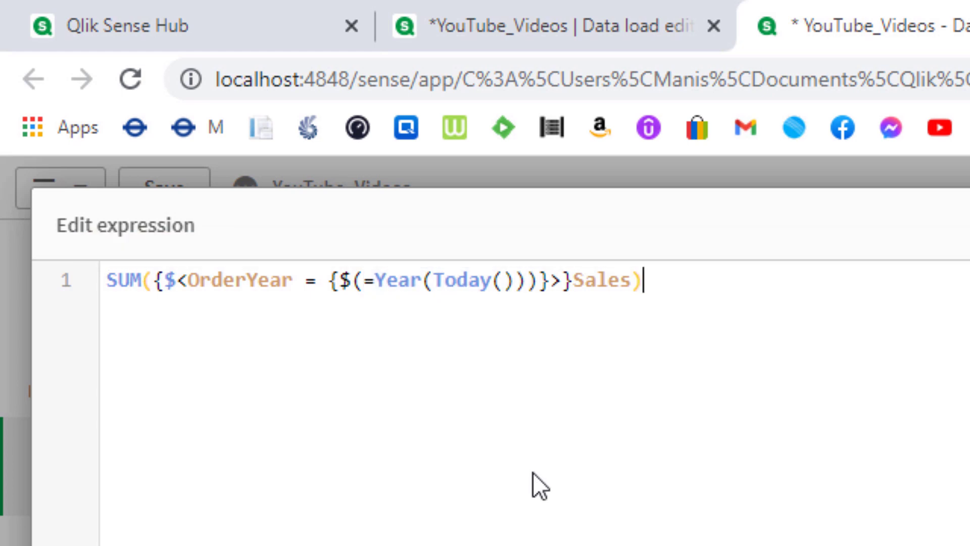
left_click_drag(652, 279, 106, 283)
left_click(160, 408)
left_click_drag(341, 277, 542, 292)
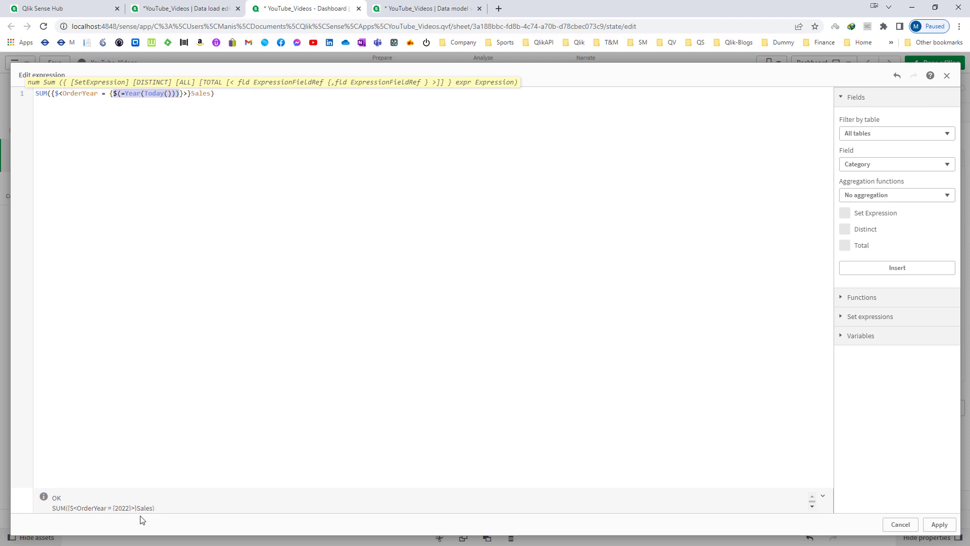
left_click(233, 324)
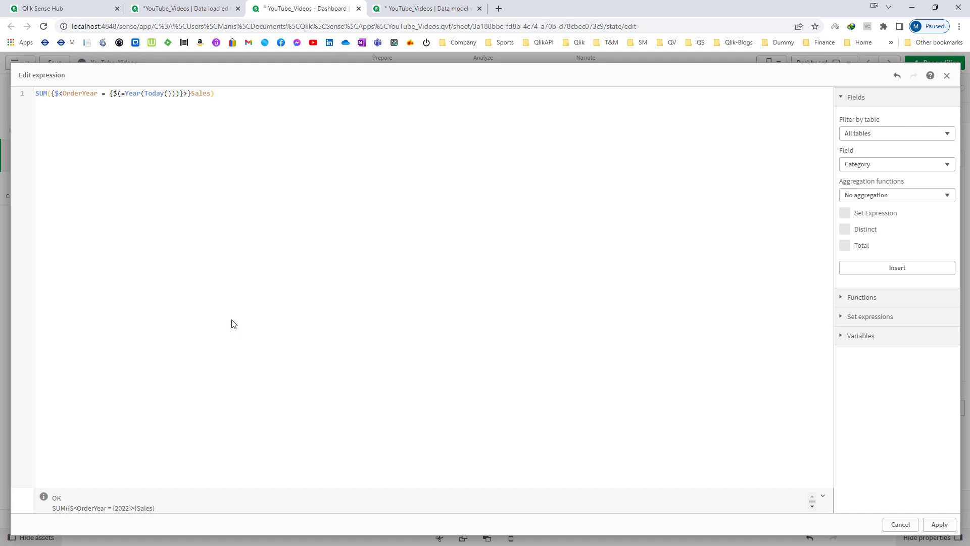
left_click(940, 524)
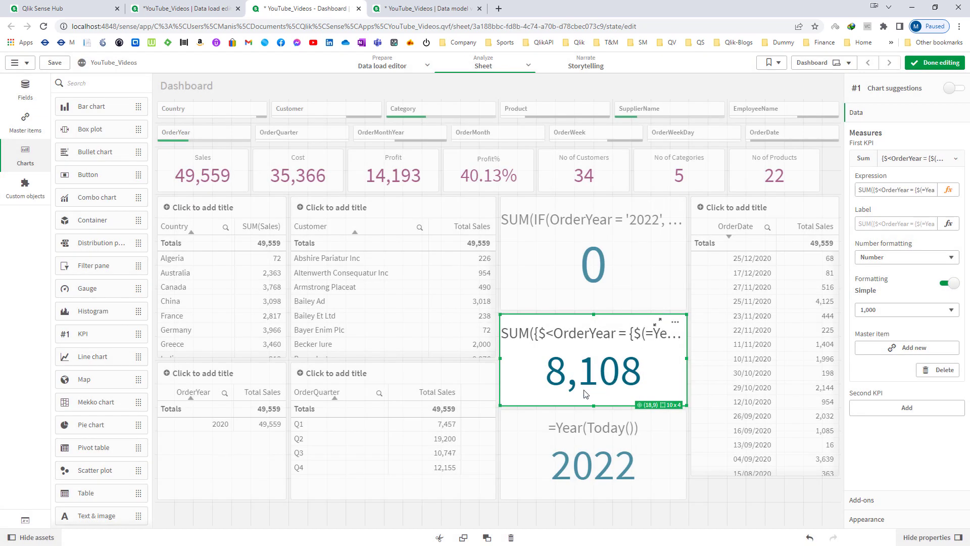
Step: Delete the =Year(Today()) and 0 KPIs and move the 8,108 KPI up in the middle column
left_click(933, 65)
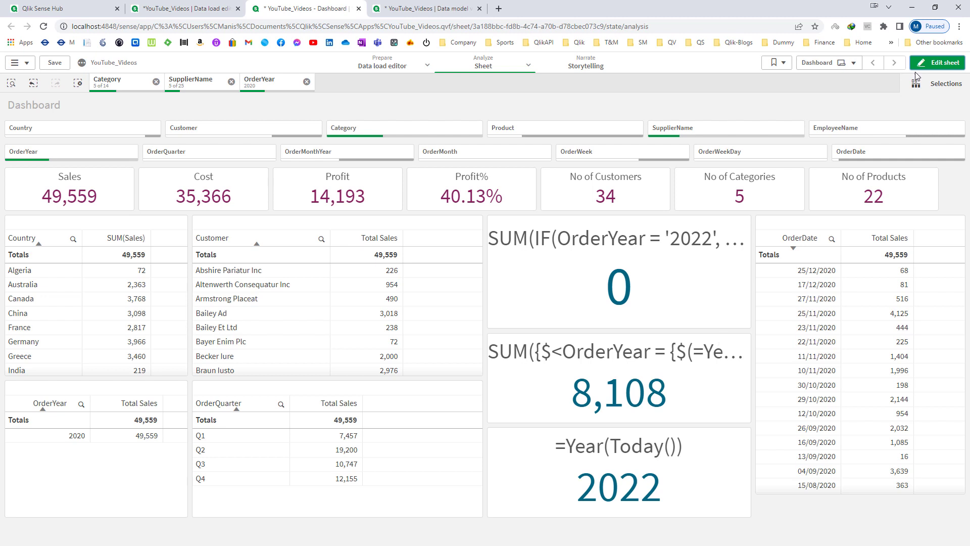
left_click(932, 63)
left_click(600, 459)
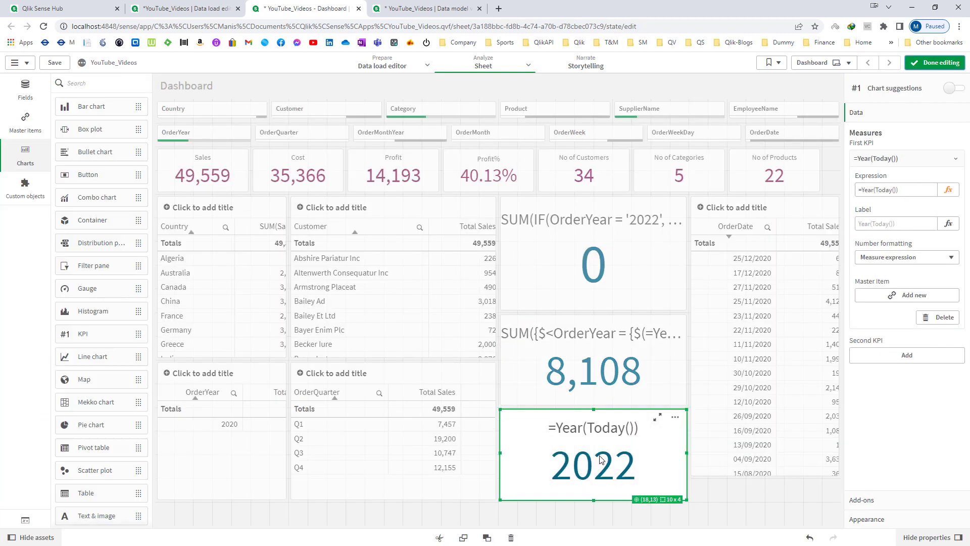
key("Delete")
left_click(580, 262)
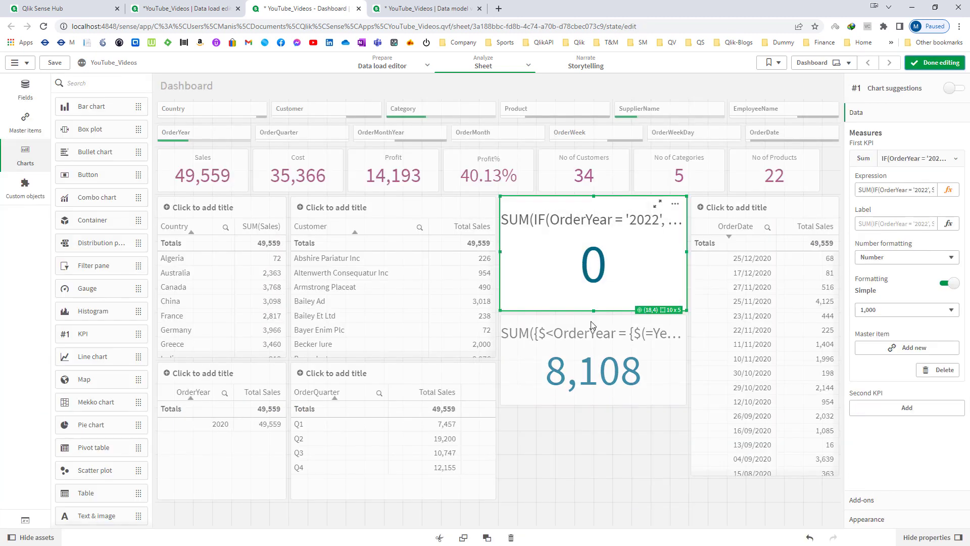
key("Delete")
left_click_drag(581, 373, 591, 308)
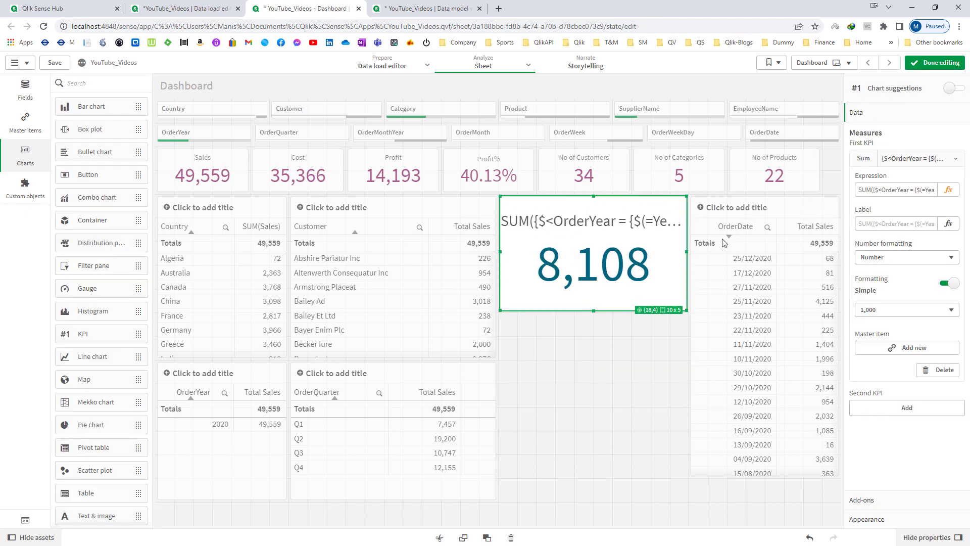
left_click(935, 62)
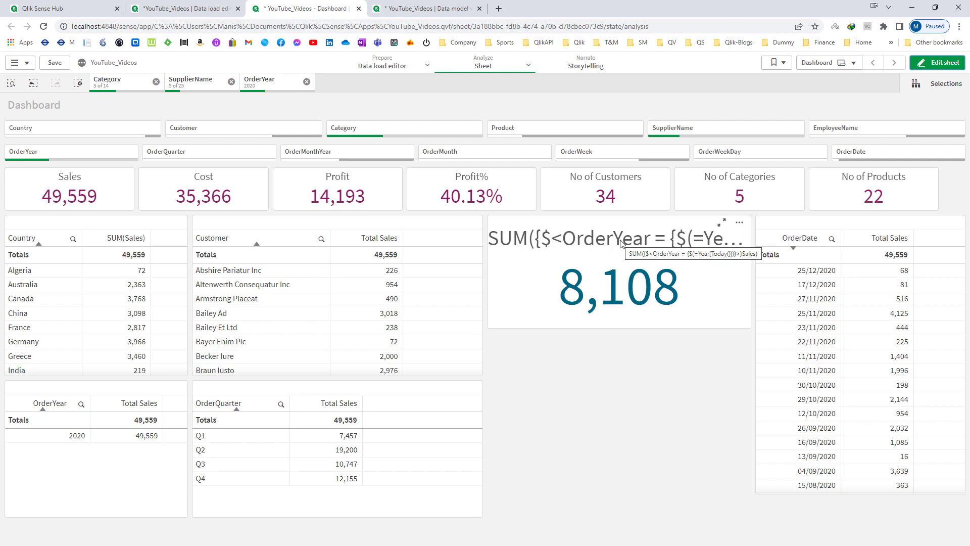
Step: Test Category (Desktop through Kitchen) and first-five SupplierName filters, then clear all selections
left_click(78, 83)
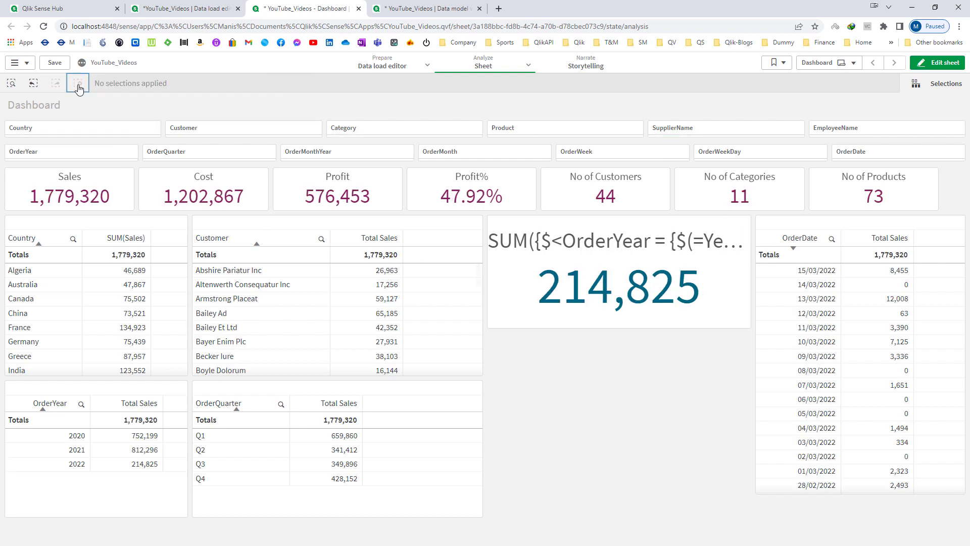
left_click(354, 128)
left_click_drag(359, 209, 391, 254)
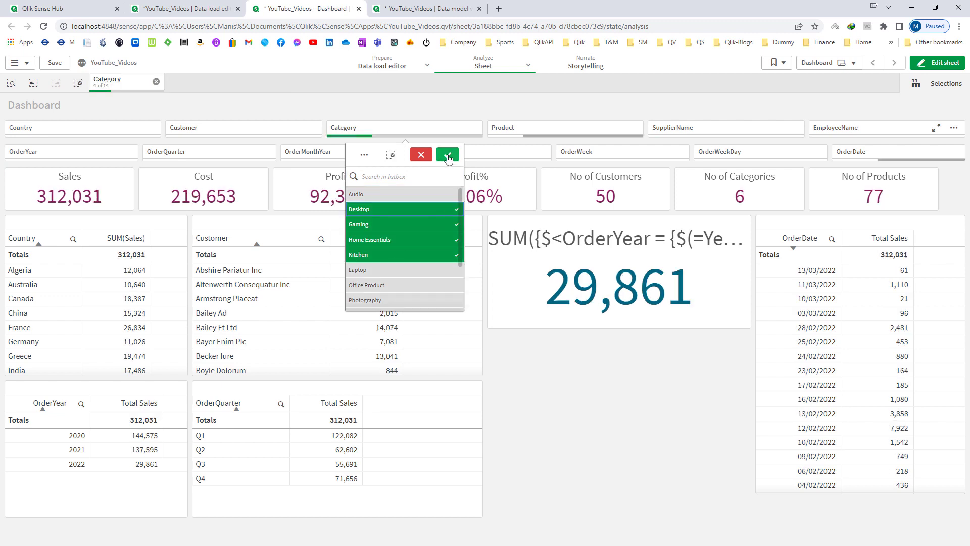
left_click(447, 154)
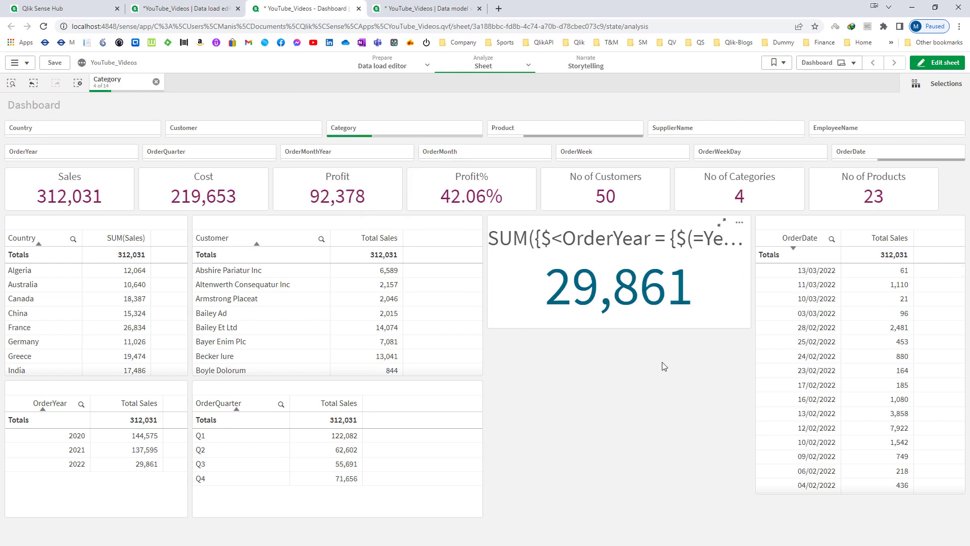
left_click(702, 130)
left_click_drag(716, 209, 717, 269)
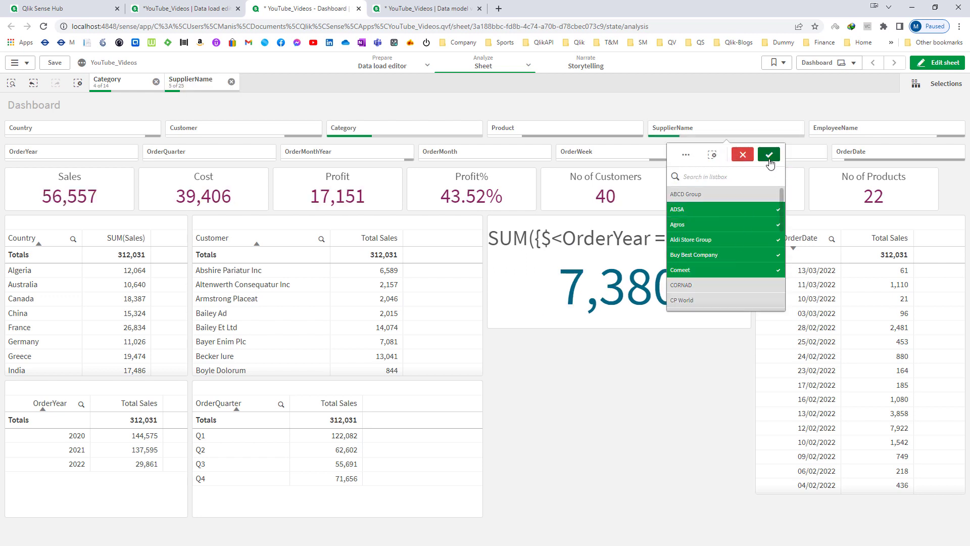
left_click(729, 381)
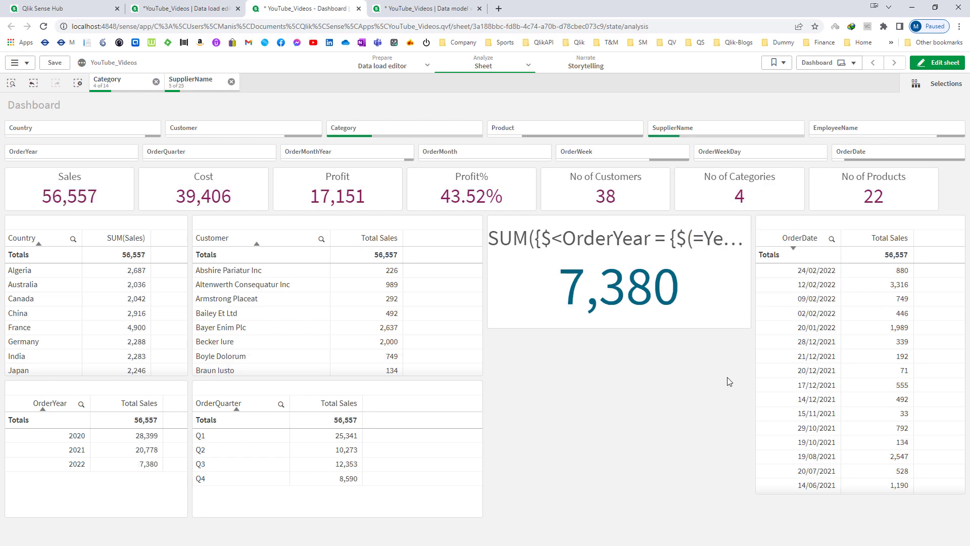
left_click(78, 84)
Step: Try OrderYear 2020–2022 and OrderMonthYear Jan-2020 filters, then remove them again
left_click(72, 153)
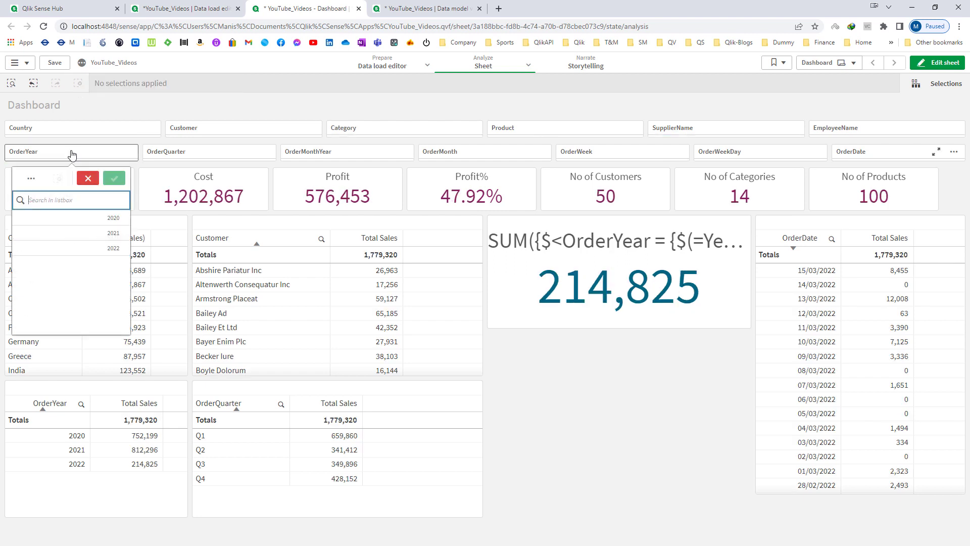
left_click(109, 233)
left_click(109, 218)
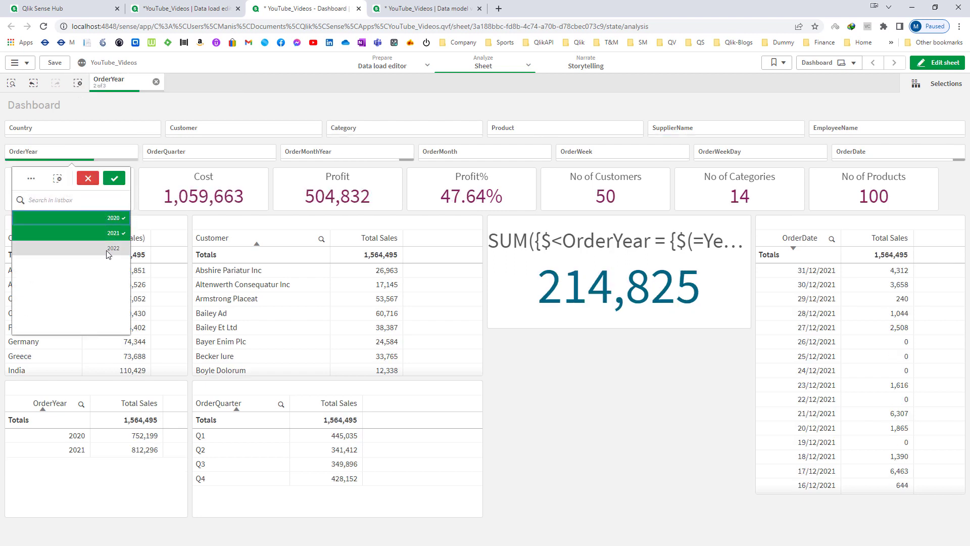
left_click(108, 248)
left_click(108, 248)
left_click(106, 233)
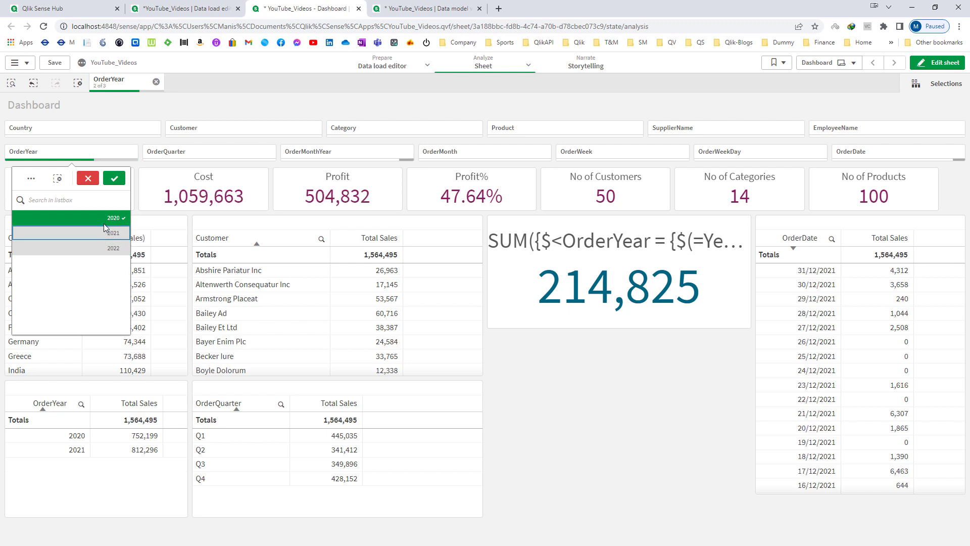
left_click(104, 218)
left_click(109, 178)
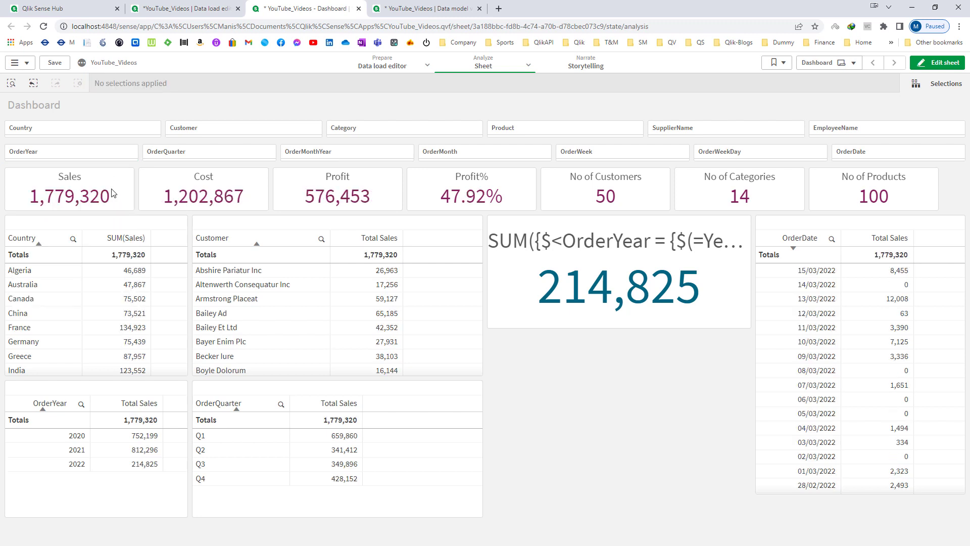
left_click(316, 154)
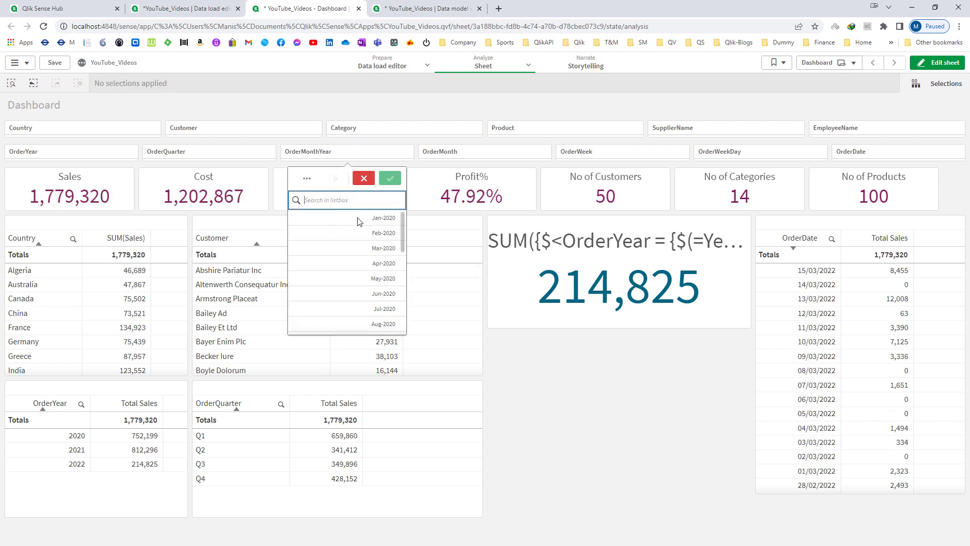
left_click(358, 218)
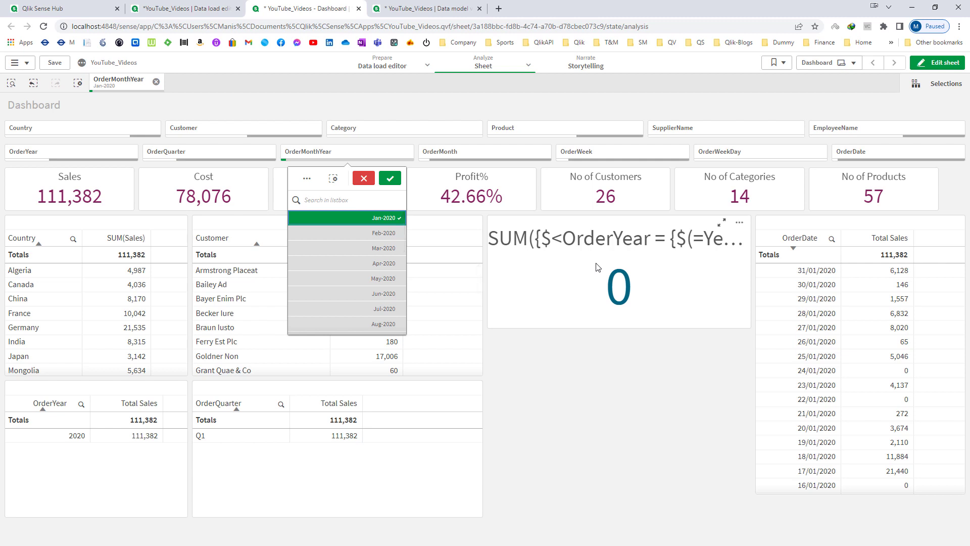
left_click(383, 220)
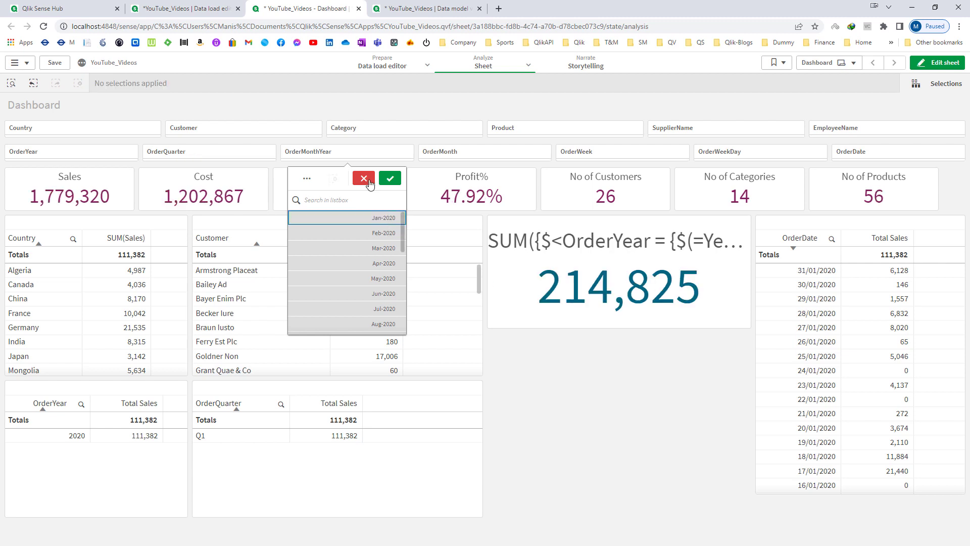
left_click(363, 179)
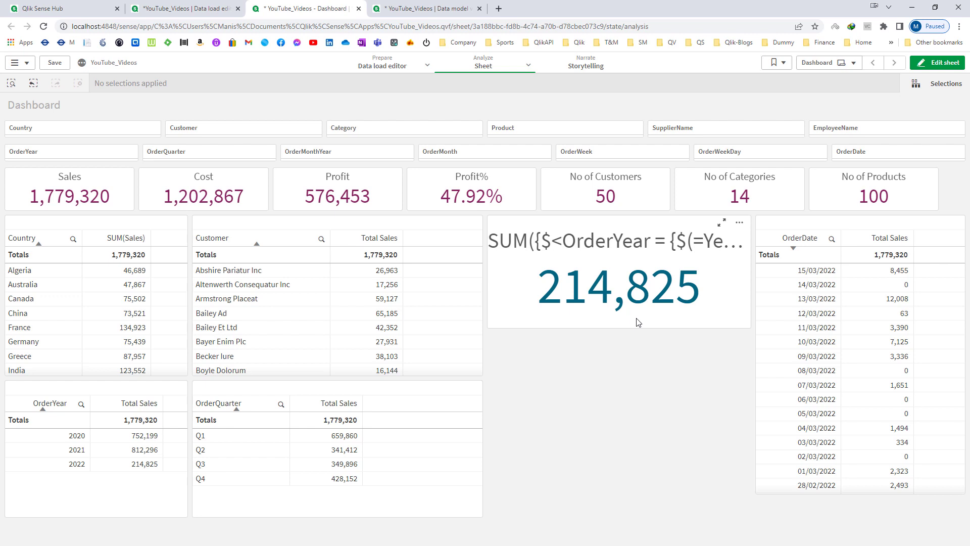
Step: Stretch the 214,825 current-year KPI across the full sheet width above the tables
double_click(672, 253)
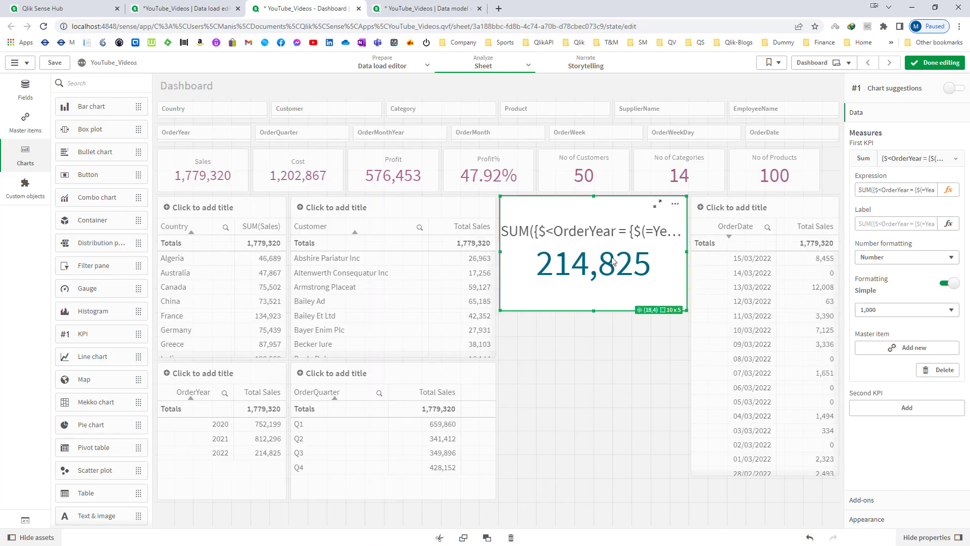
left_click(922, 64)
left_click(401, 129)
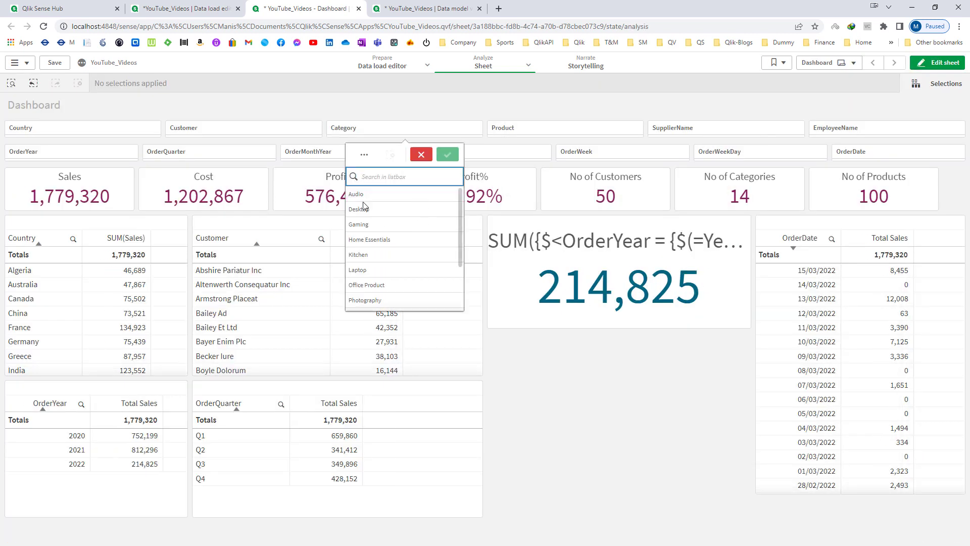
key("Escape")
double_click(543, 319)
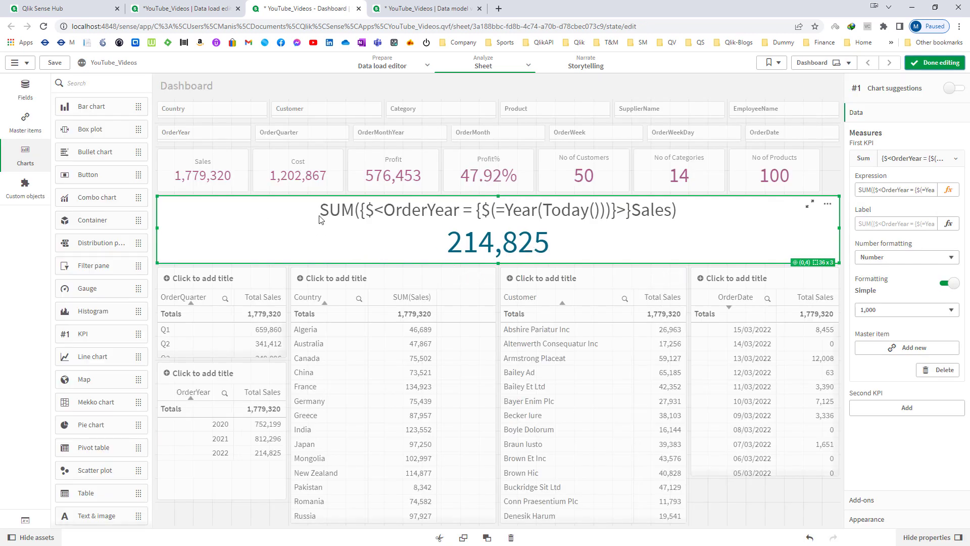
Step: Add Category = {'Audio'} to the KPI's set modifier, bringing it to 20,114
left_click(935, 63)
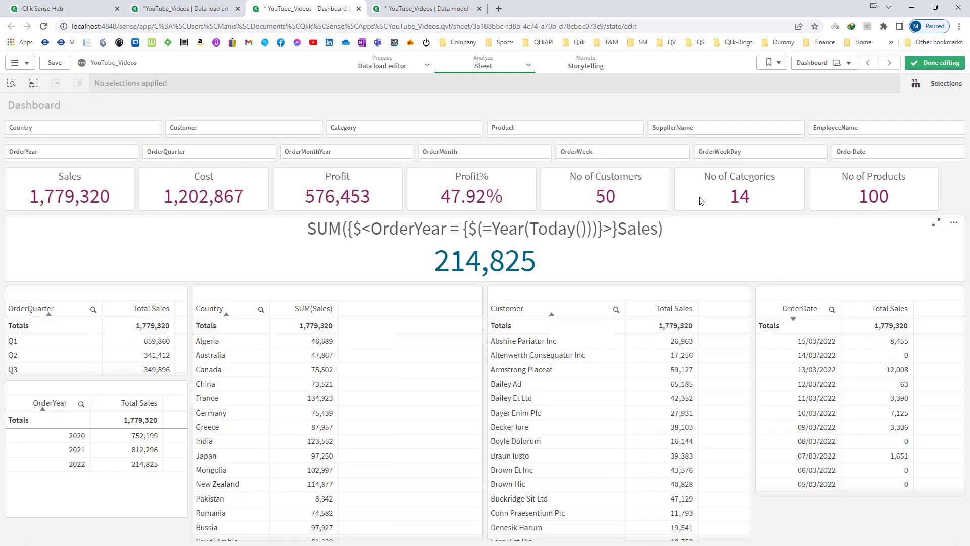
left_click(936, 63)
left_click(949, 190)
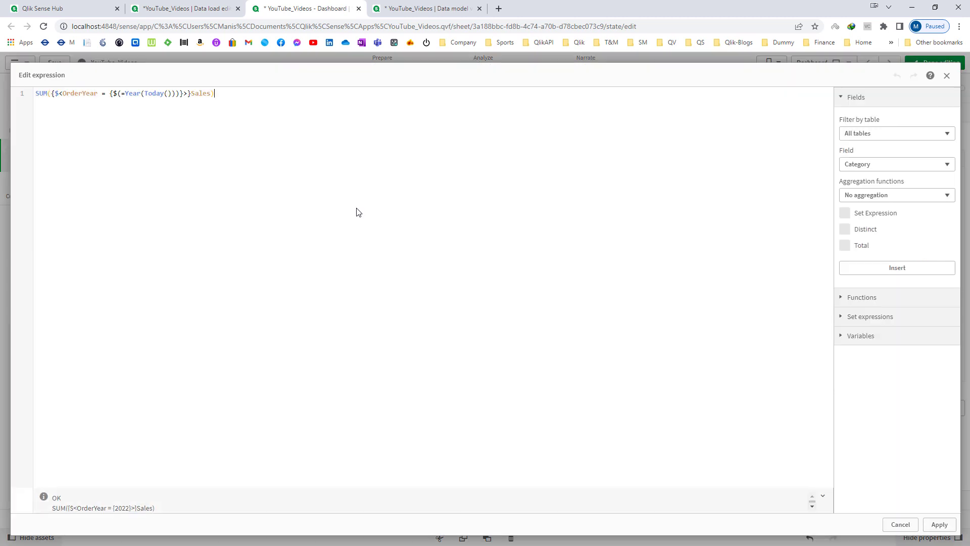
type(", ")
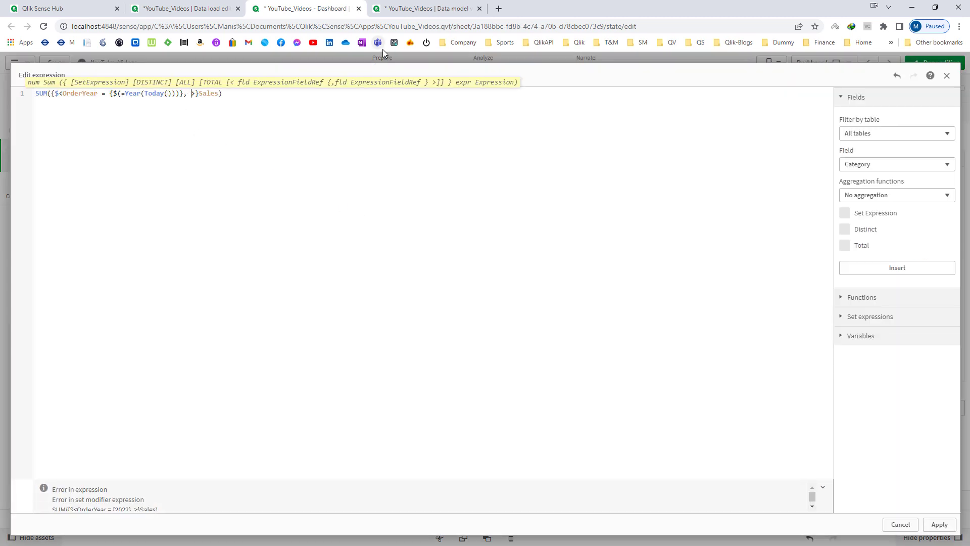
type("Category")
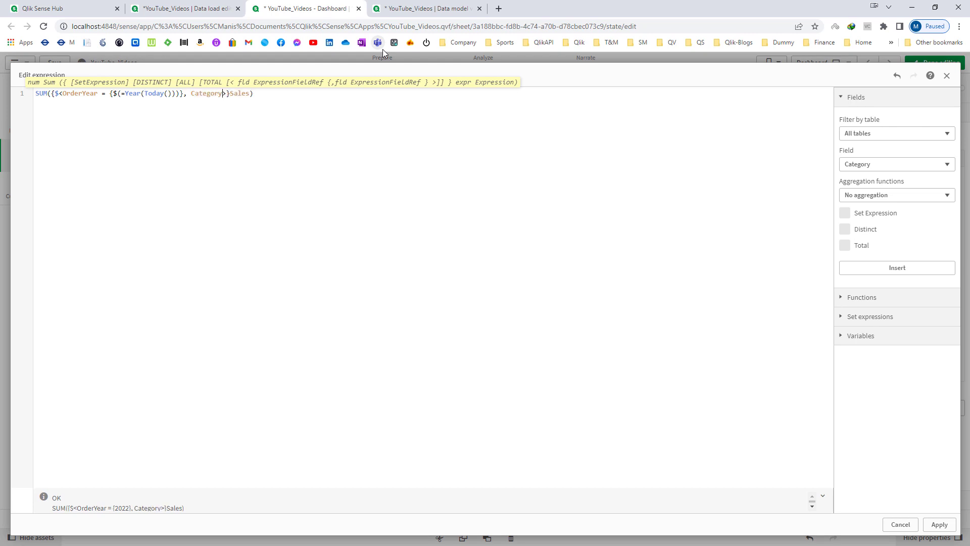
type(" = {'Audio'")
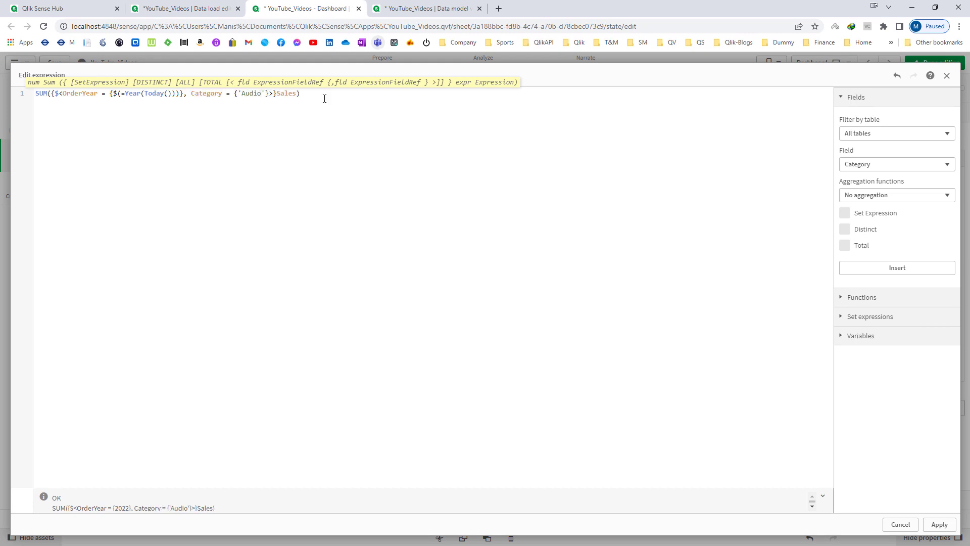
double_click(252, 94)
left_click(273, 141)
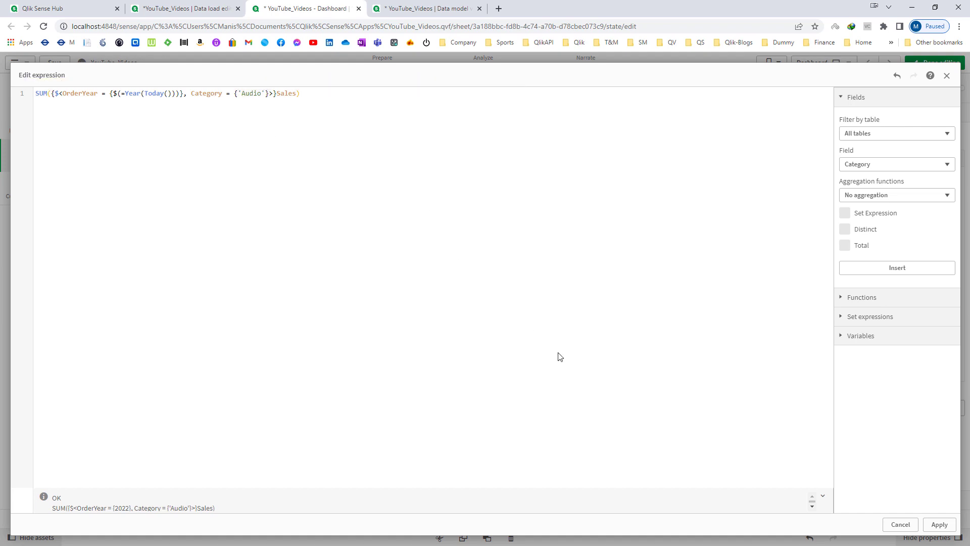
left_click(938, 524)
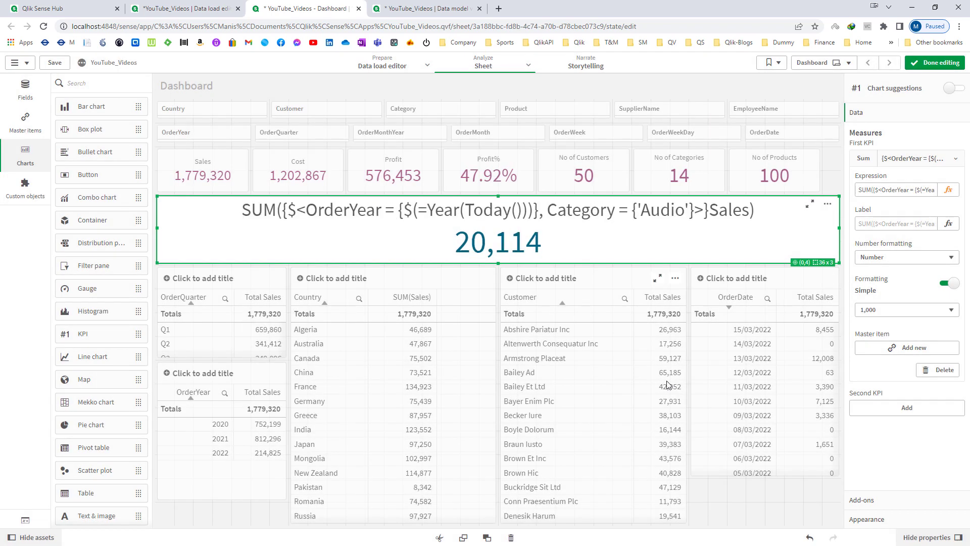
left_click(934, 63)
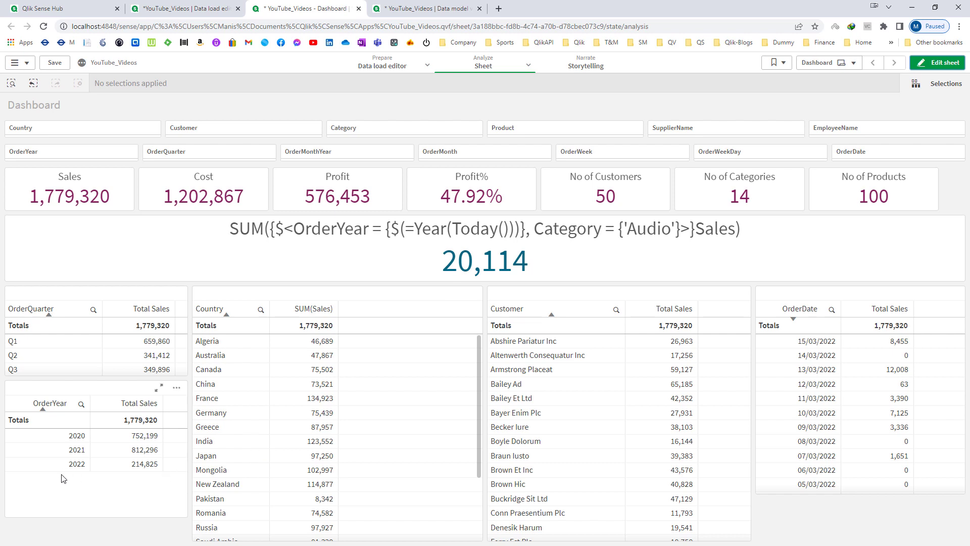
left_click(387, 141)
left_click(381, 191)
left_click(444, 154)
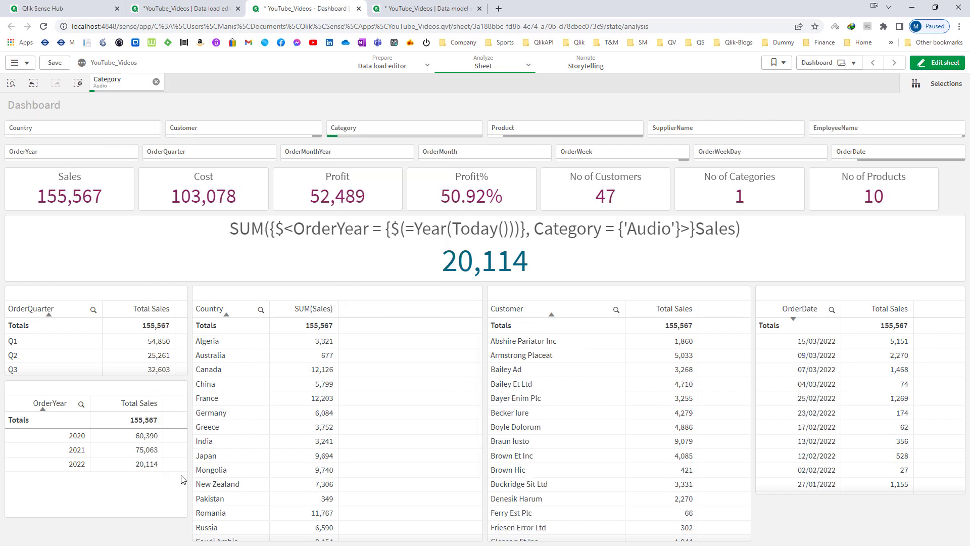
left_click(77, 466)
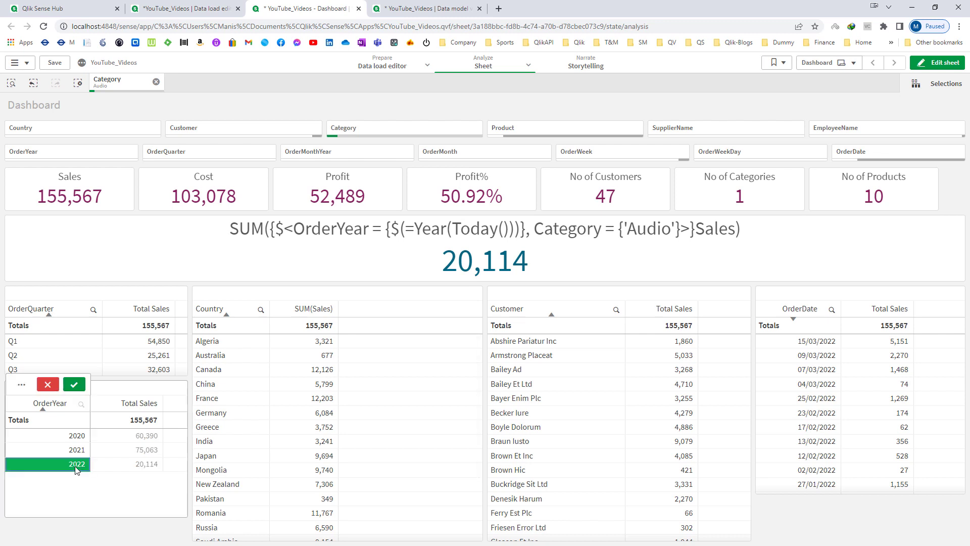
left_click(74, 385)
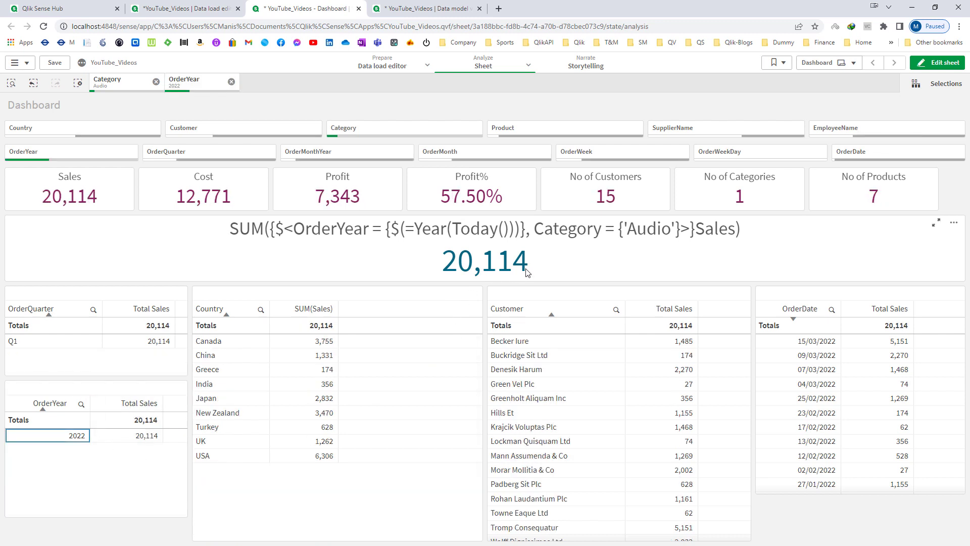
left_click(78, 85)
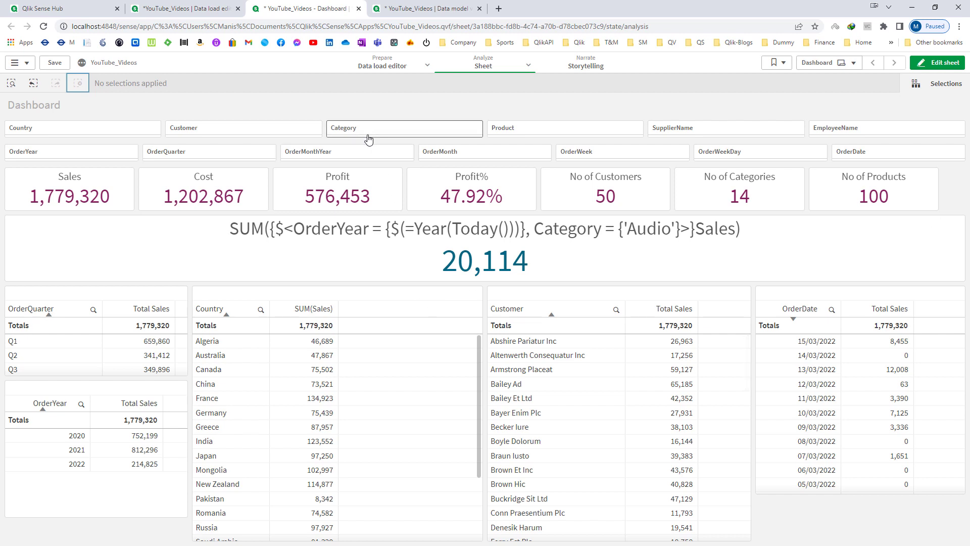
left_click(407, 131)
left_click(376, 240)
left_click(365, 224)
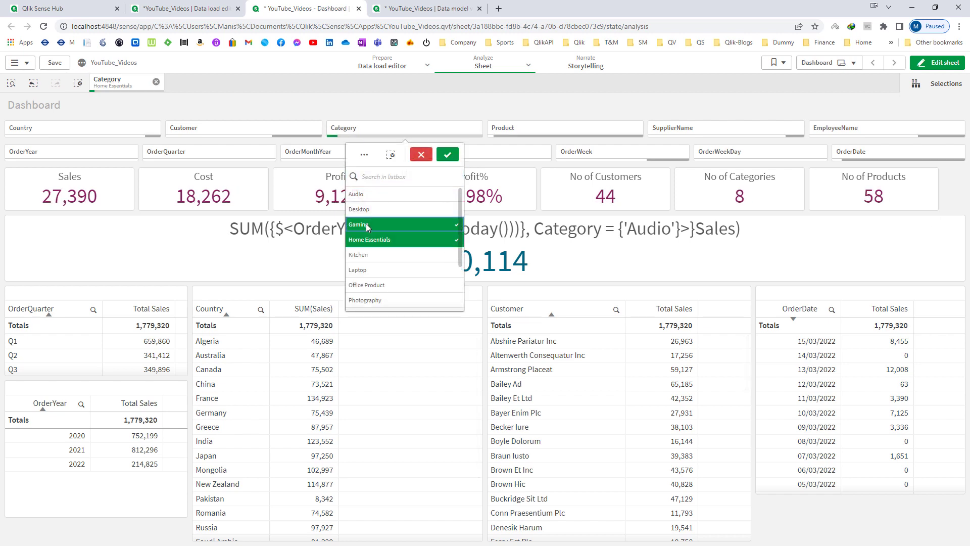
left_click(399, 208)
left_click(447, 155)
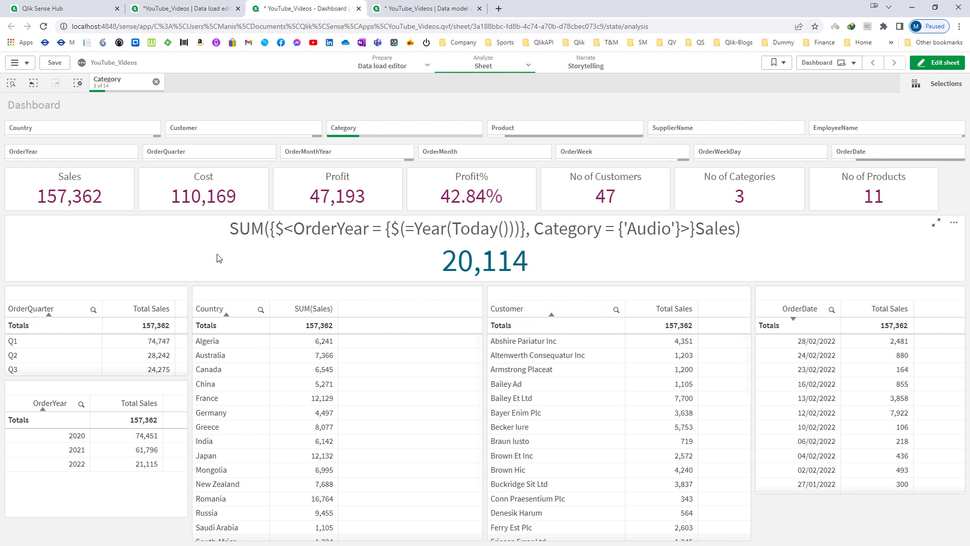
left_click(99, 153)
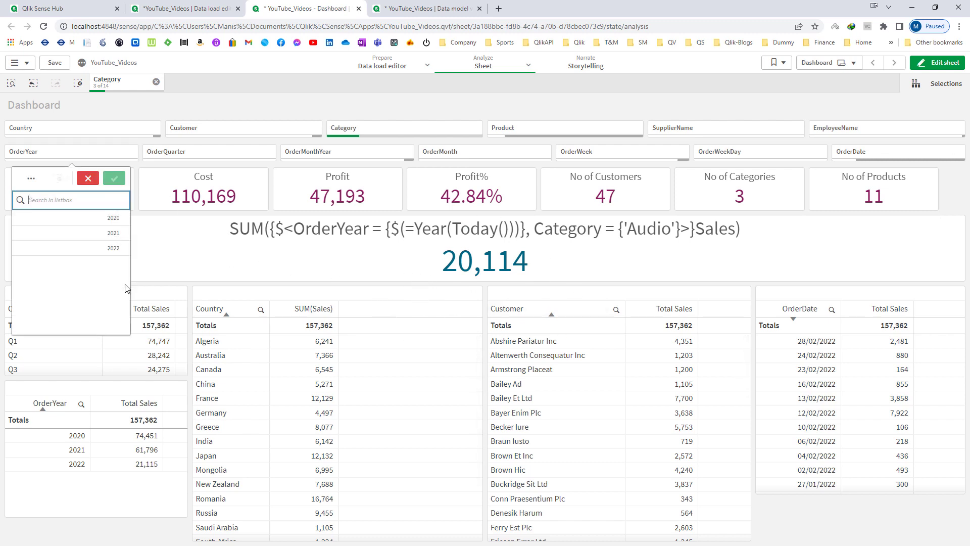
left_click(102, 234)
left_click(114, 179)
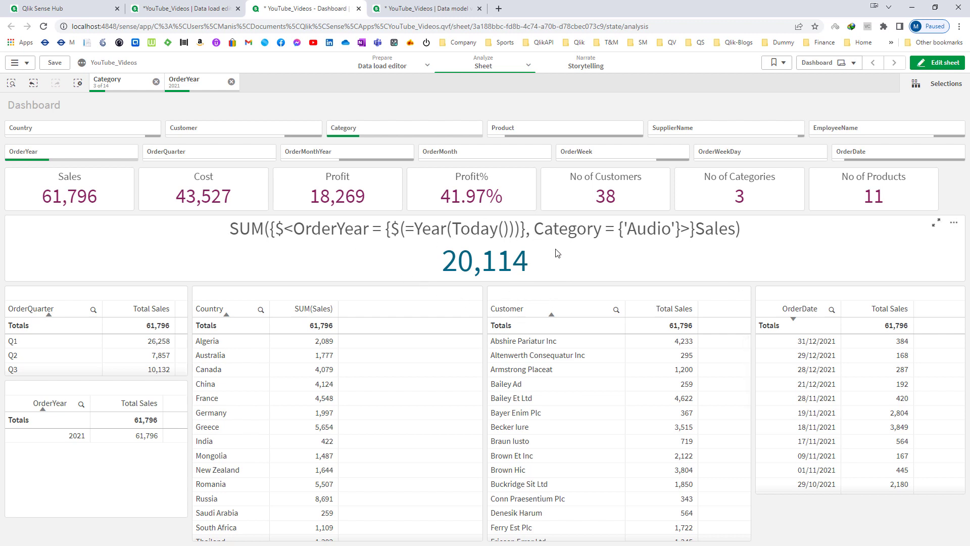
left_click(77, 83)
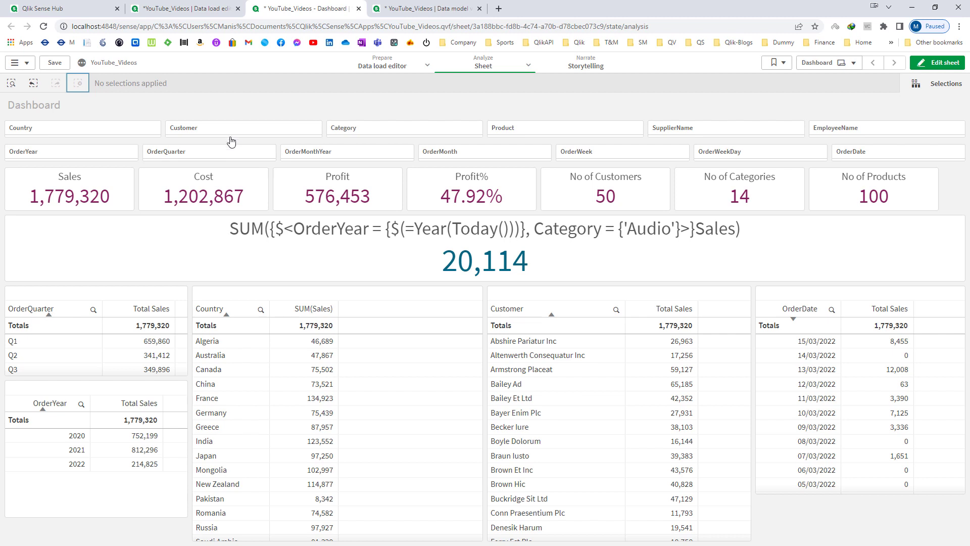
left_click(134, 129)
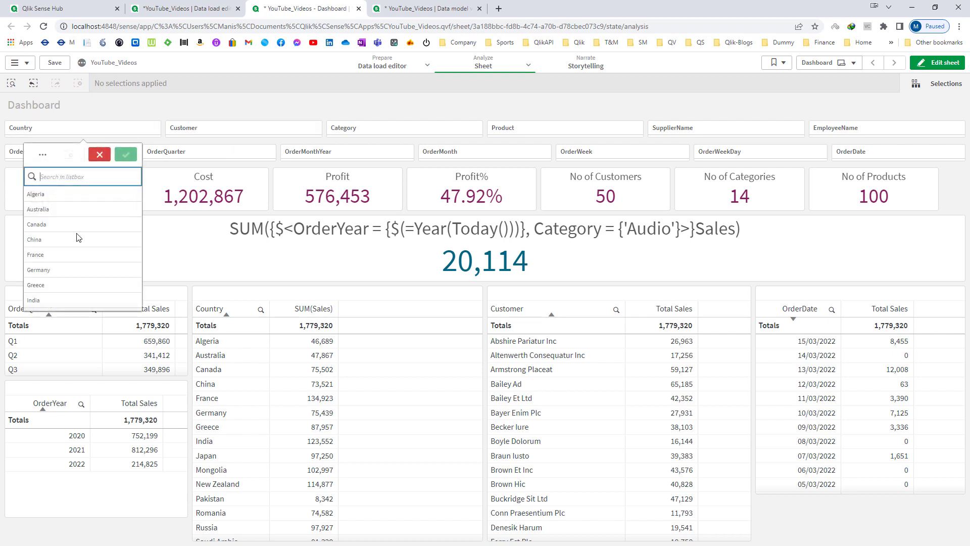
left_click(932, 65)
left_click(676, 243)
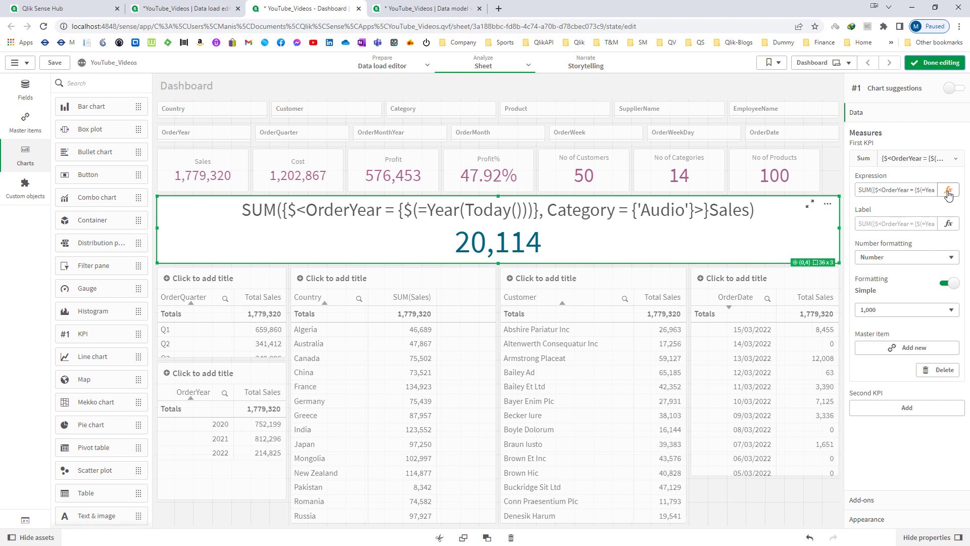
Step: Add Country = {'Canada'} after the Audio modifier in the KPI's set expression
left_click(948, 189)
left_click(270, 97)
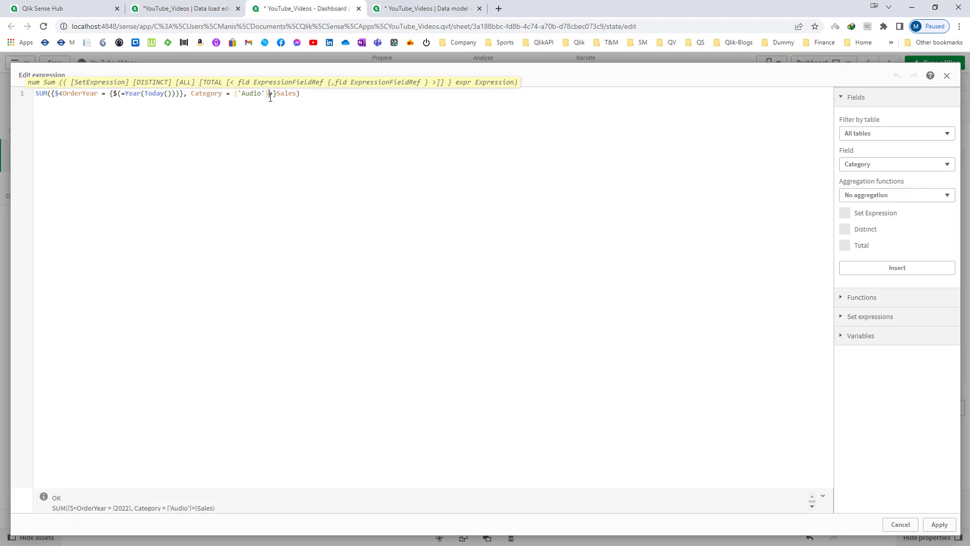
type(", Country = {'Canada")
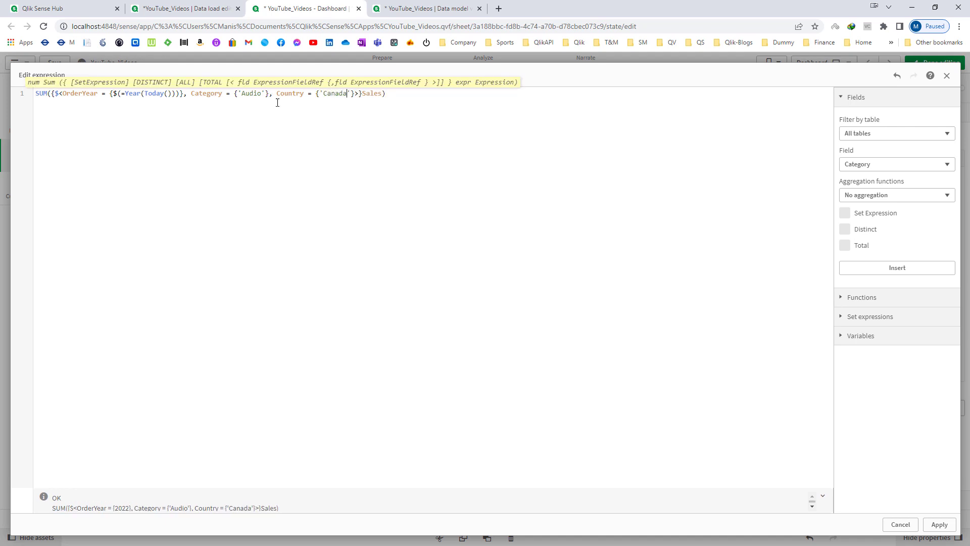
left_click(939, 525)
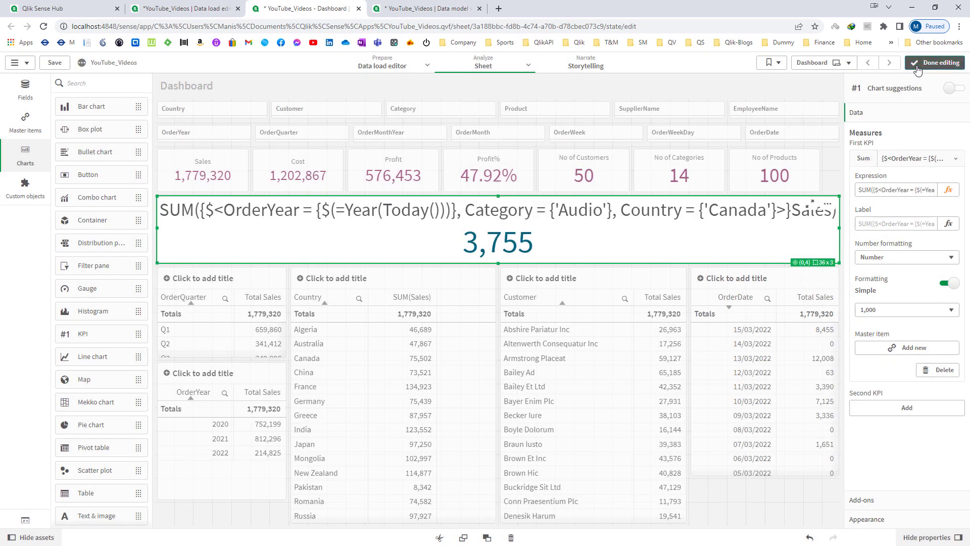
Step: Test the KPI with OrderYear 2022, Country Canada and Category Audio selected, then clear selections
left_click(918, 68)
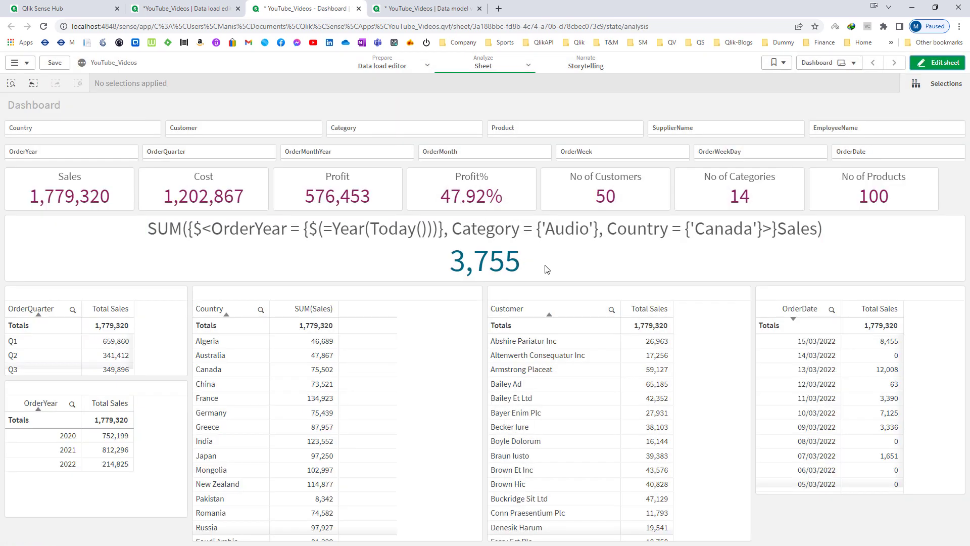
left_click(77, 464)
left_click(75, 385)
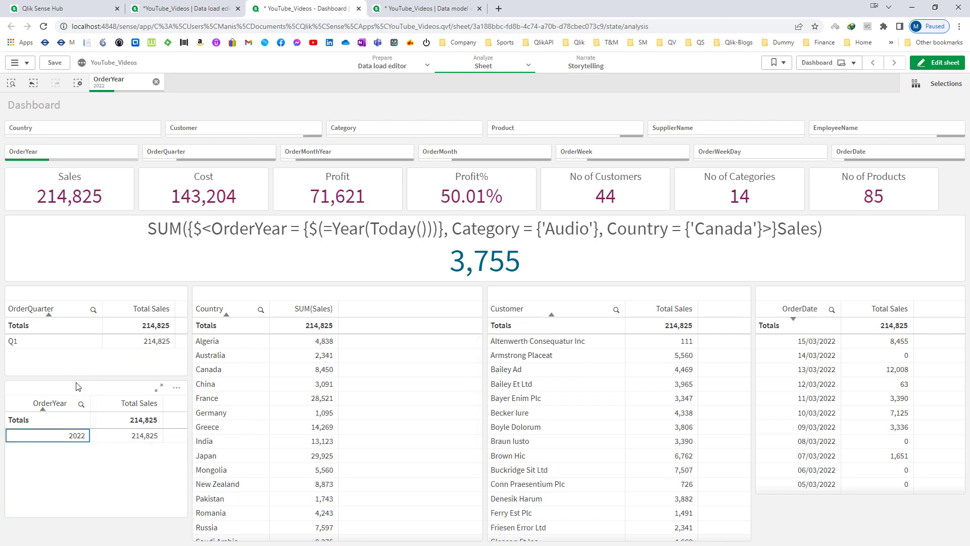
left_click(212, 373)
left_click(254, 292)
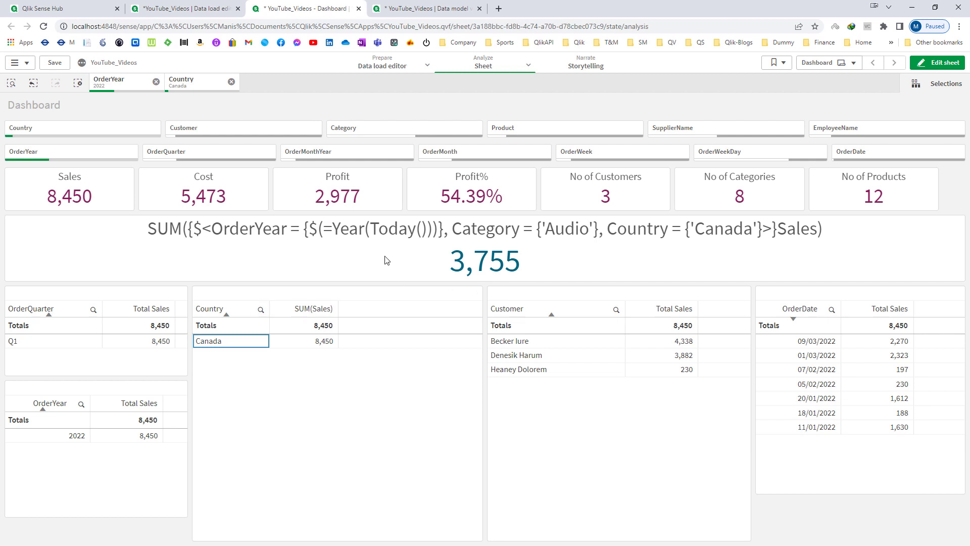
left_click(392, 130)
left_click(374, 197)
left_click(393, 386)
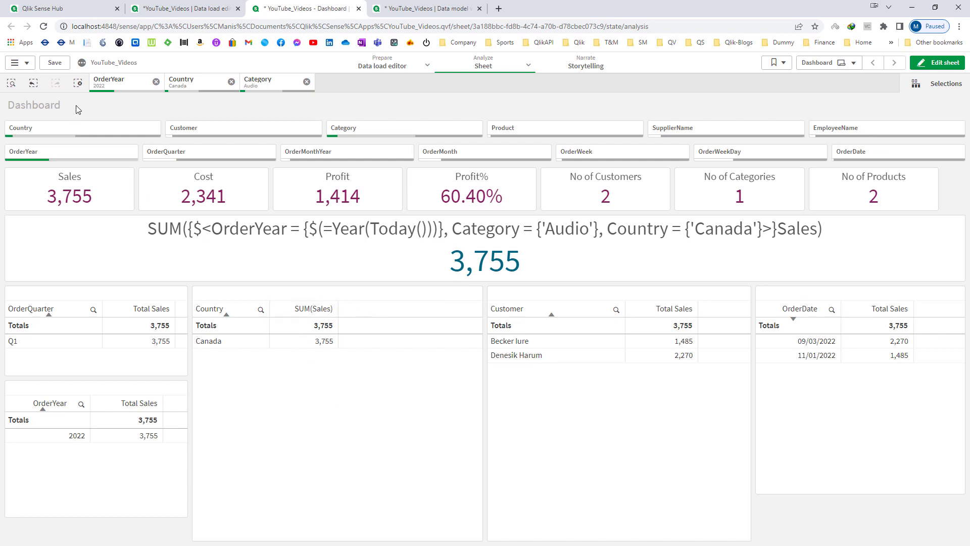
left_click(78, 83)
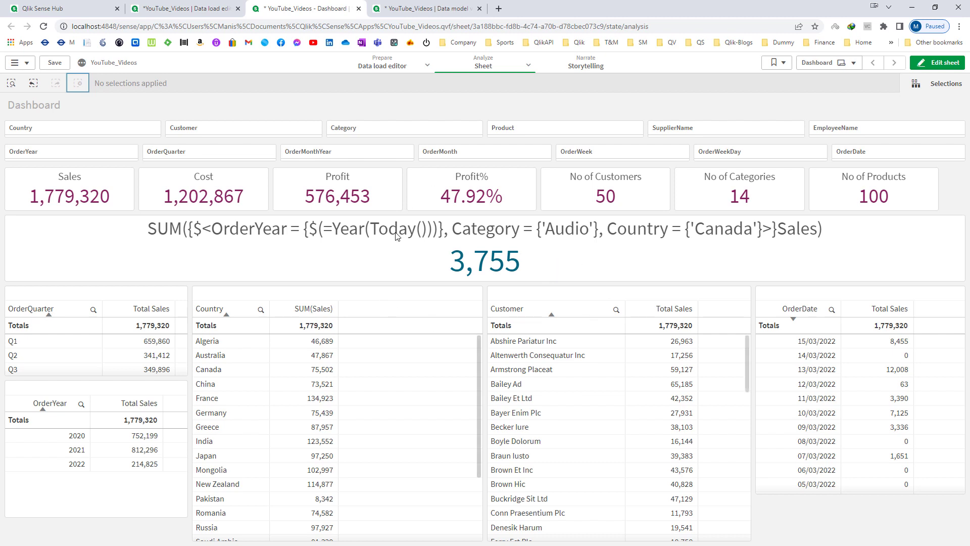
Step: Select Categories Home Essentials through Office Product and products Chromebooks through Dual Fuel Cooker
left_click(446, 133)
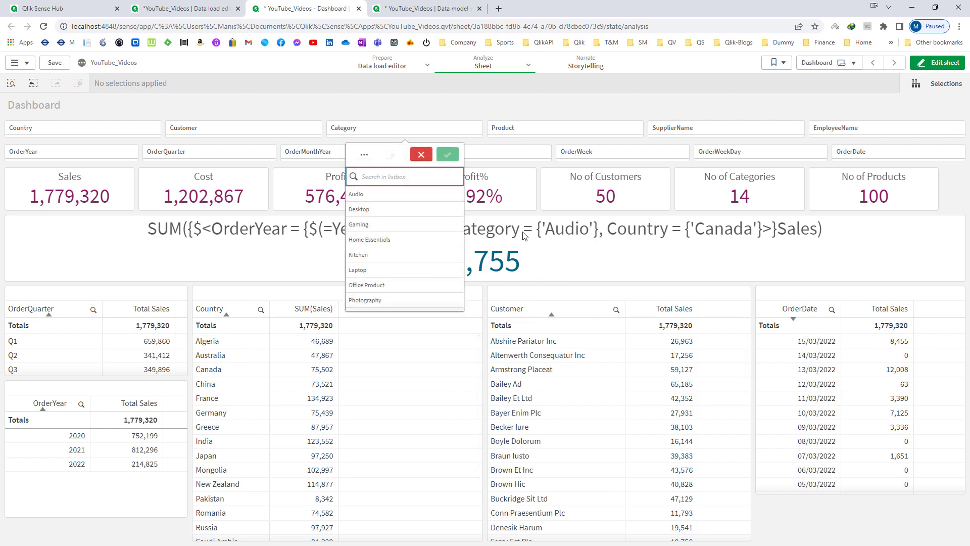
left_click(443, 132)
left_click(441, 134)
left_click_drag(392, 240, 393, 290)
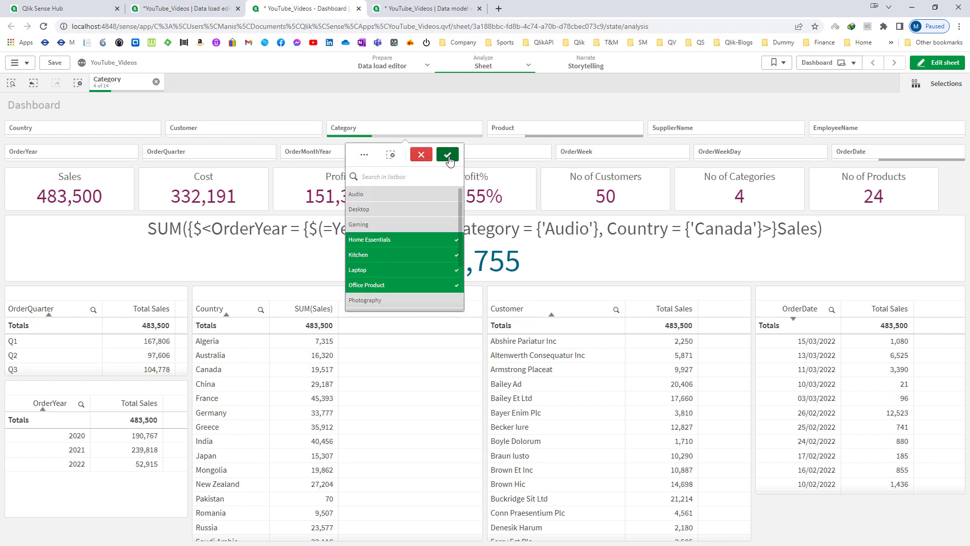
left_click(446, 153)
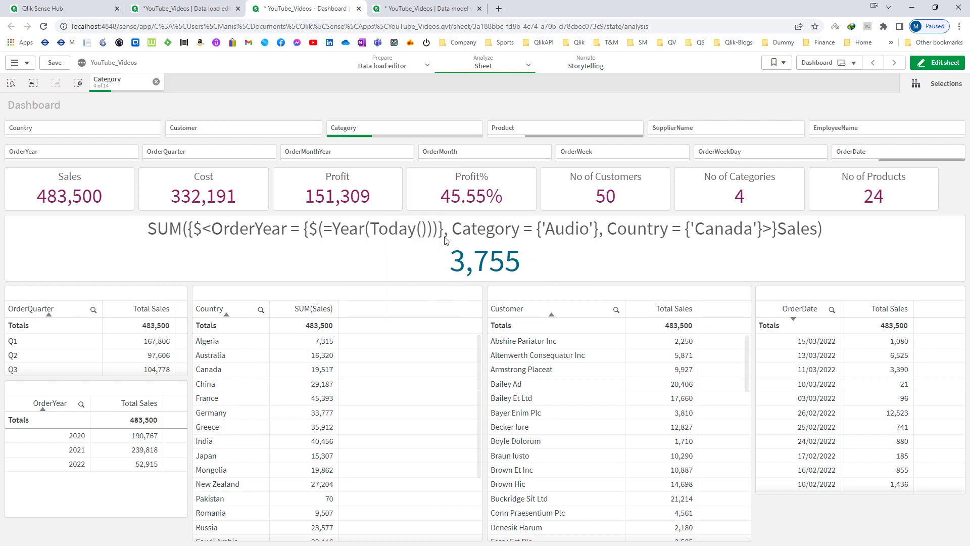
left_click(531, 133)
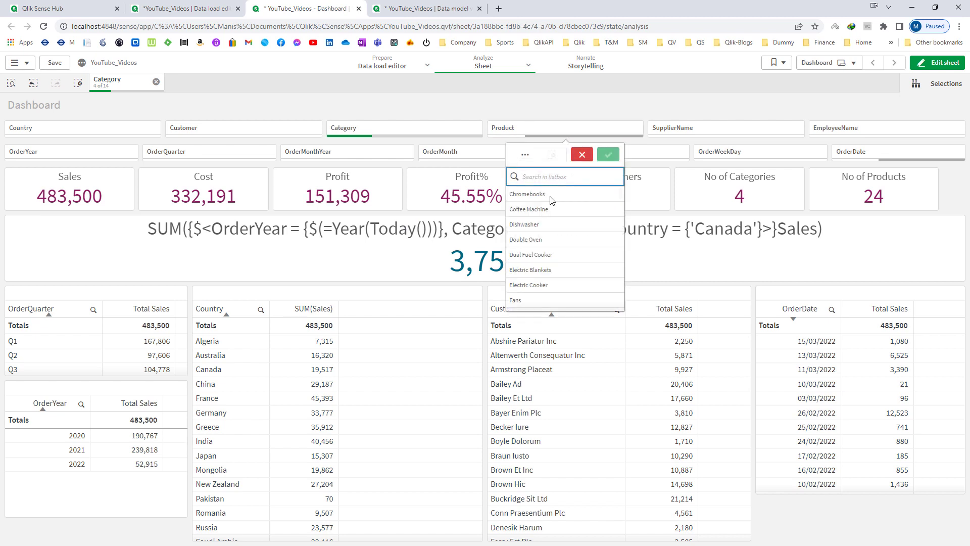
left_click_drag(552, 197, 551, 255)
left_click(604, 157)
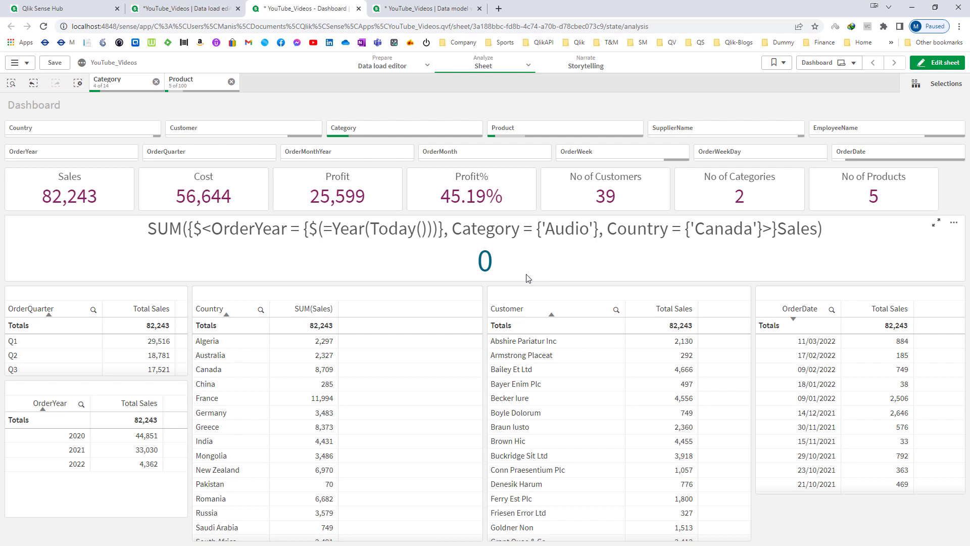
Step: Remove the Category and Country modifiers, leaving the current-year KPI at 214,825 with no selections
left_click(937, 62)
left_click(614, 248)
left_click(948, 190)
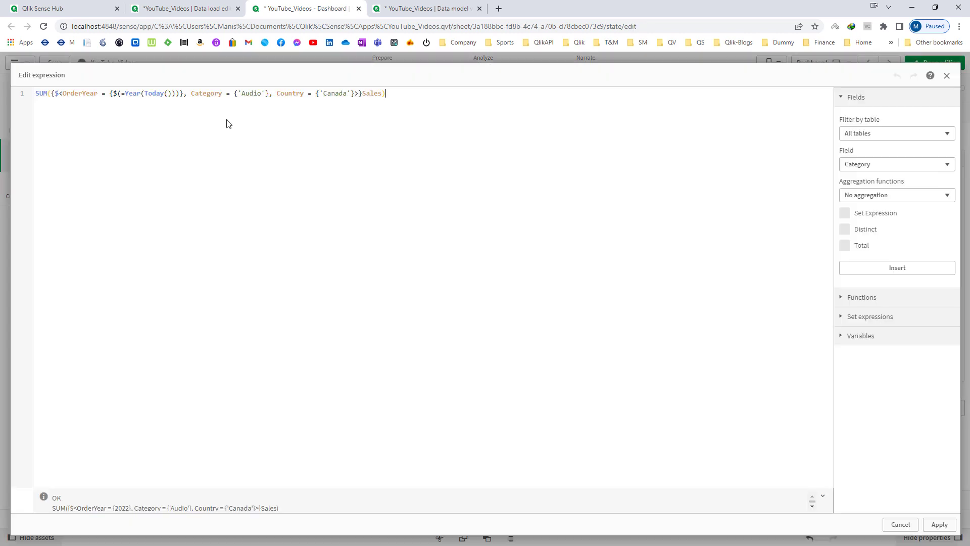
left_click_drag(191, 93, 355, 94)
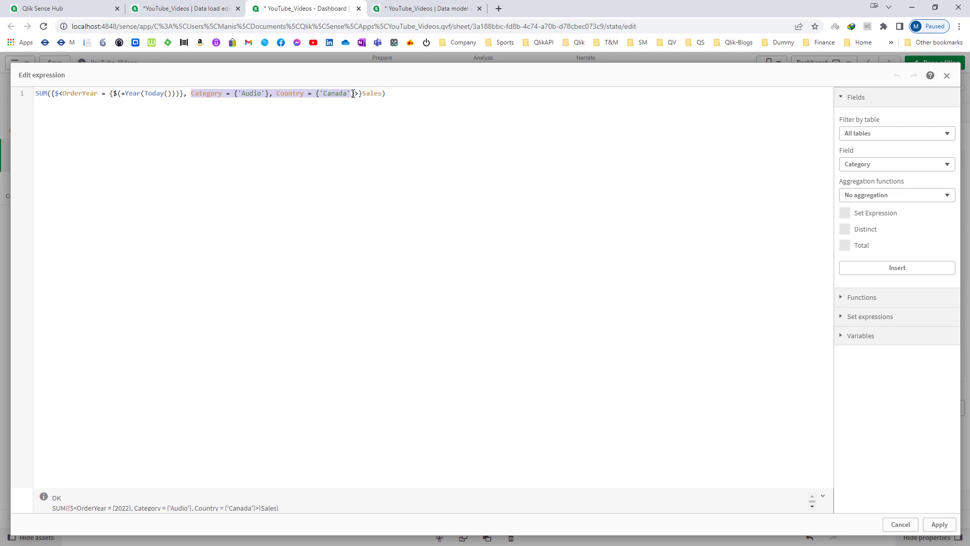
key("BackSpace")
key("BackSpace")
key("BackSpace")
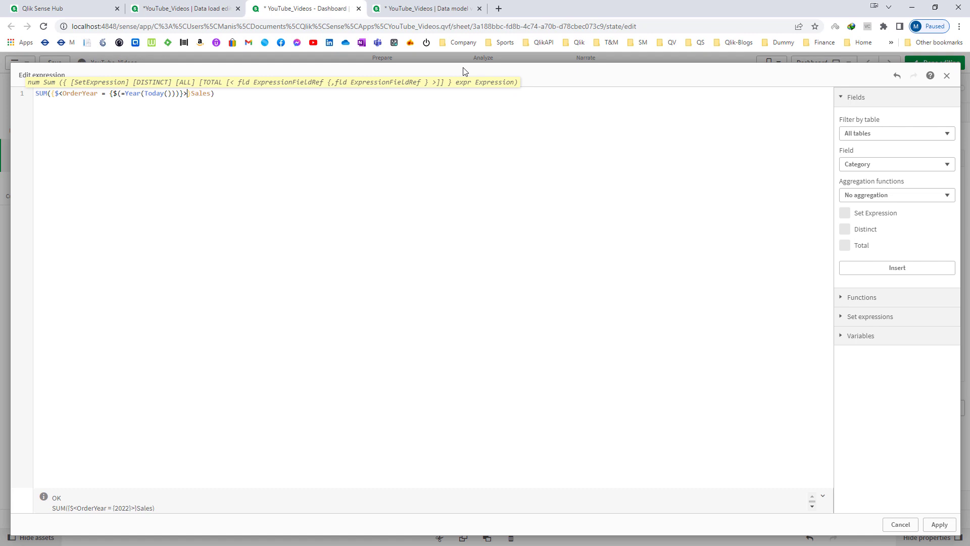
left_click(932, 525)
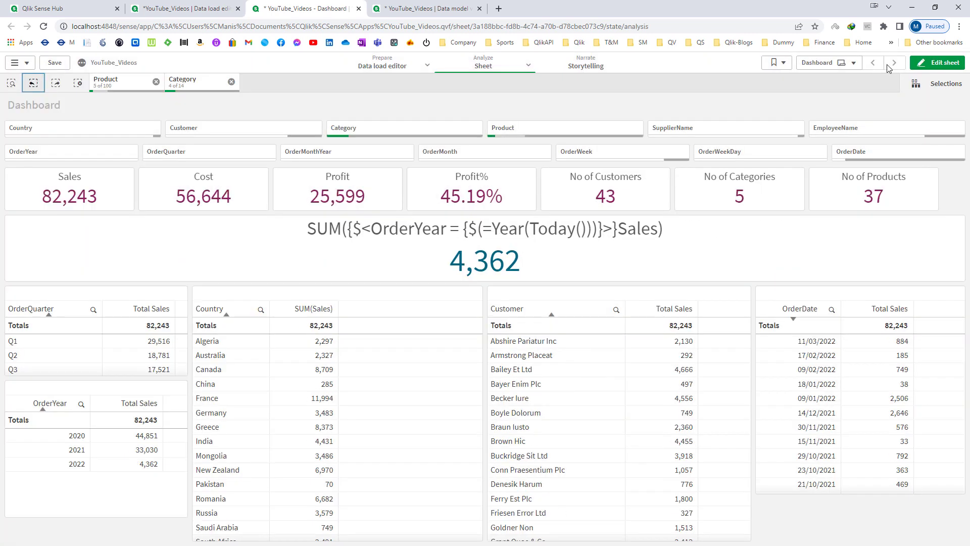
key("ctrl+e")
left_click(78, 83)
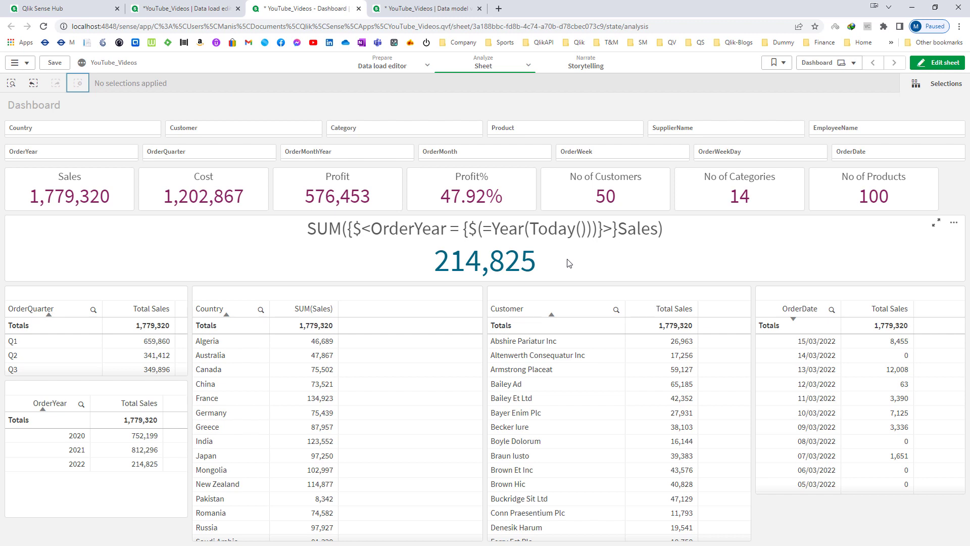
left_click(930, 64)
Step: Append a second term + SUM(Sales) on a new line of the KPI expression
left_click(667, 255)
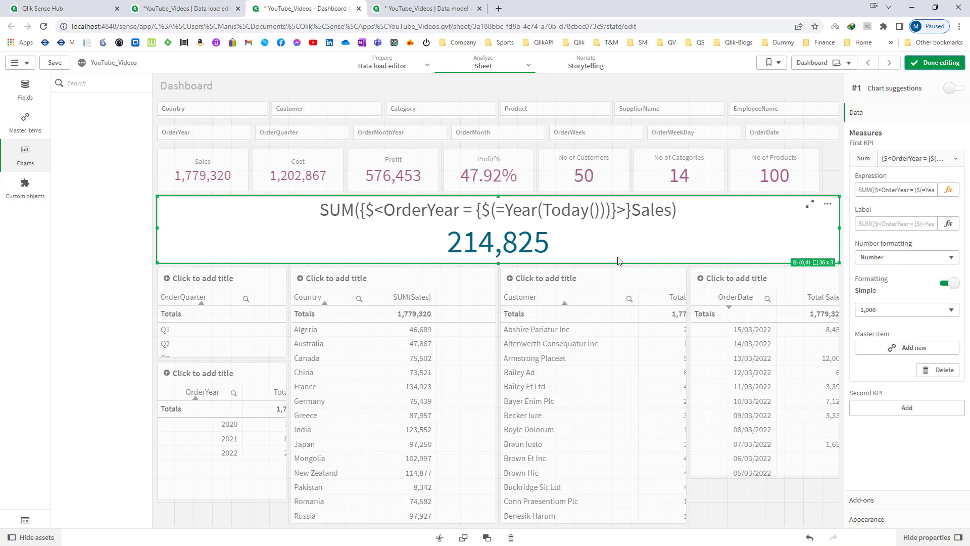
left_click(948, 189)
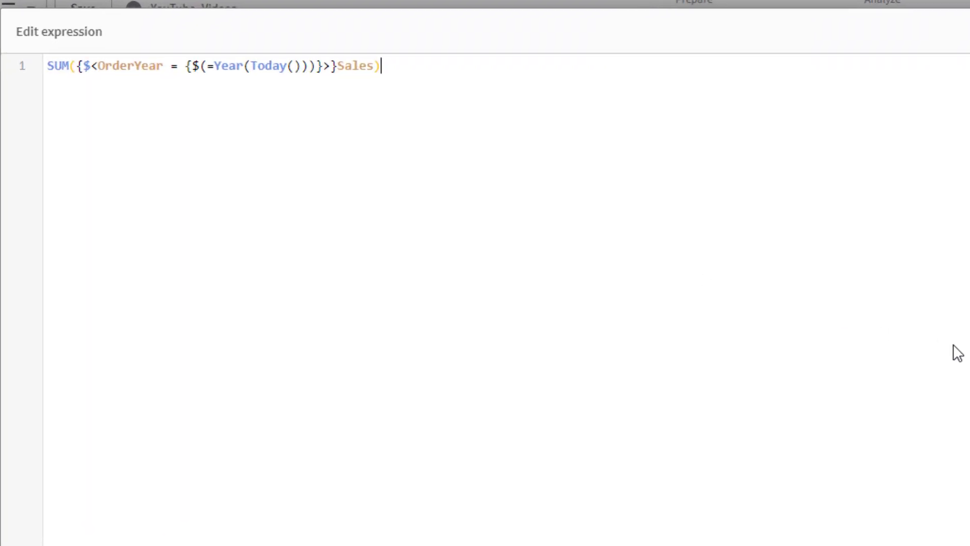
left_click(399, 61)
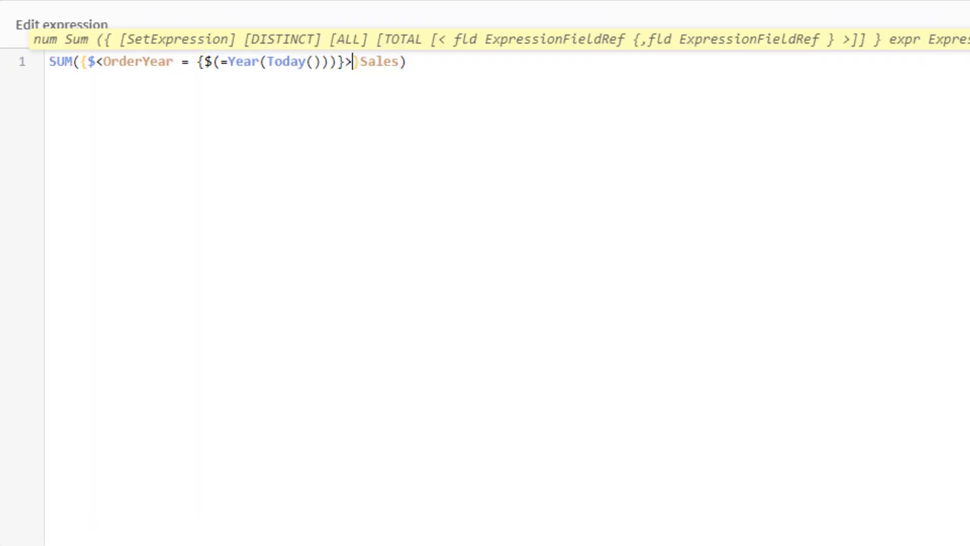
left_click(408, 62)
key("Return")
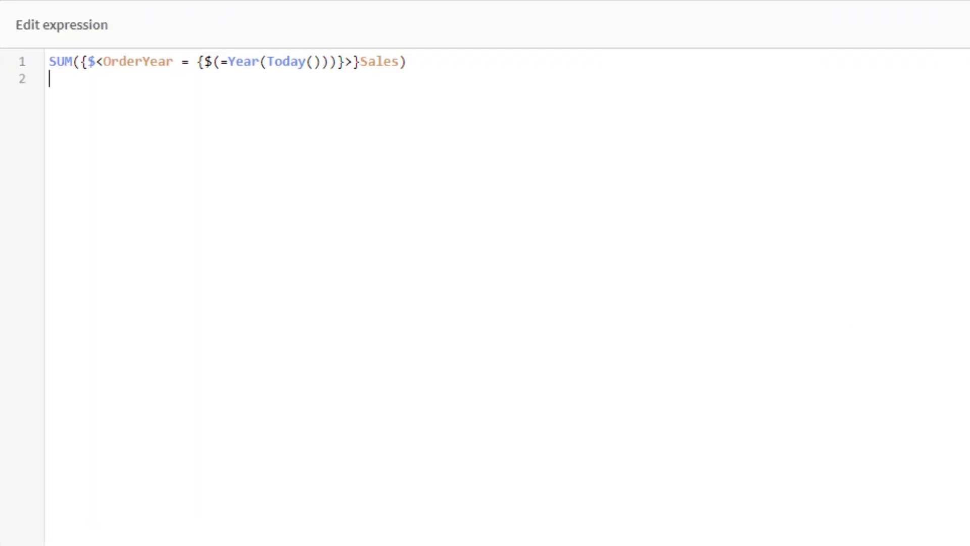
type("+ SUM(Sales)")
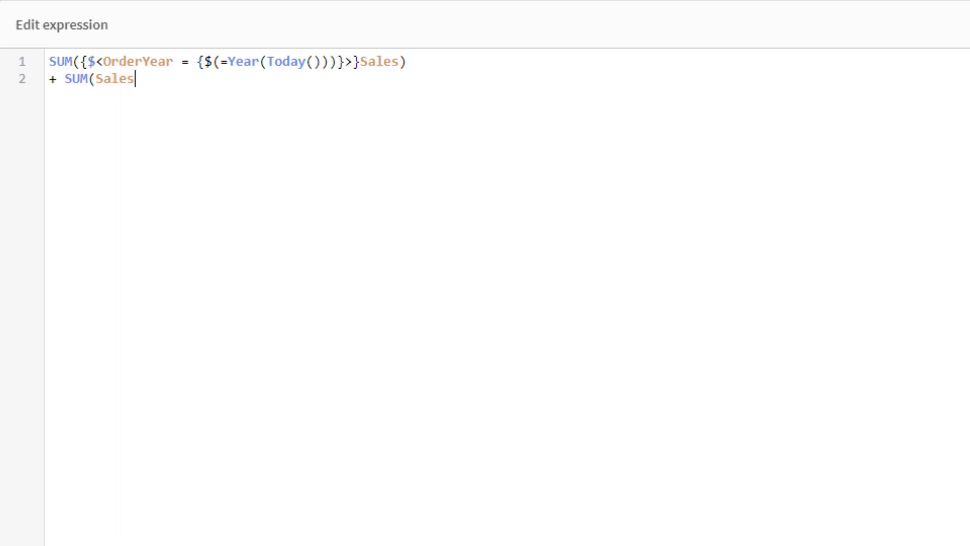
Step: Restrict the second sum to Country = {'Canada'} and apply, giving 290,327
key("Left")
key("Left")
key("Left")
key("Left")
key("Left")
key("Left")
type("{")
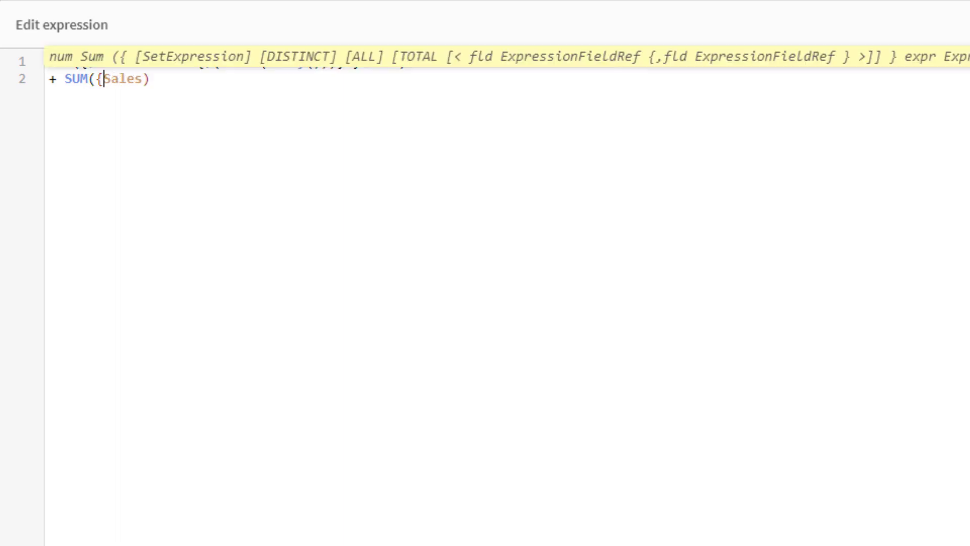
type("<>")
key("Left")
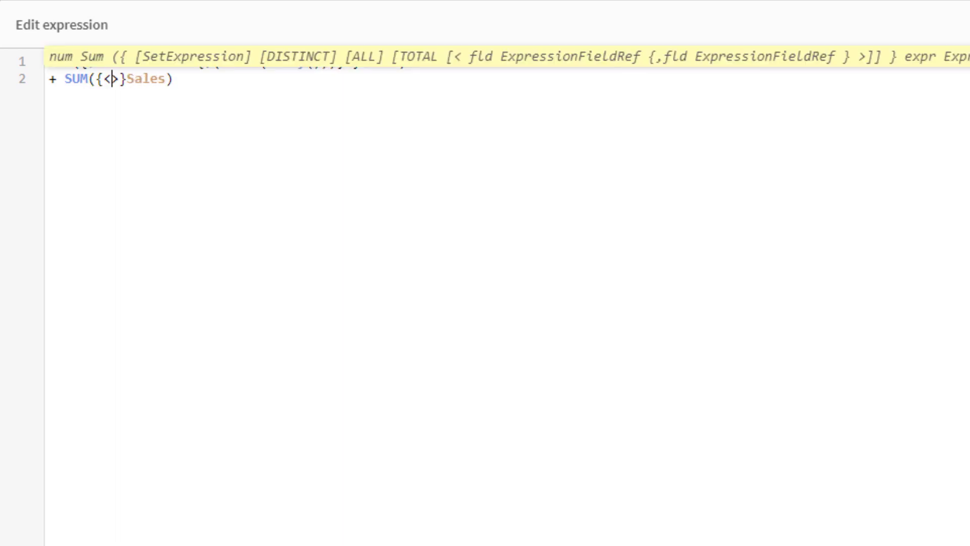
type("Country = {}")
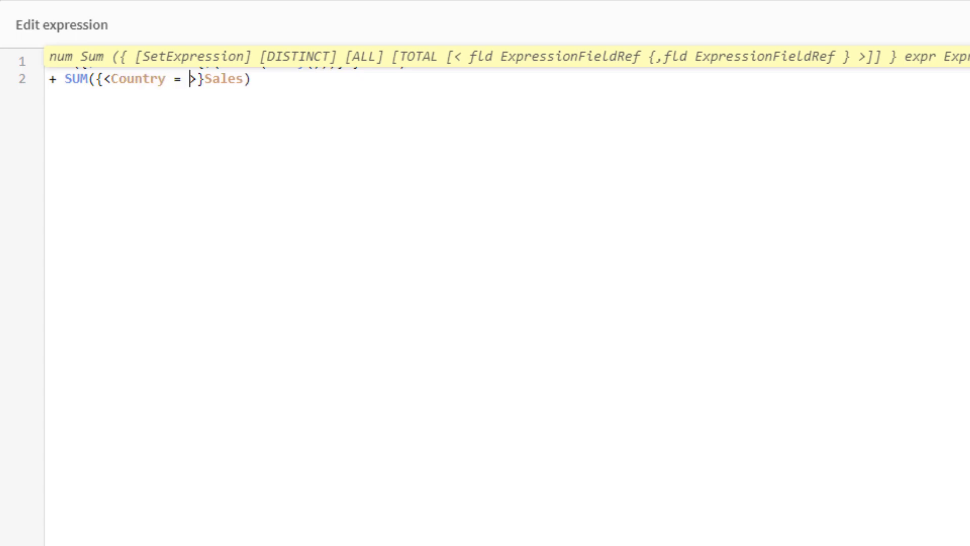
key("Left")
type("'Canada")
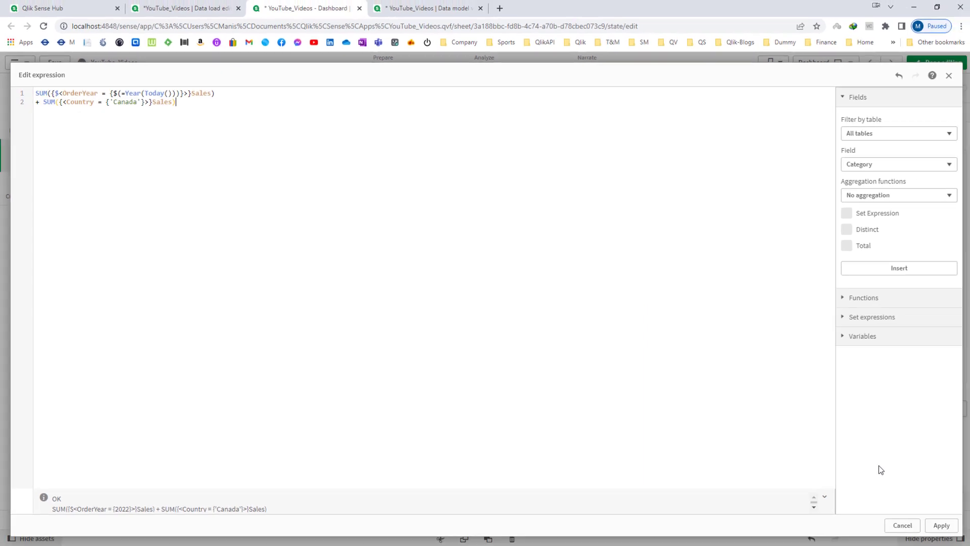
left_click(934, 526)
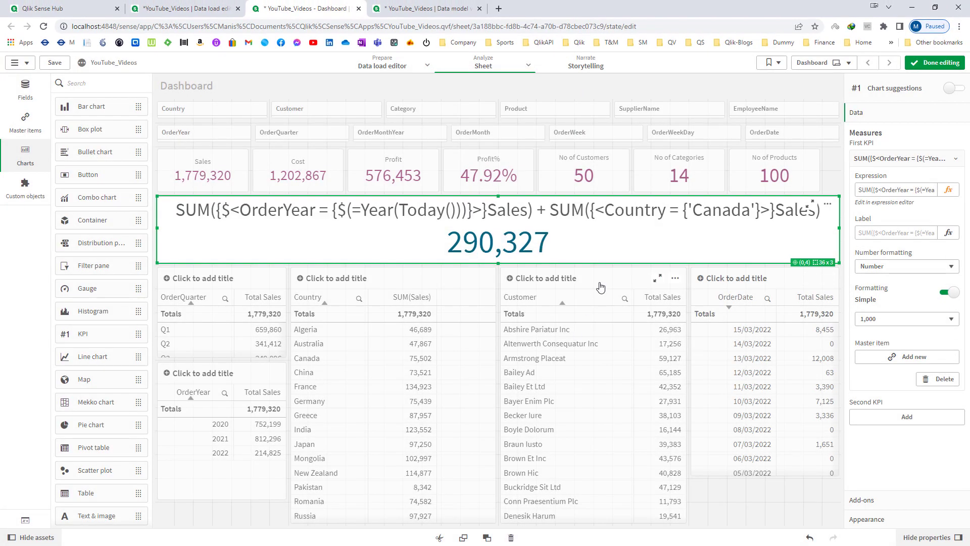
left_click(934, 62)
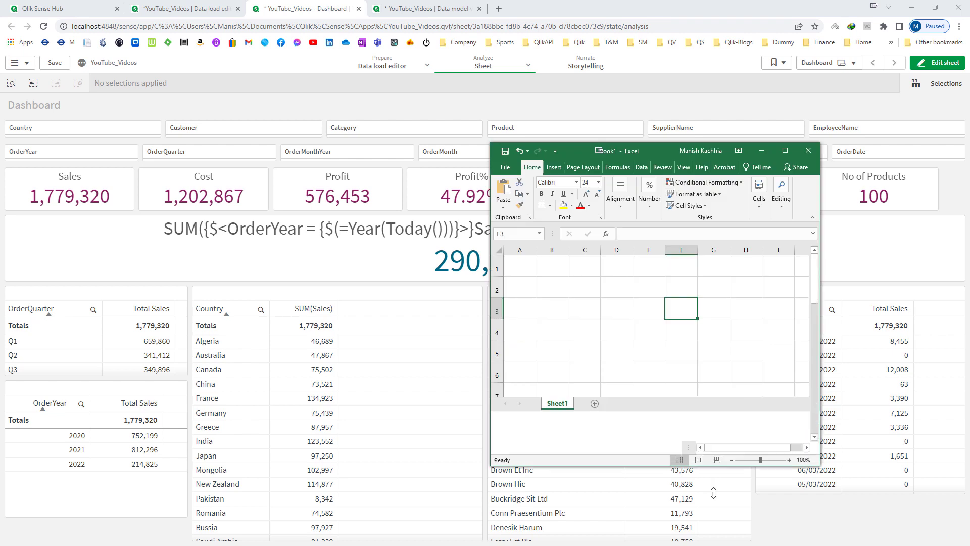
Step: Enter the current-year total 214825 in cell D3 of Excel's Book1
left_click(640, 290)
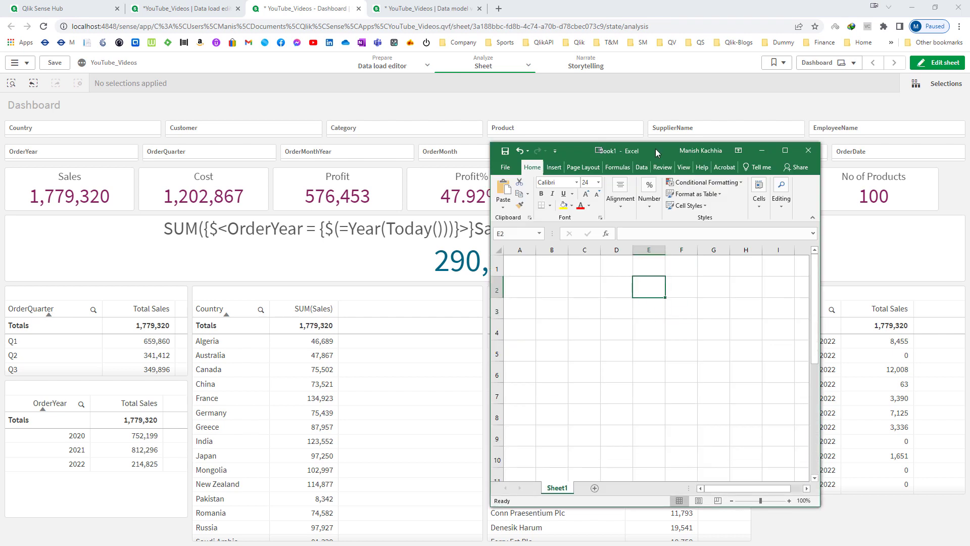
left_click_drag(655, 148, 725, 145)
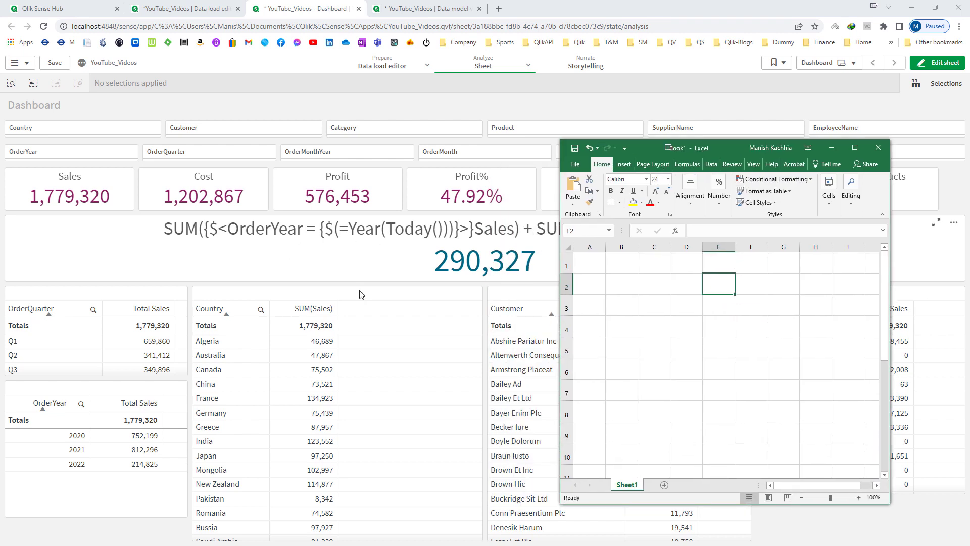
left_click(689, 310)
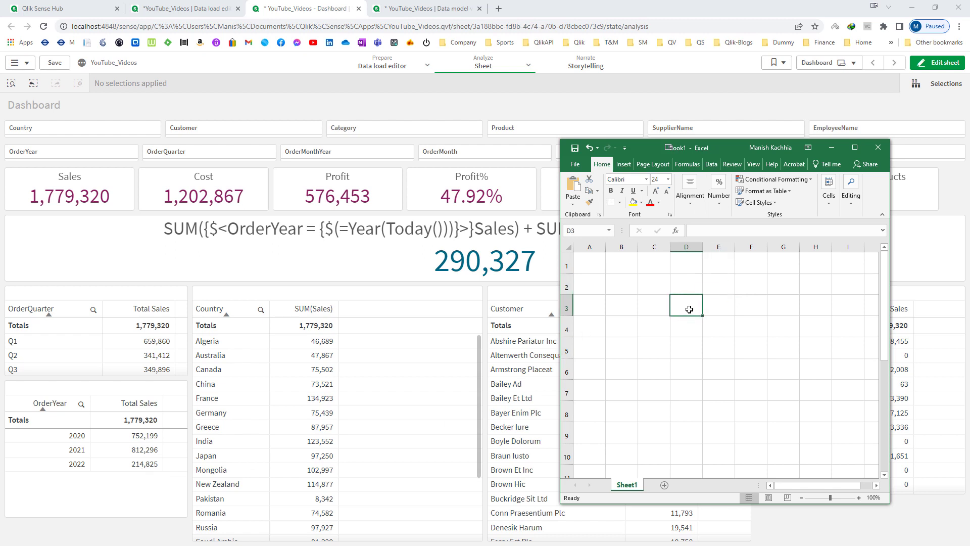
type("214825")
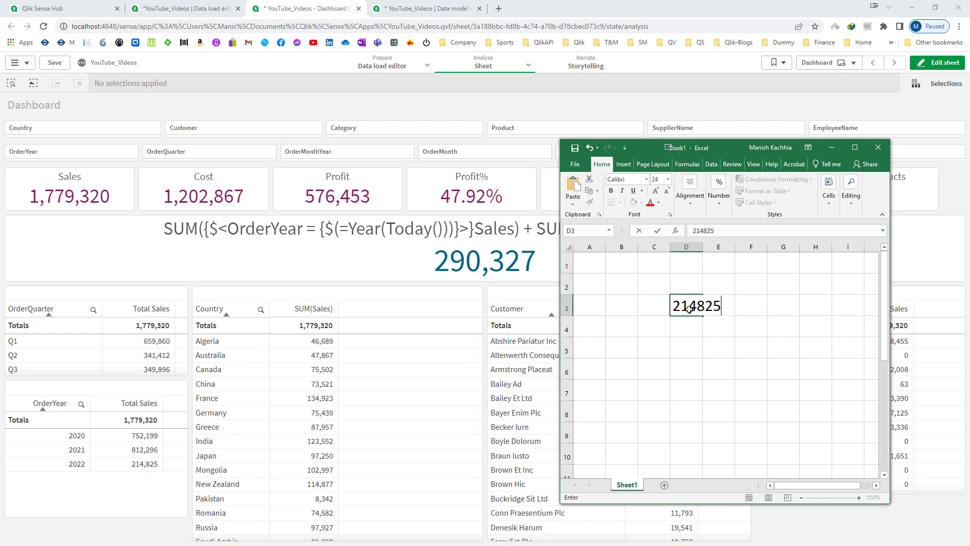
key("ctrl+Return")
left_click_drag(729, 143, 753, 253)
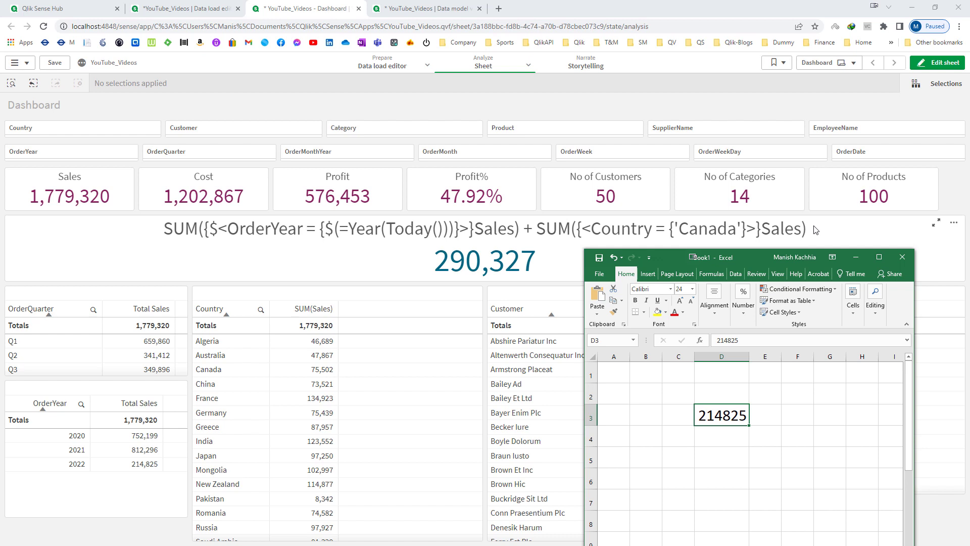
Step: Filter Qlik to Canada and enter its sales, 75502, in Excel cell D4
left_click(222, 374)
left_click(254, 286)
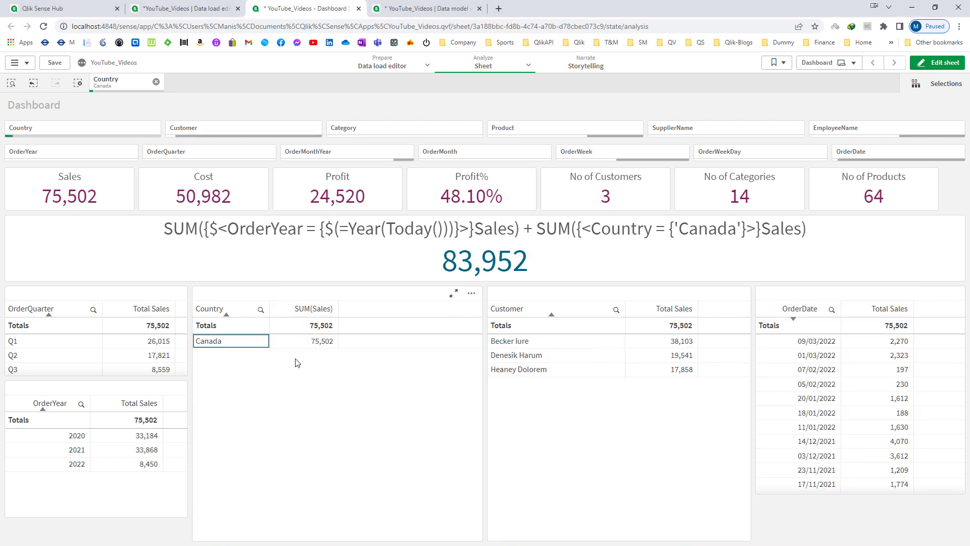
key("alt+Tab")
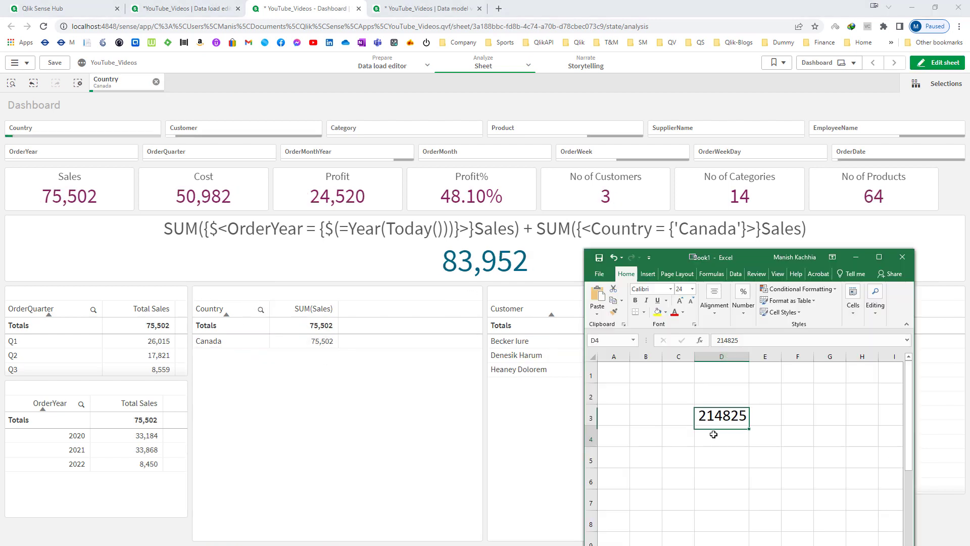
left_click(713, 435)
type("75502")
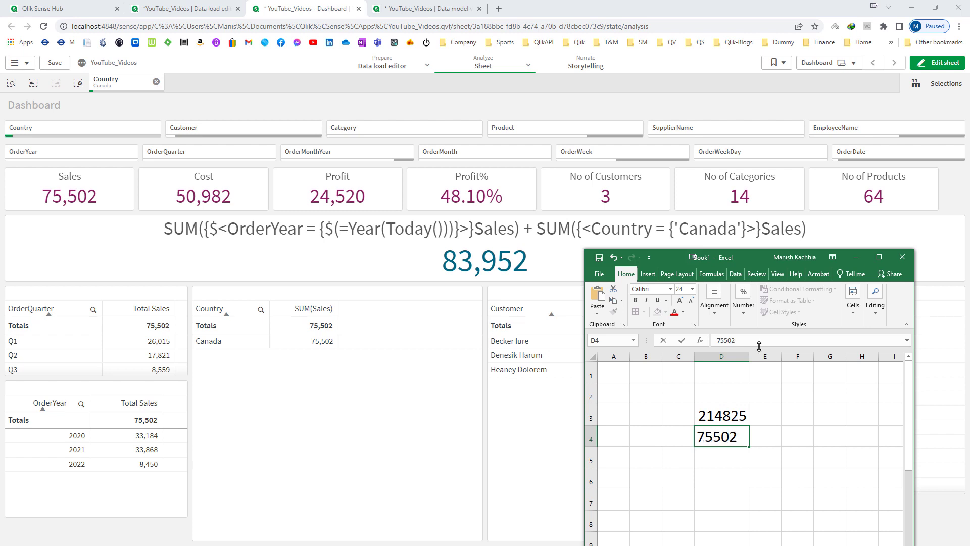
key("Return")
Step: Put =D3+D4 in D5, giving 290327, and select D3:D5 to compare
left_click_drag(767, 261, 750, 132)
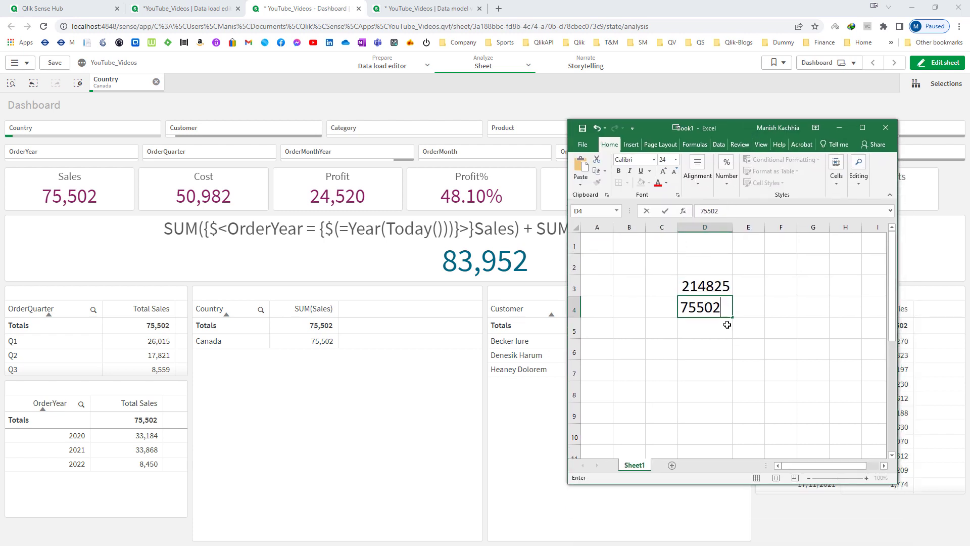
type("=")
key("Up")
key("Up")
key("Escape")
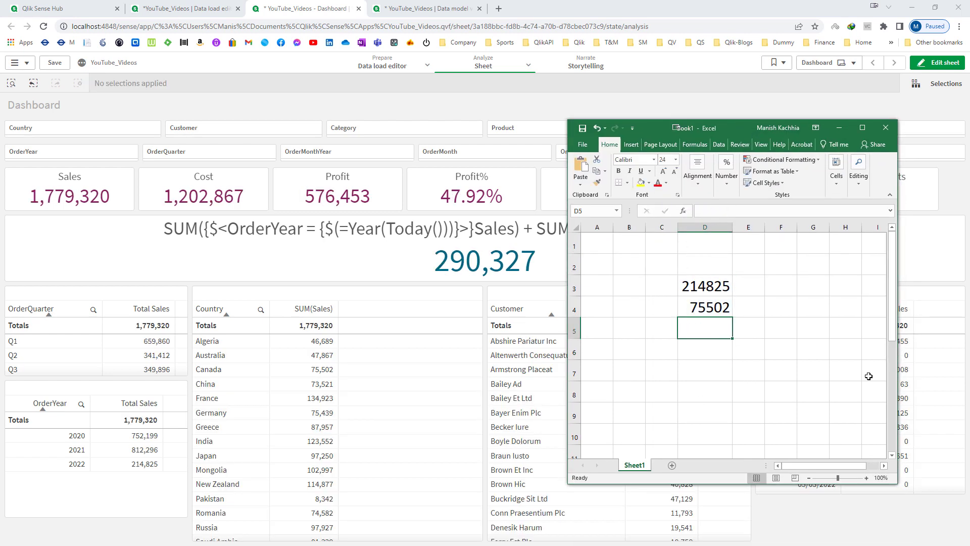
type("=")
key("Up")
key("Up")
type("+")
key("Up")
key("Return")
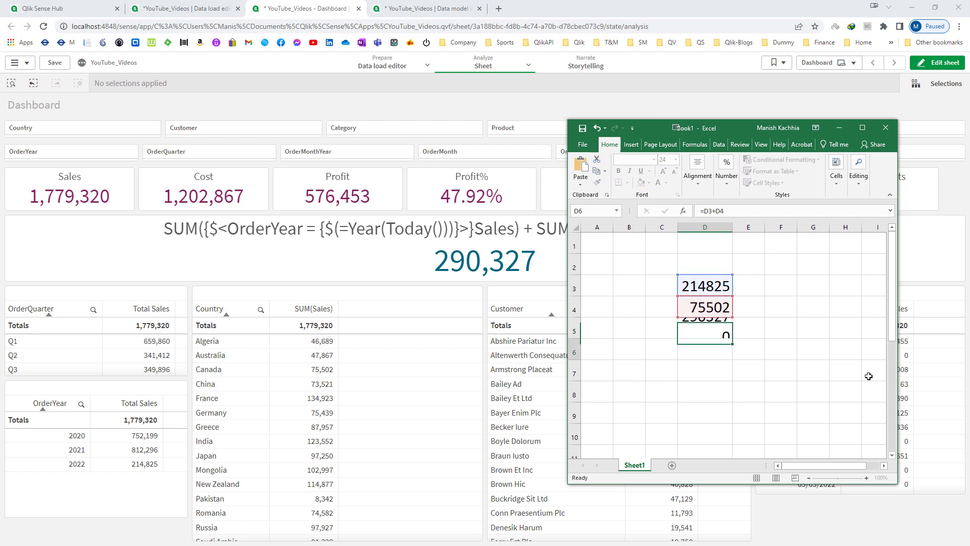
key("Up")
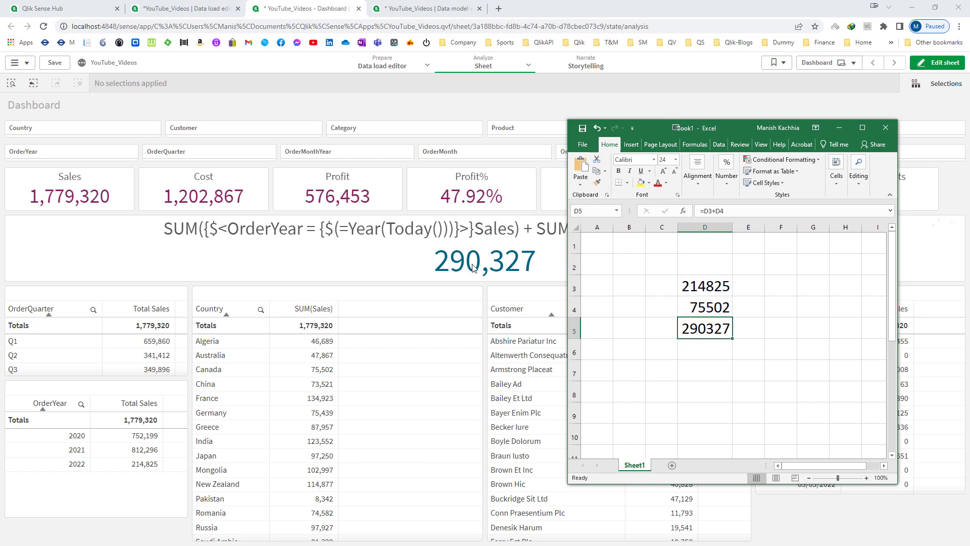
left_click_drag(732, 127, 784, 148)
mouse_move(757, 306)
left_mouse_down()
mouse_move(757, 349)
mouse_move(753, 314)
left_mouse_up()
left_click(769, 385)
Step: Reselect Canada in Qlik's Country table, where the KPI shows 83,952
left_click(450, 244)
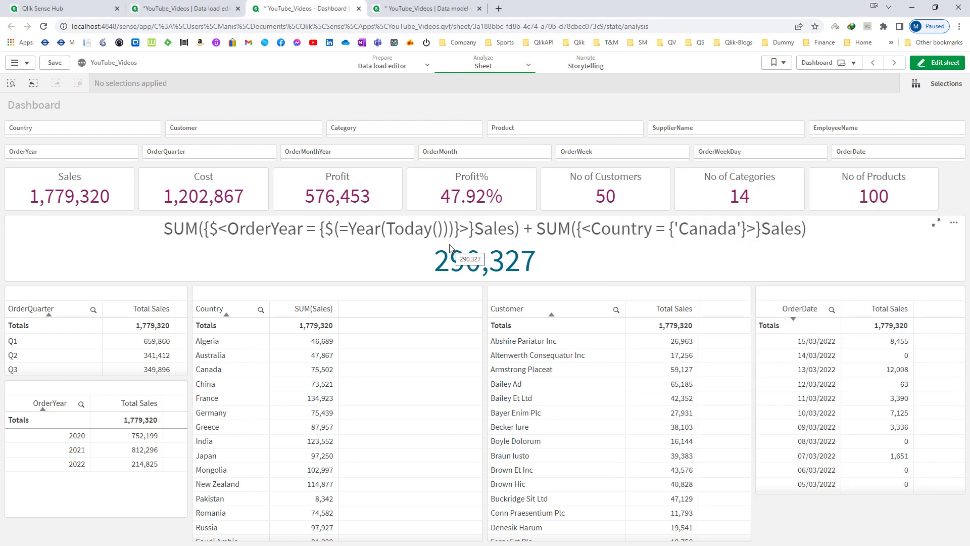
left_click(217, 369)
left_click(254, 290)
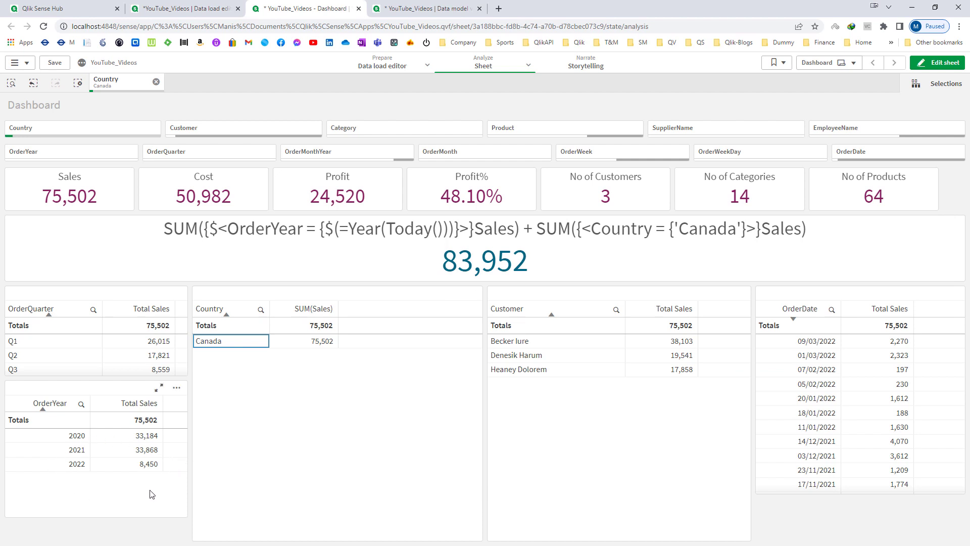
Step: In Excel, enter 8450 in cells E4 and E3
key("alt+Tab")
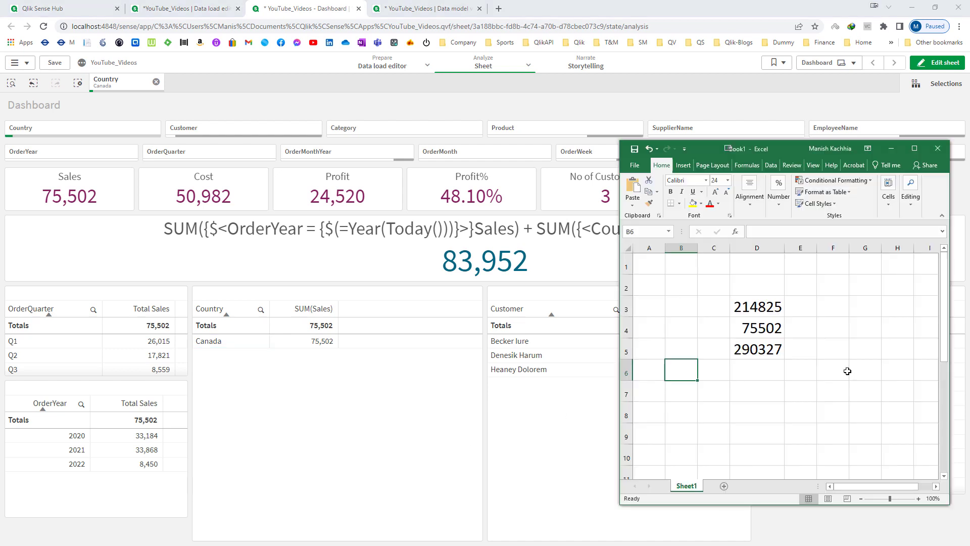
left_click(758, 329)
key("Right")
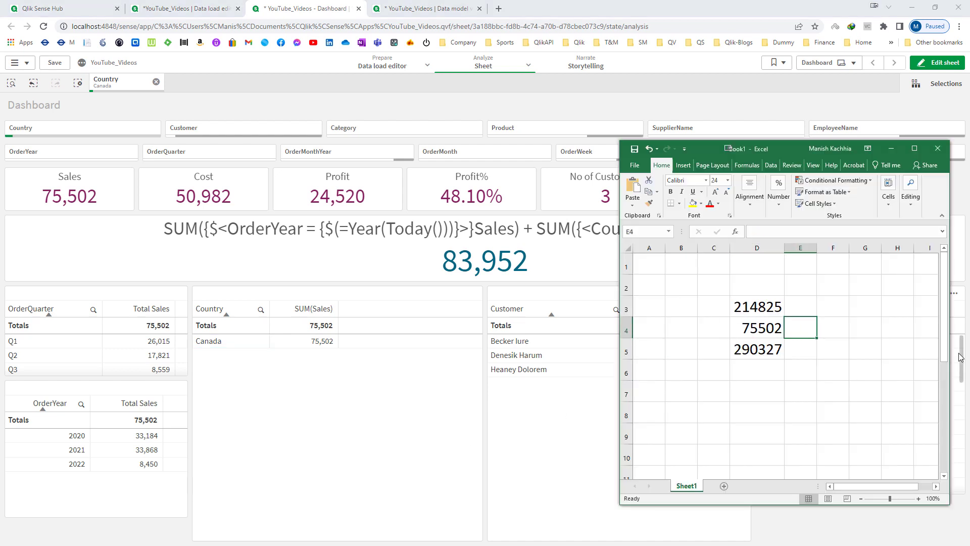
type("84")
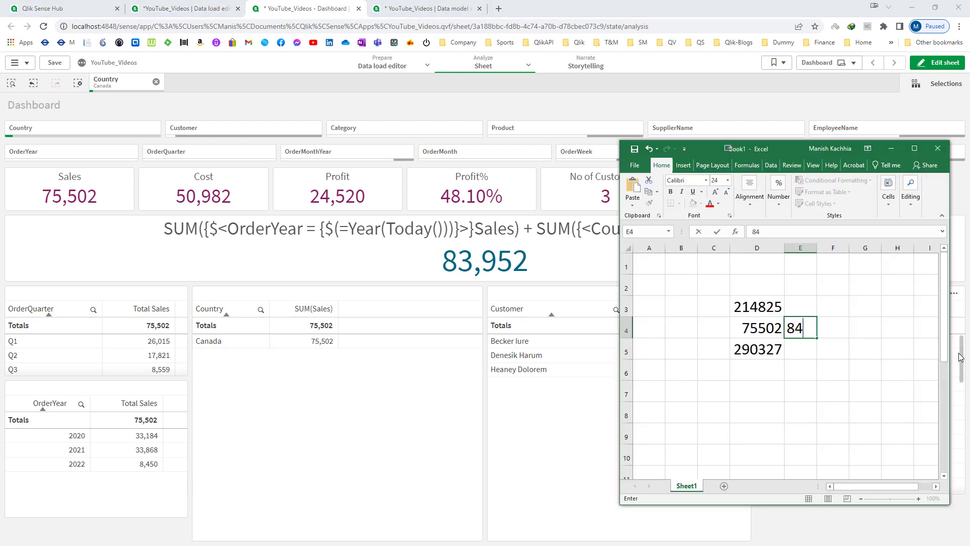
type("50")
key("ctrl+Return")
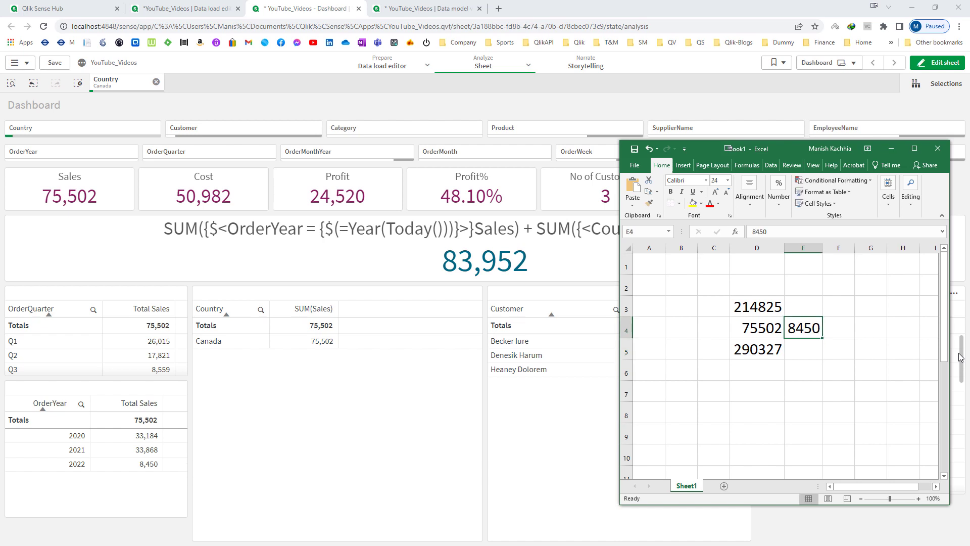
key("Up")
type("8450")
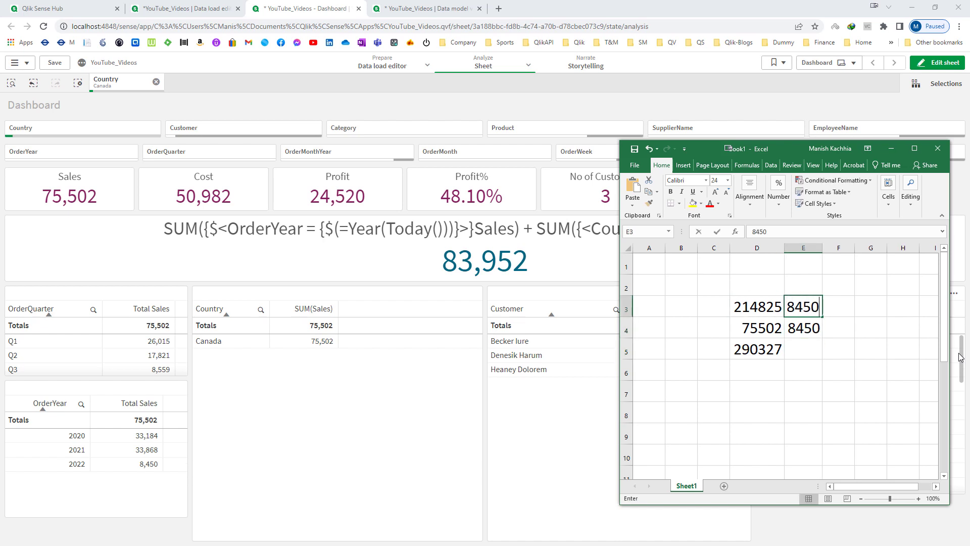
key("Return")
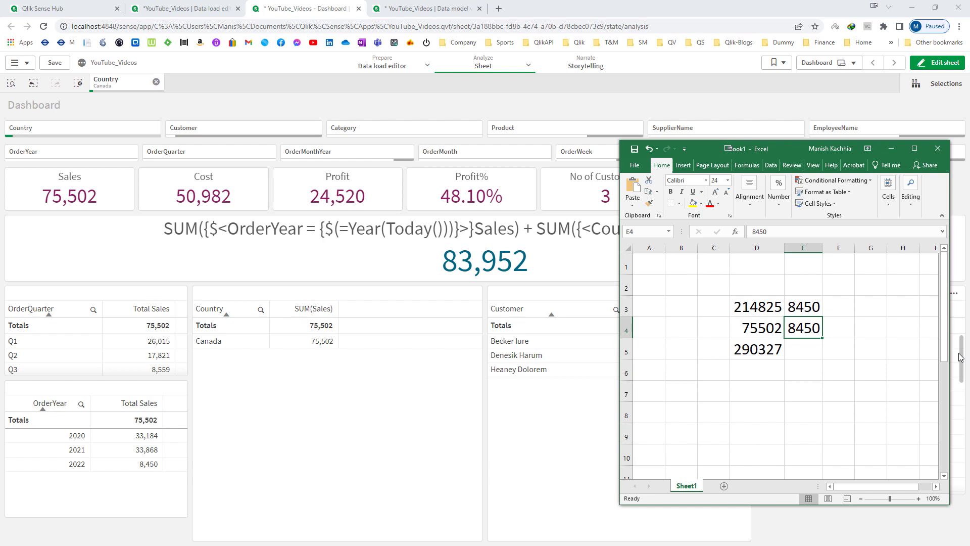
key("shift+Up")
key("shift+Down")
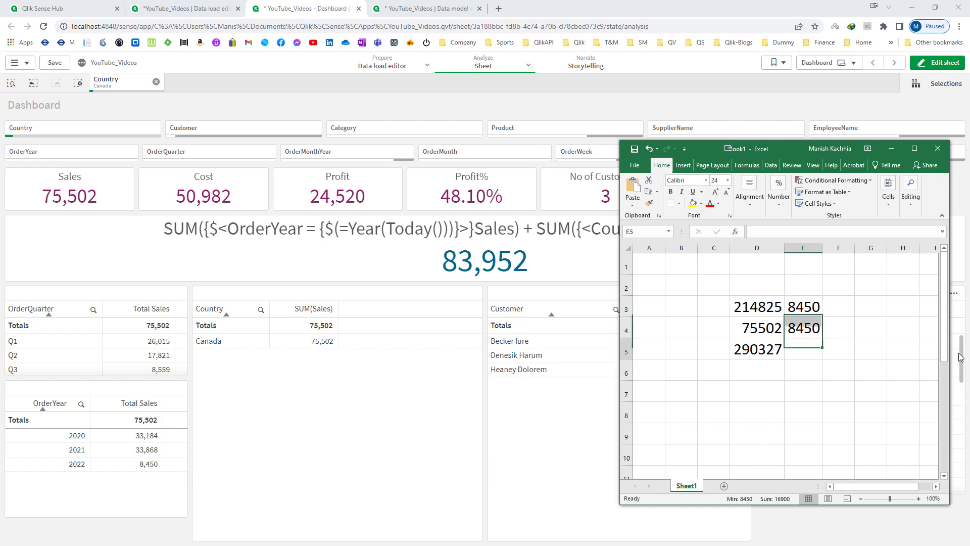
Step: Enter 75502 in B4 and 214825 in B3
key("Left")
key("Down")
key("Left")
key("Up")
key("Up")
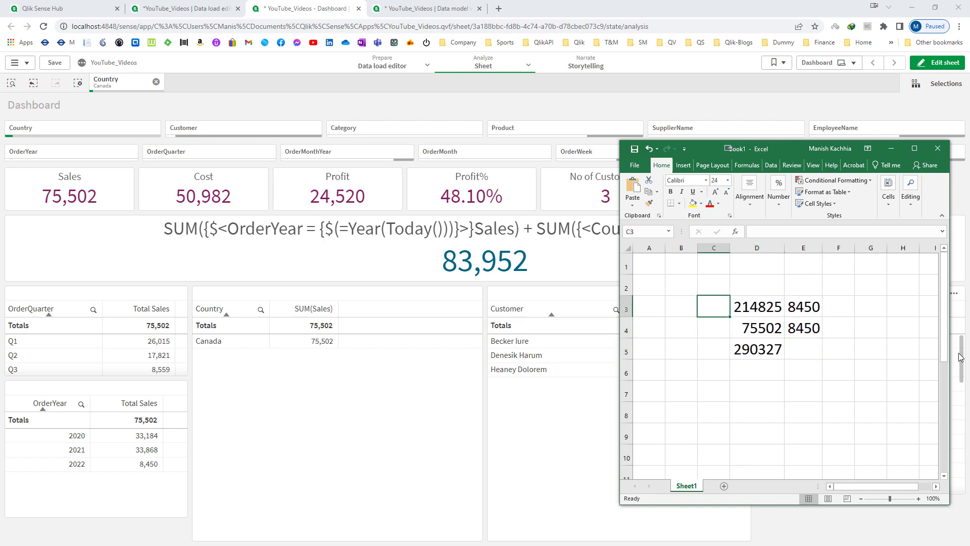
key("Left")
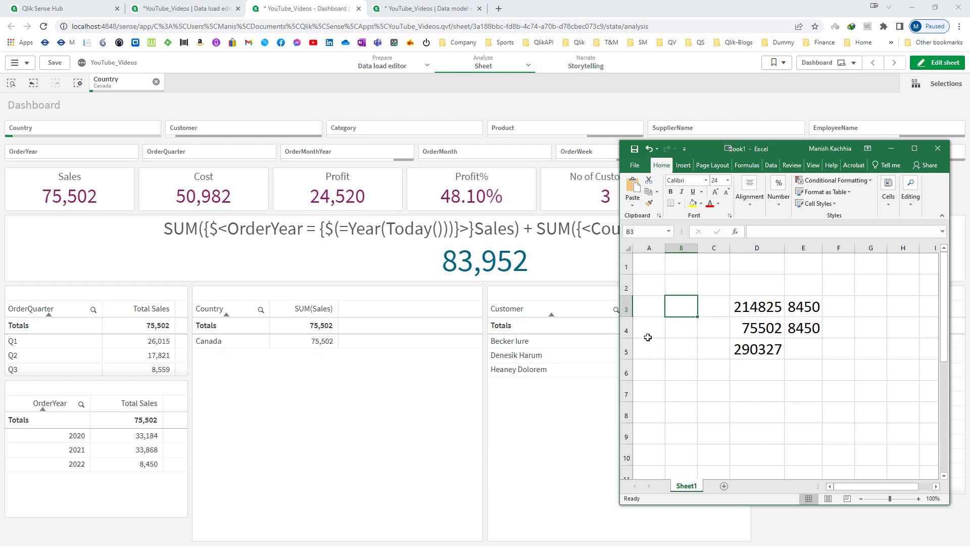
key("Down")
type("75502")
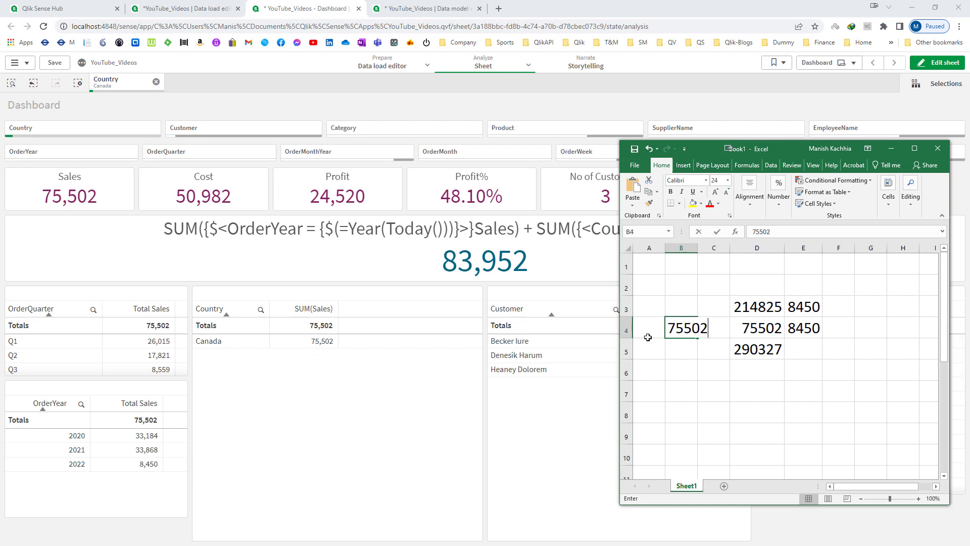
key("ctrl+Return")
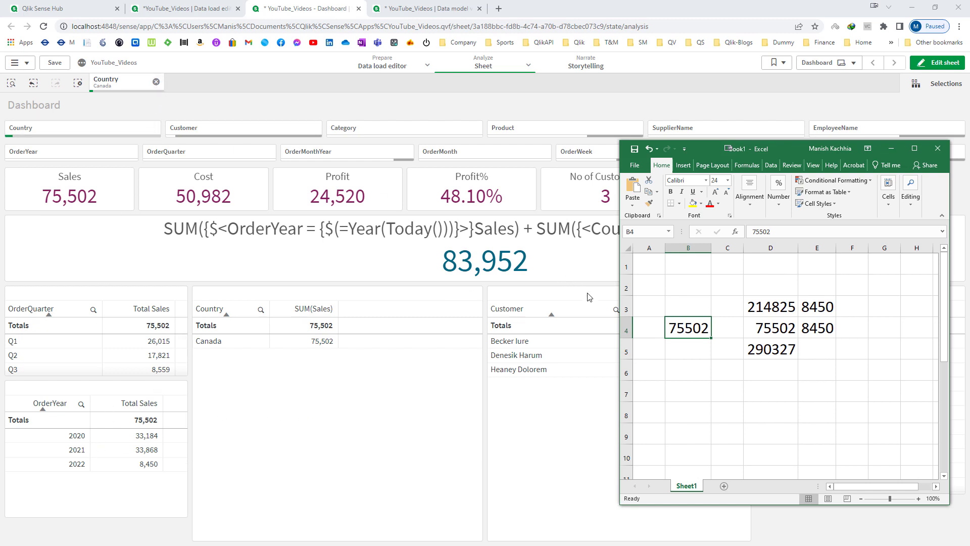
left_click(657, 307)
key("Right")
type("214825")
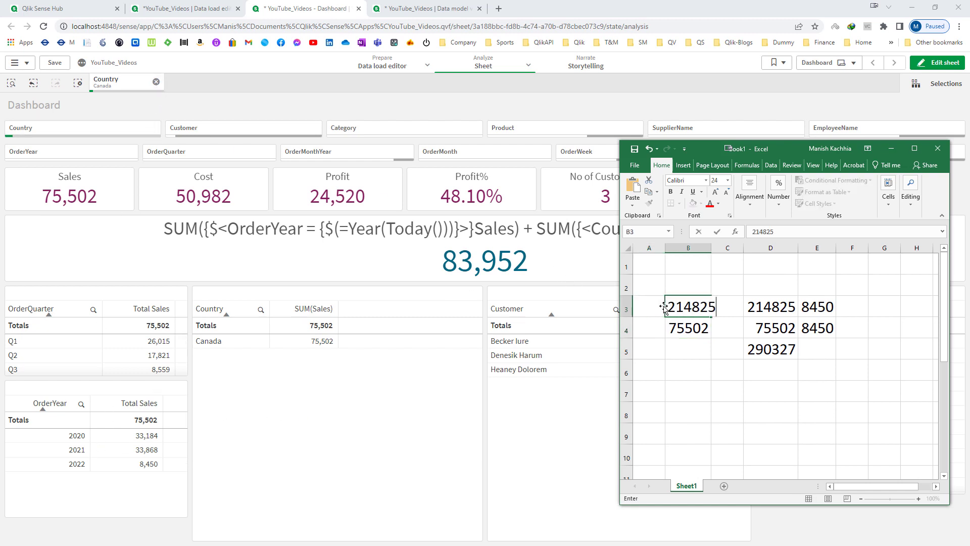
key("Return")
key("Return")
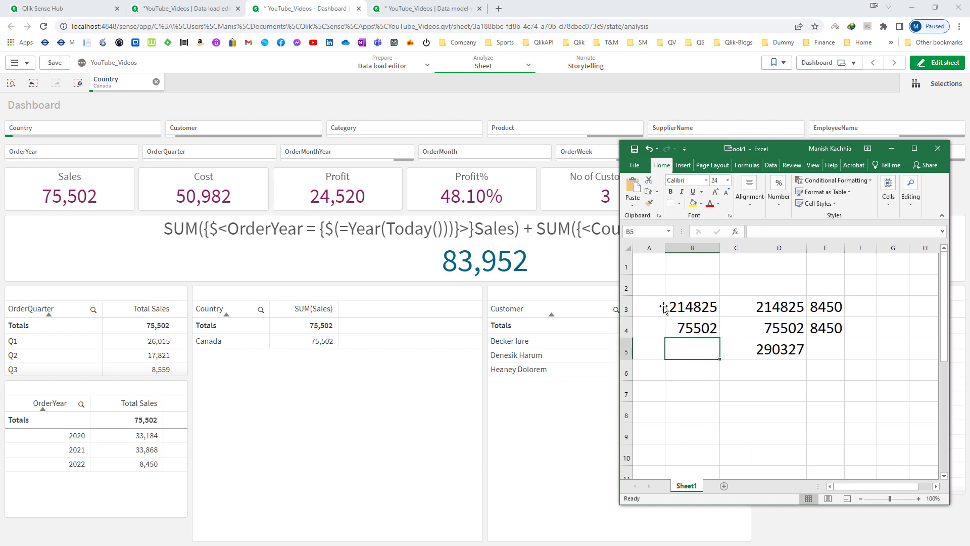
Step: Enter -8450 in B5 and AutoSum B3:B5 into B6, giving 281877
key("Up")
key("Up")
key("Right")
key("Right")
key("Right")
key("shift+Down")
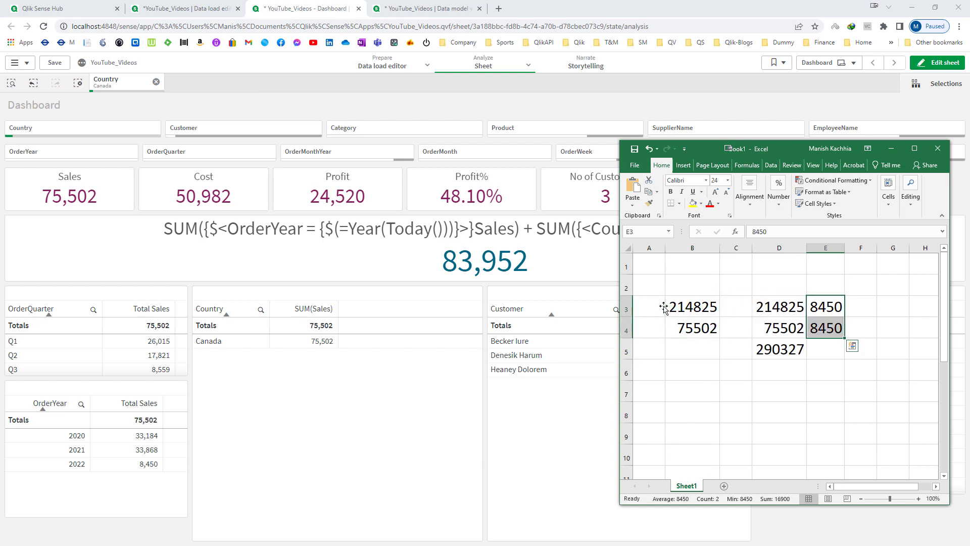
key("Left")
key("Left")
key("Left")
key("Down")
key("Down")
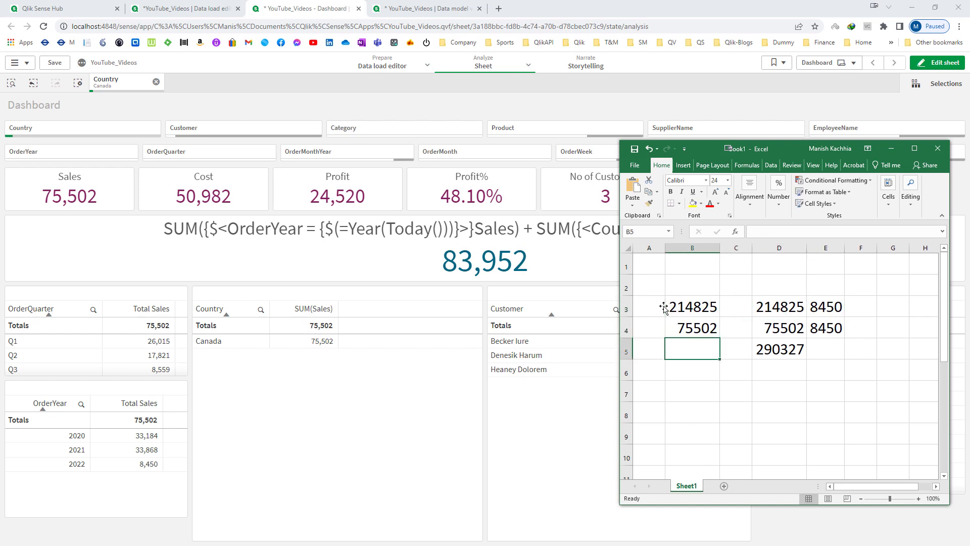
type("-8450")
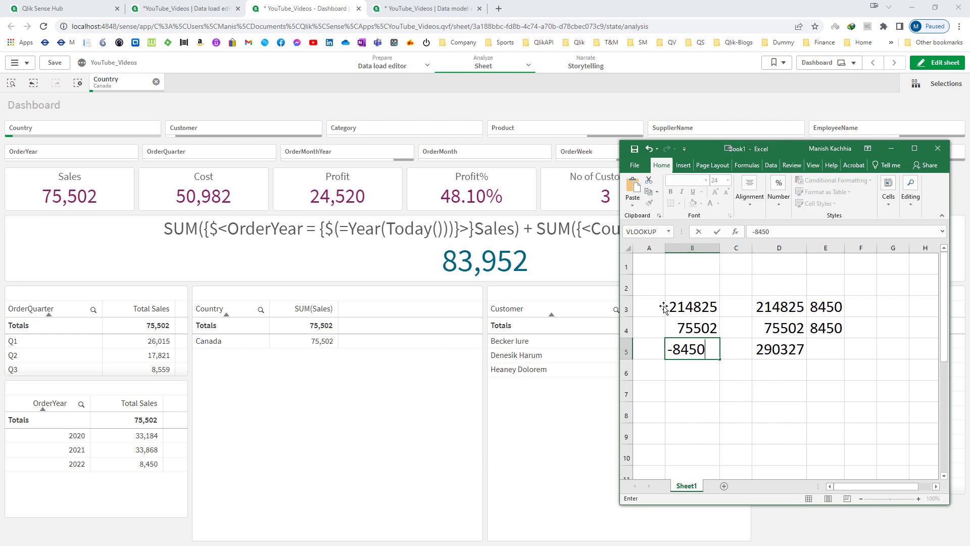
key("Return")
key("alt+equal")
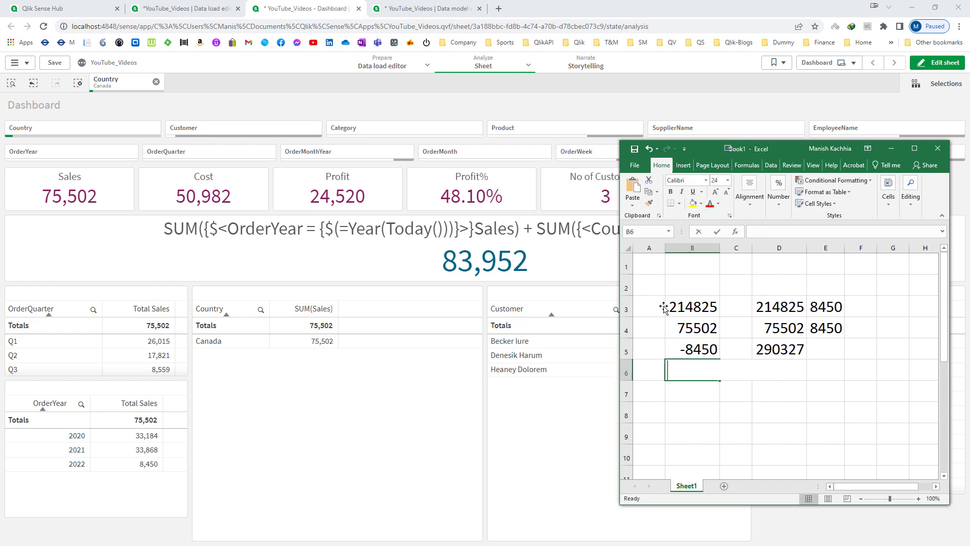
key("Return")
key("Up")
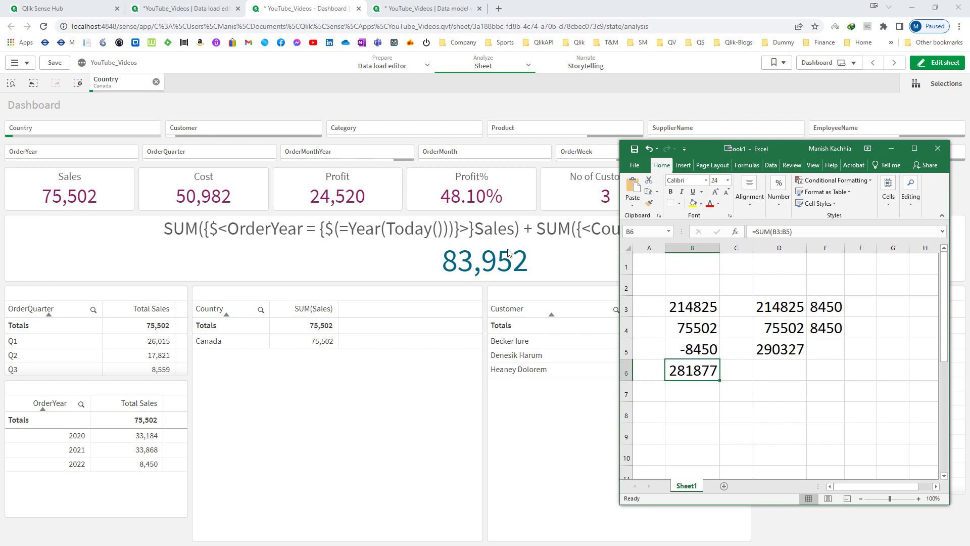
Step: Open the combined sales KPI's expression in edit mode and delete the Country modifier from line 2
left_click(558, 265)
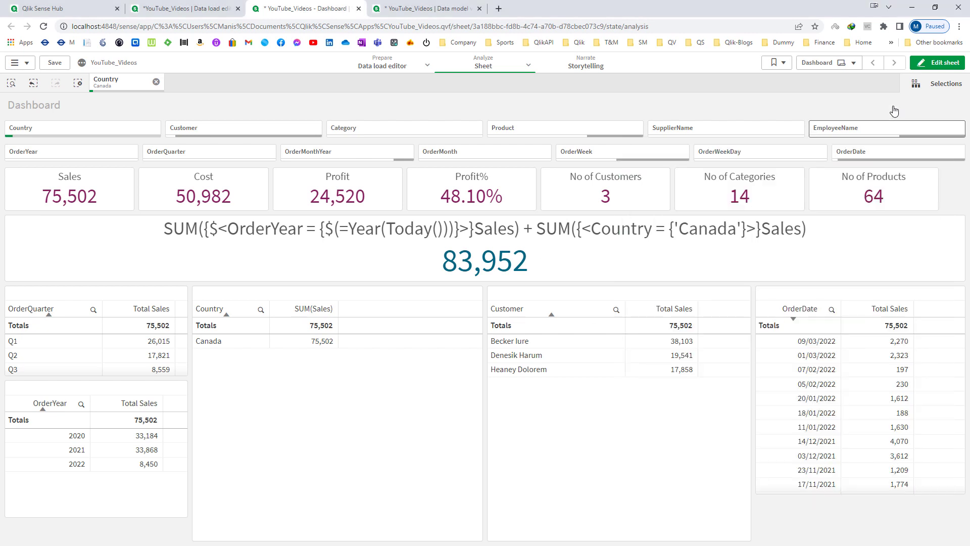
left_click(935, 63)
left_click(615, 261)
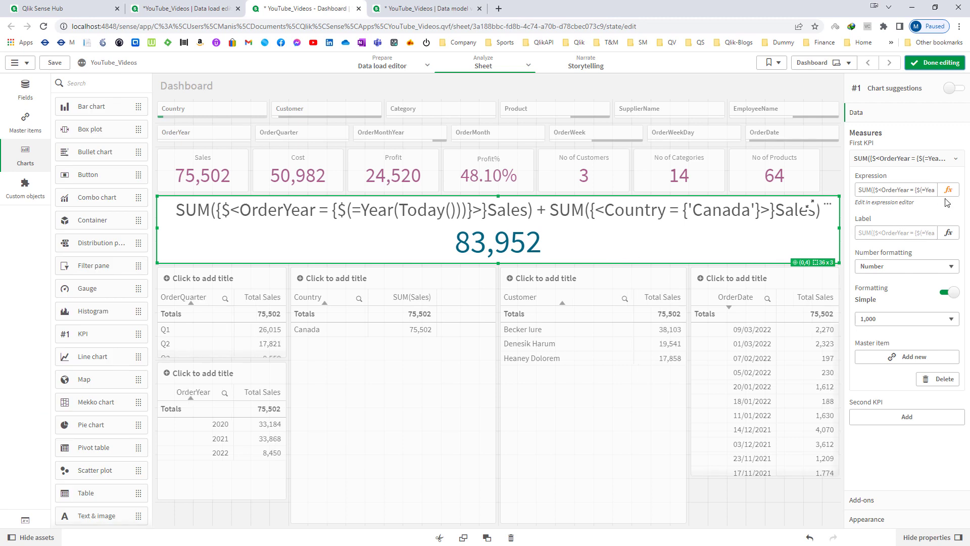
left_click(948, 202)
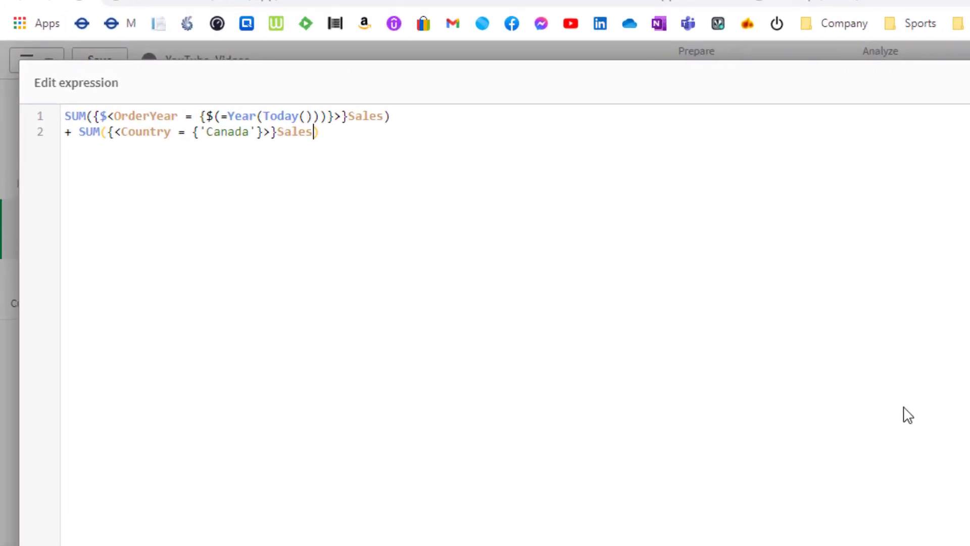
key("Left")
key("Left")
key("Left")
key("Left")
key("Left")
key("Left")
key("Left")
key("shift+Home")
key("shift+Right")
key("shift+Right")
key("shift+Right")
key("shift+Right")
key("shift+Right")
key("shift+Right")
key("shift+Right")
key("shift+Right")
key("shift+Right")
key("shift+Right")
key("shift+Right")
key("shift+Right")
key("shift+Right")
key("shift+Right")
key("shift+Right")
key("shift+Right")
key("shift+Right")
key("shift+Right")
key("shift+Right")
key("shift+Right")
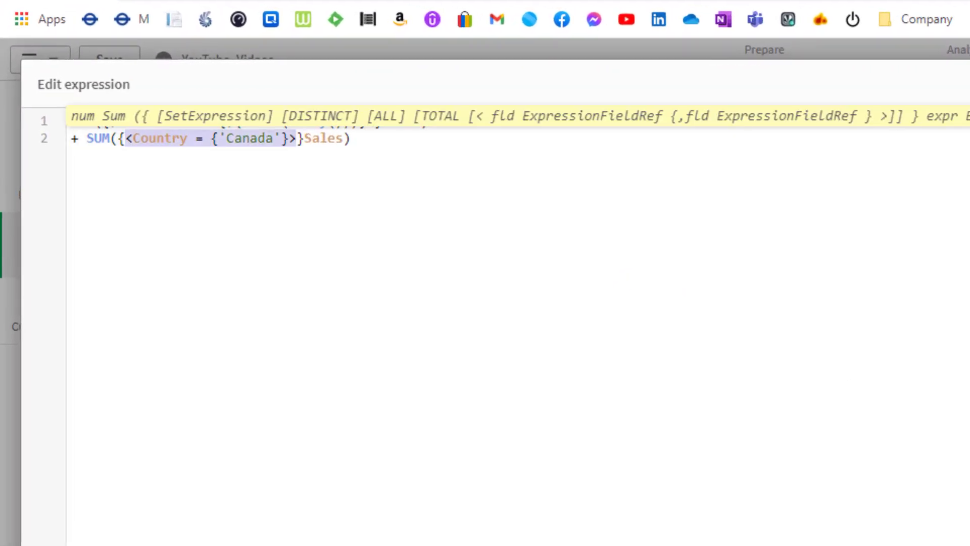
key("shift+Left")
key("shift+Left")
key("shift+Left")
key("shift+Left")
key("shift+Left")
key("shift+Left")
key("shift+Left")
key("shift+Left")
key("shift+Left")
key("shift+Left")
key("shift+Left")
key("shift+Left")
key("shift+Left")
key("shift+Left")
key("shift+Left")
key("shift+Left")
key("shift+Left")
key("shift+Left")
key("shift+Left")
key("shift+Left")
key("shift+Right")
key("BackSpace")
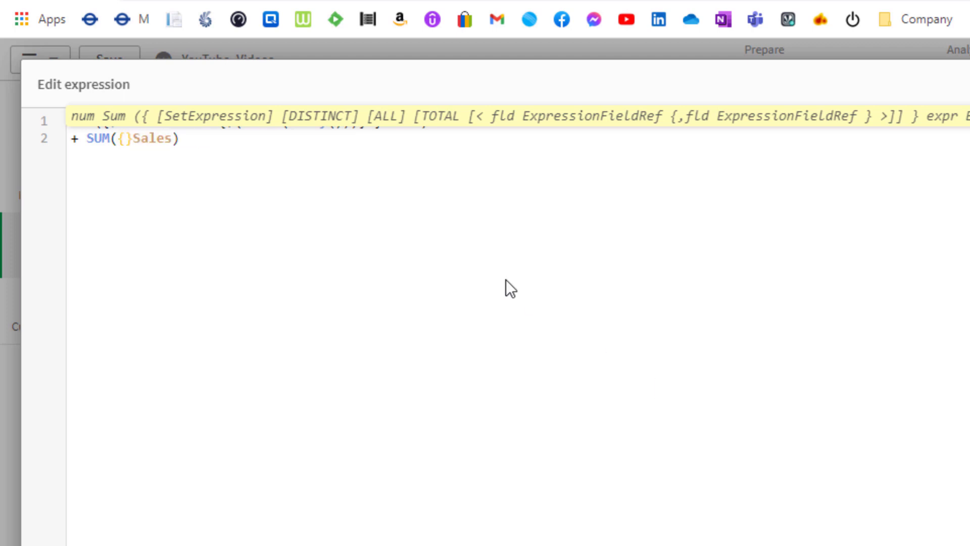
Step: Append +<Country = {'Canada'}> to line 1's OrderYear set, delete the second SUM line, and apply
left_click(432, 203)
key("Up")
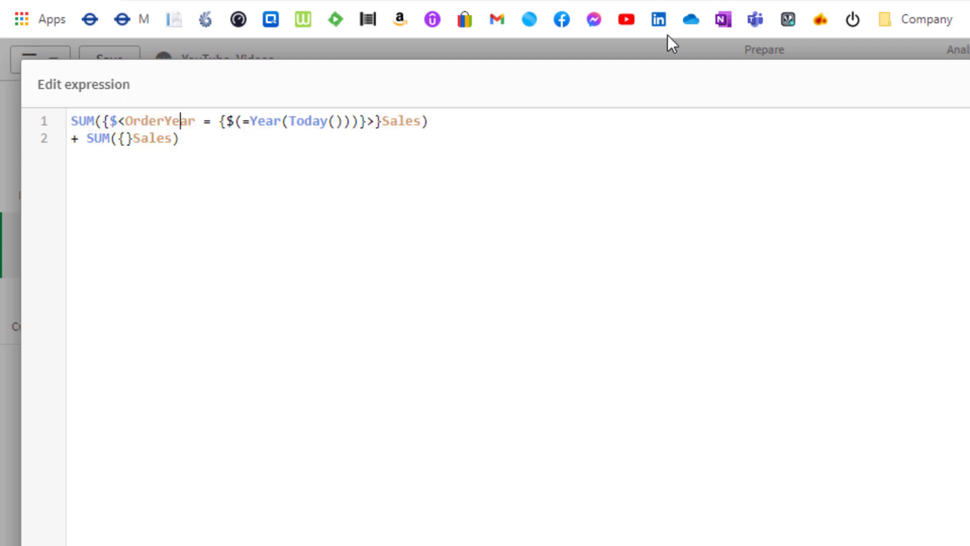
key("Right")
key("Right")
key("Right")
key("Right")
key("Right")
key("Right")
key("Right")
key("Right")
key("Right")
key("Right")
key("Right")
key("Right")
key("Right")
key("Right")
key("Right")
key("Right")
key("Right")
key("Right")
key("Right")
key("Right")
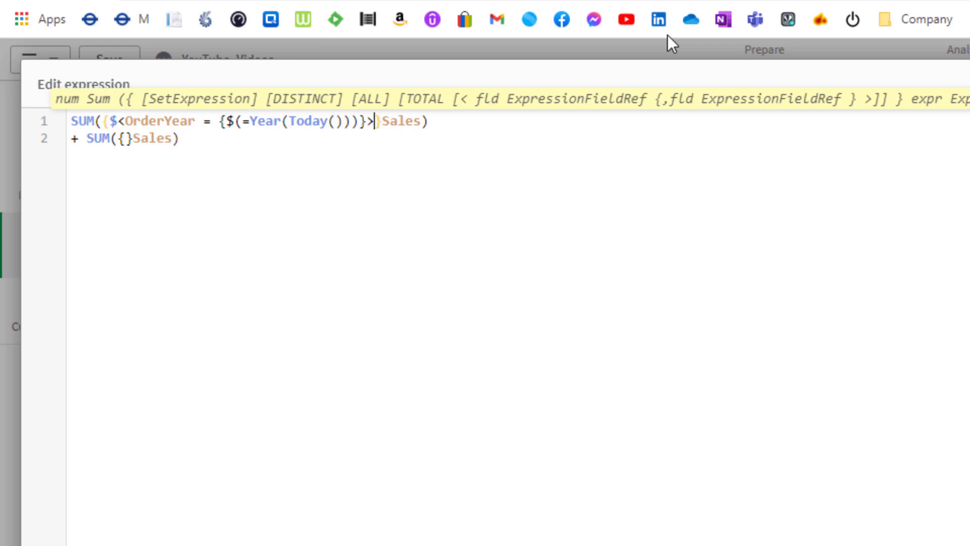
type("+<Country = {'Canada'}>")
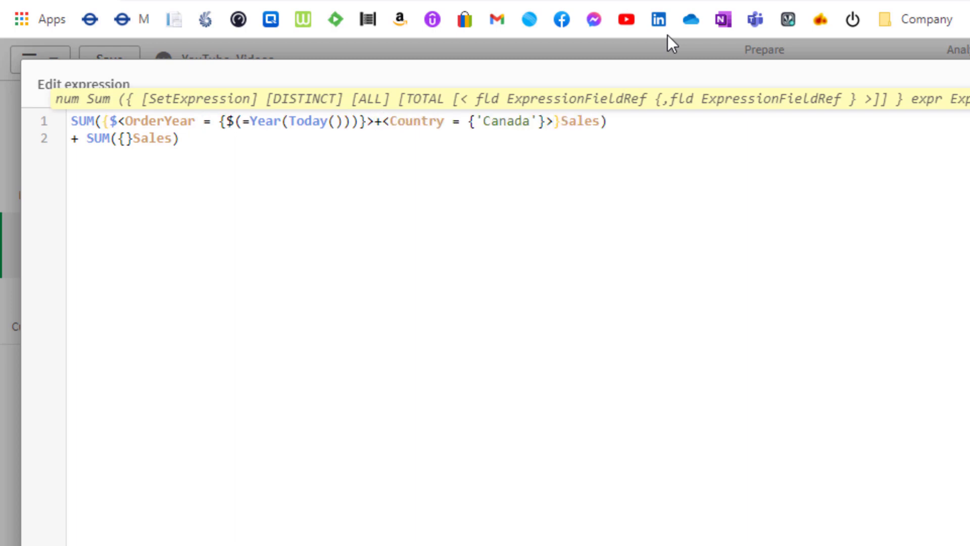
key("Down")
key("shift+Home")
key("BackSpace")
key("BackSpace")
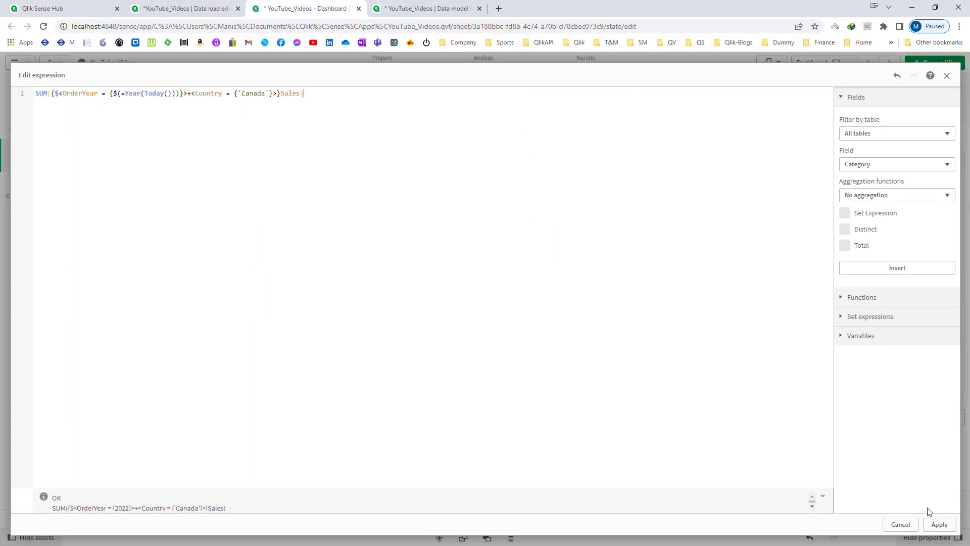
left_click(940, 524)
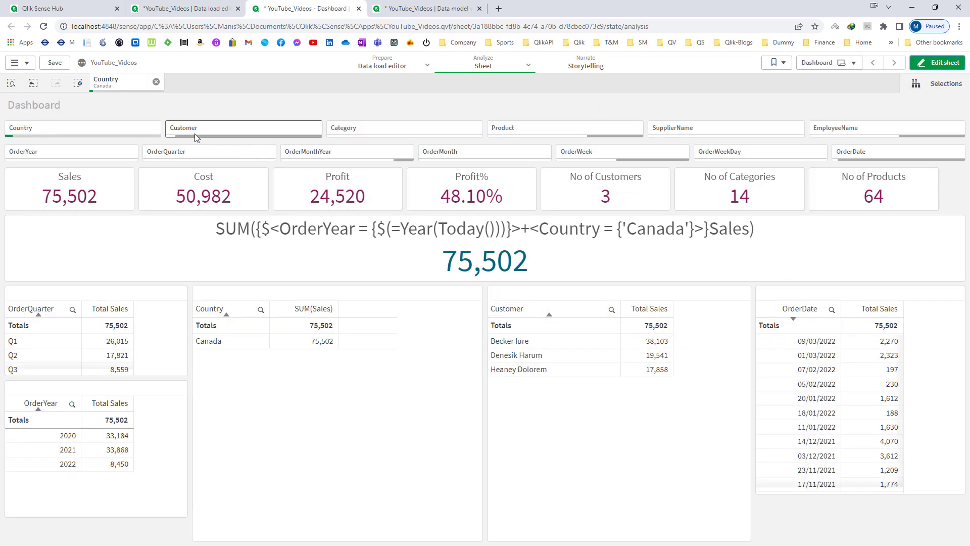
Step: Exit edit mode and compare the KPI's 281,877 with Excel's B6 total of 281877
left_click(937, 62)
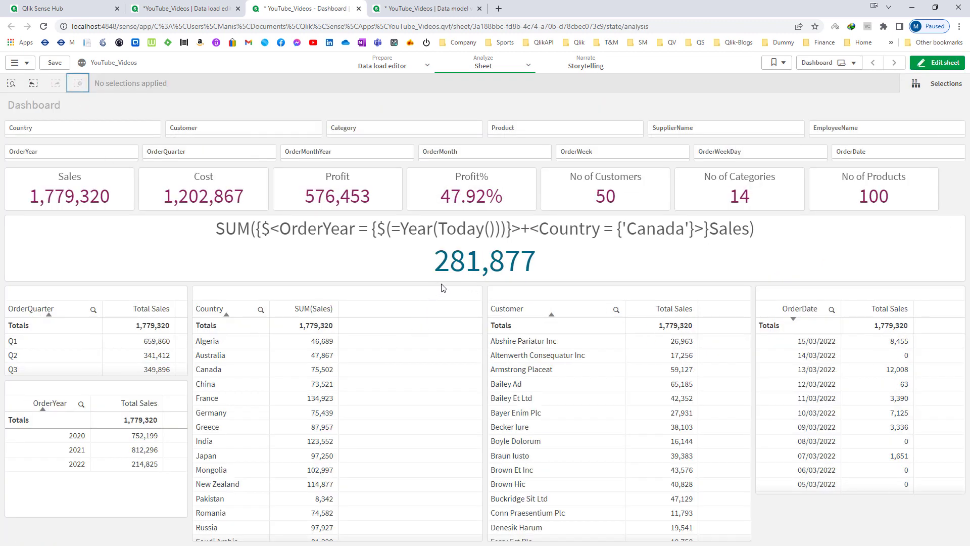
key("alt+Tab")
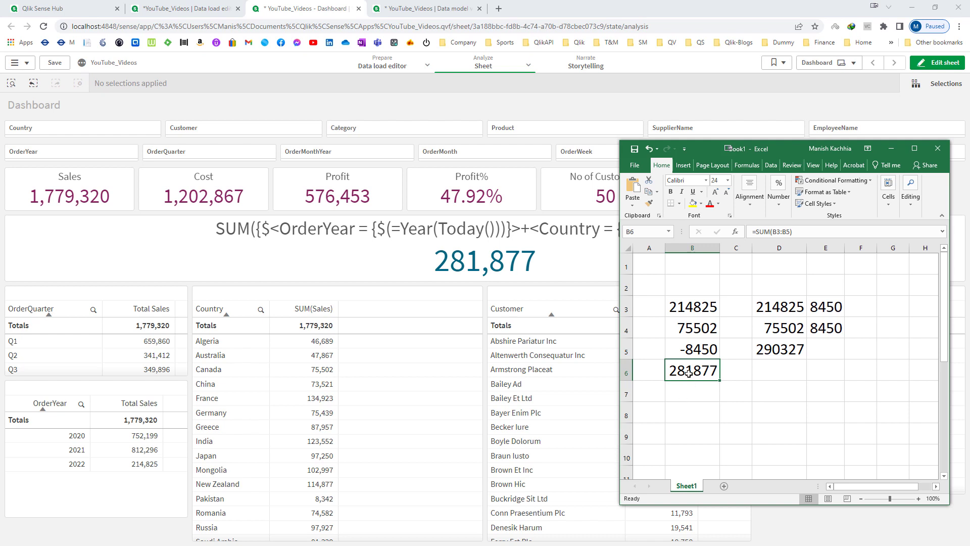
key("alt+Tab")
key("alt+Tab")
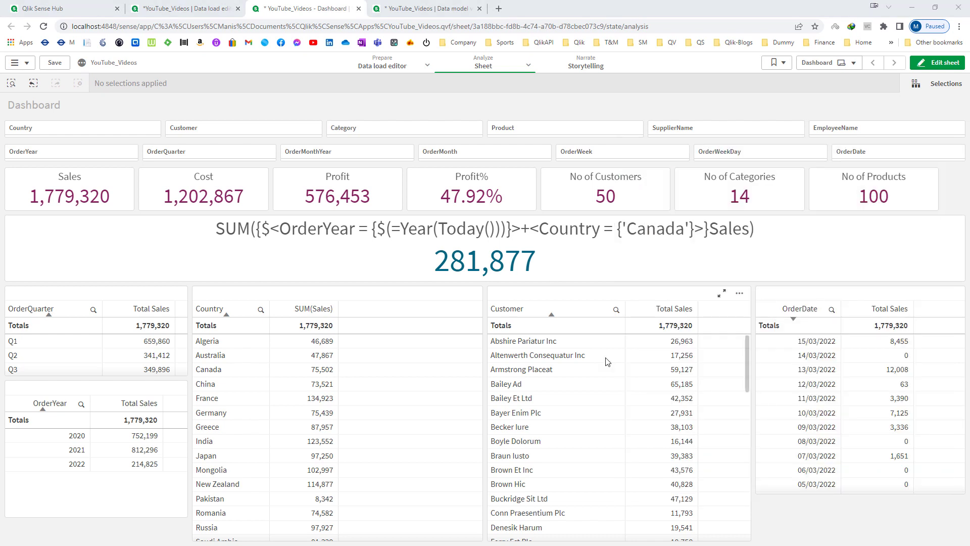